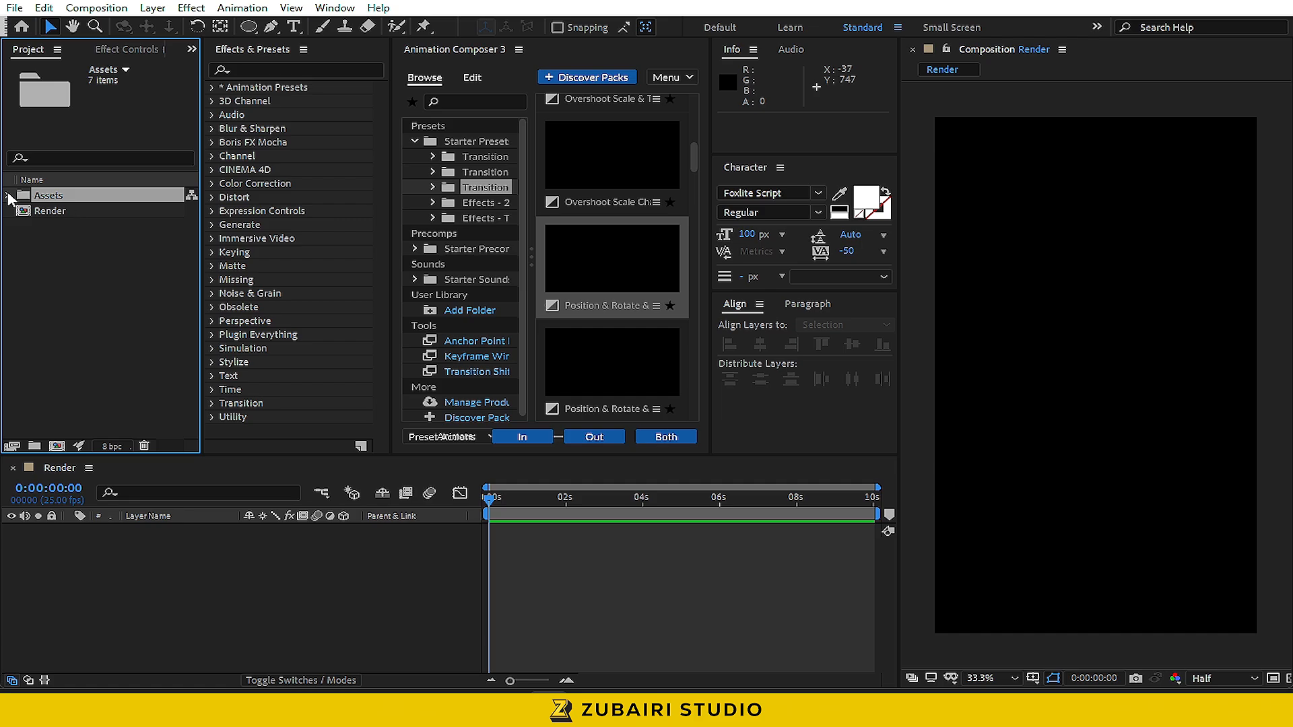
Add BG.jpg from the Assets folder to the Render composition and set its scale to 50%
left_click(8, 196)
left_click_drag(62, 227, 130, 597)
key("s")
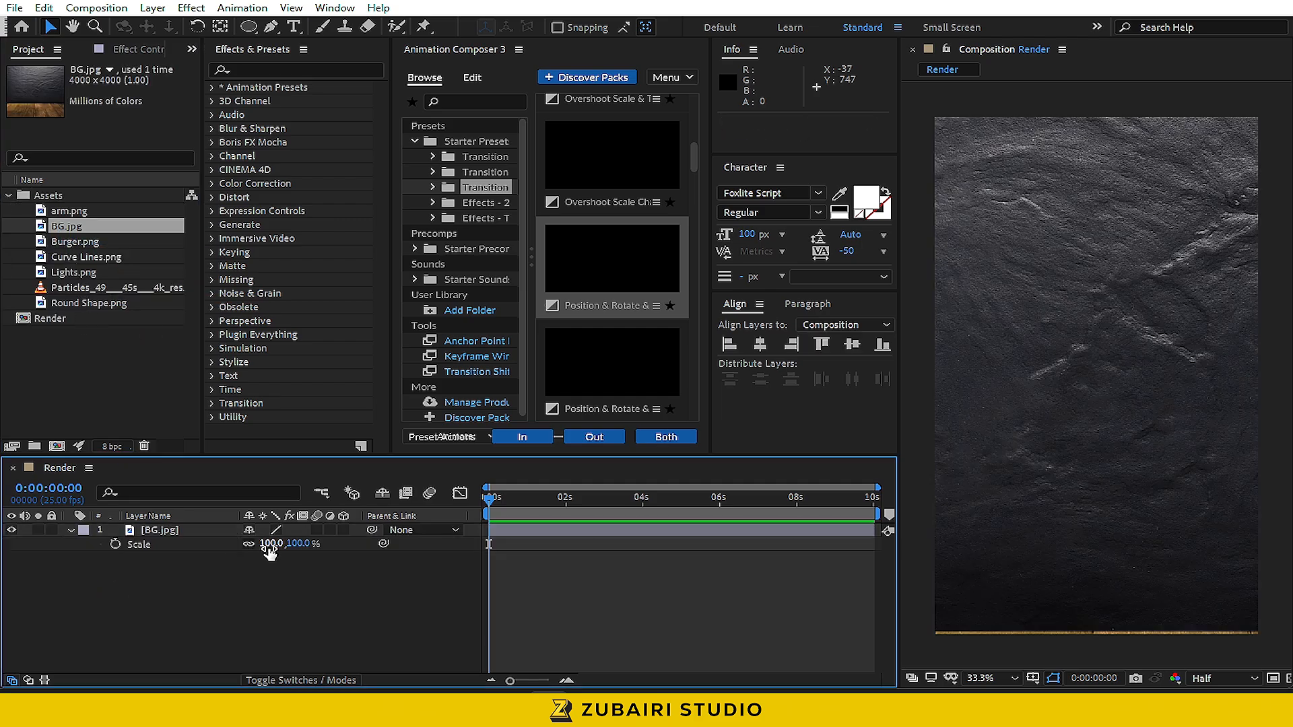
left_click(270, 544)
type("50")
key("Return")
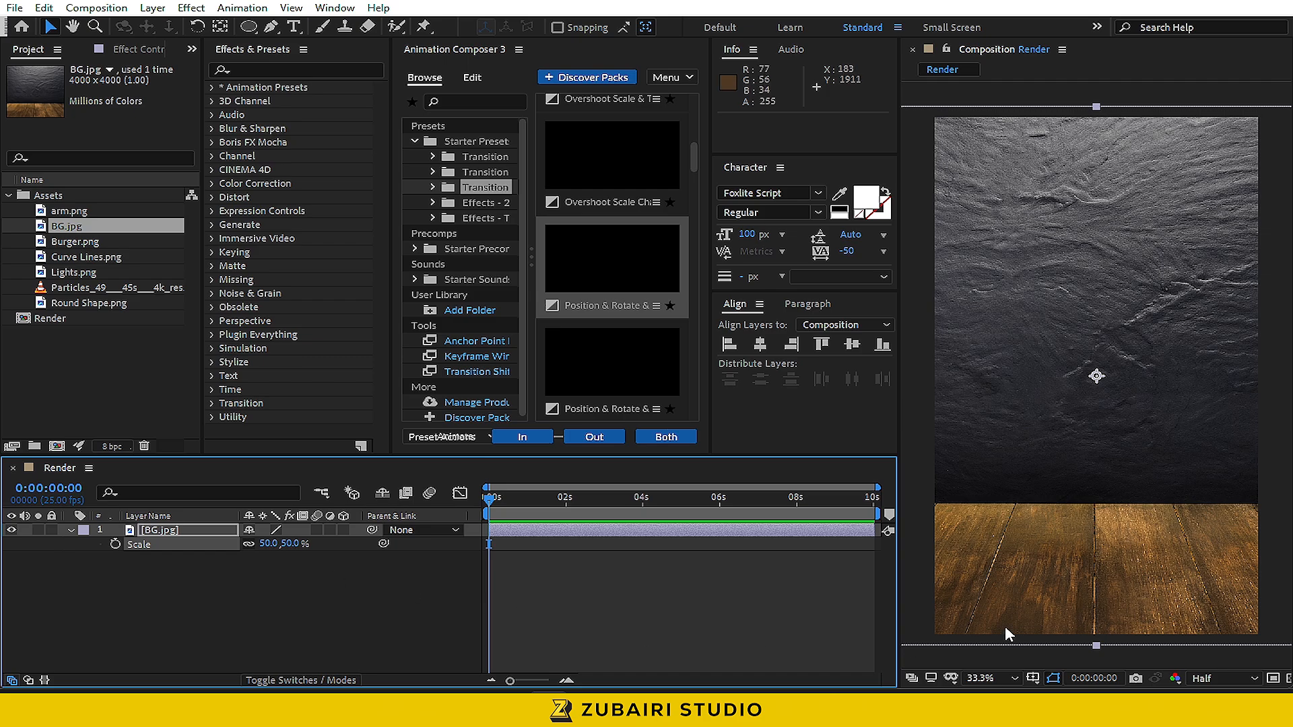
Nudge the BG.jpg layer upward by about 18 pixels to show more of the wooden table
key("Up")
key("Up")
key("Up")
key("Up")
key("Up")
key("Up")
key("Up")
key("Up")
key("Up")
key("Up")
key("Up")
key("Up")
key("Up")
key("Up")
key("Up")
key("Up")
key("Up")
key("Up")
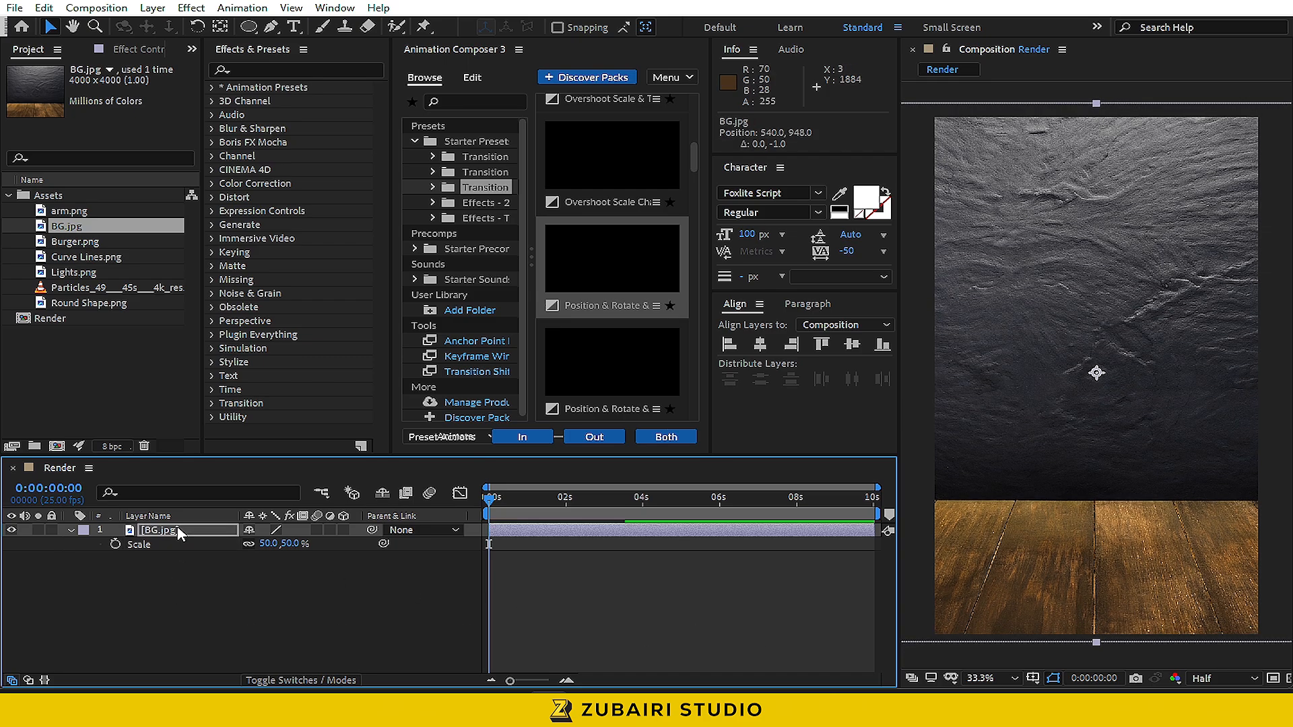
left_click(191, 605)
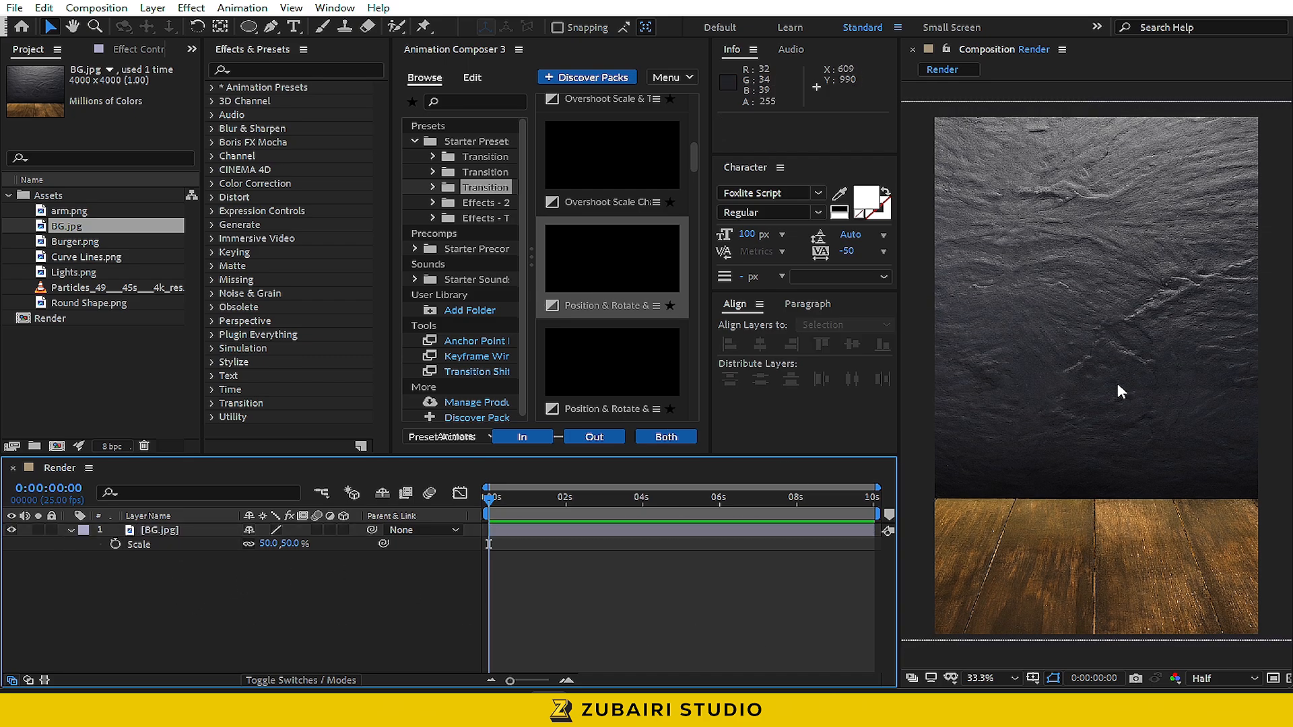
Pre-compose the BG.jpg layer under the name BG, moving all attributes into the new composition
left_click(169, 532)
key("ctrl+shift+c")
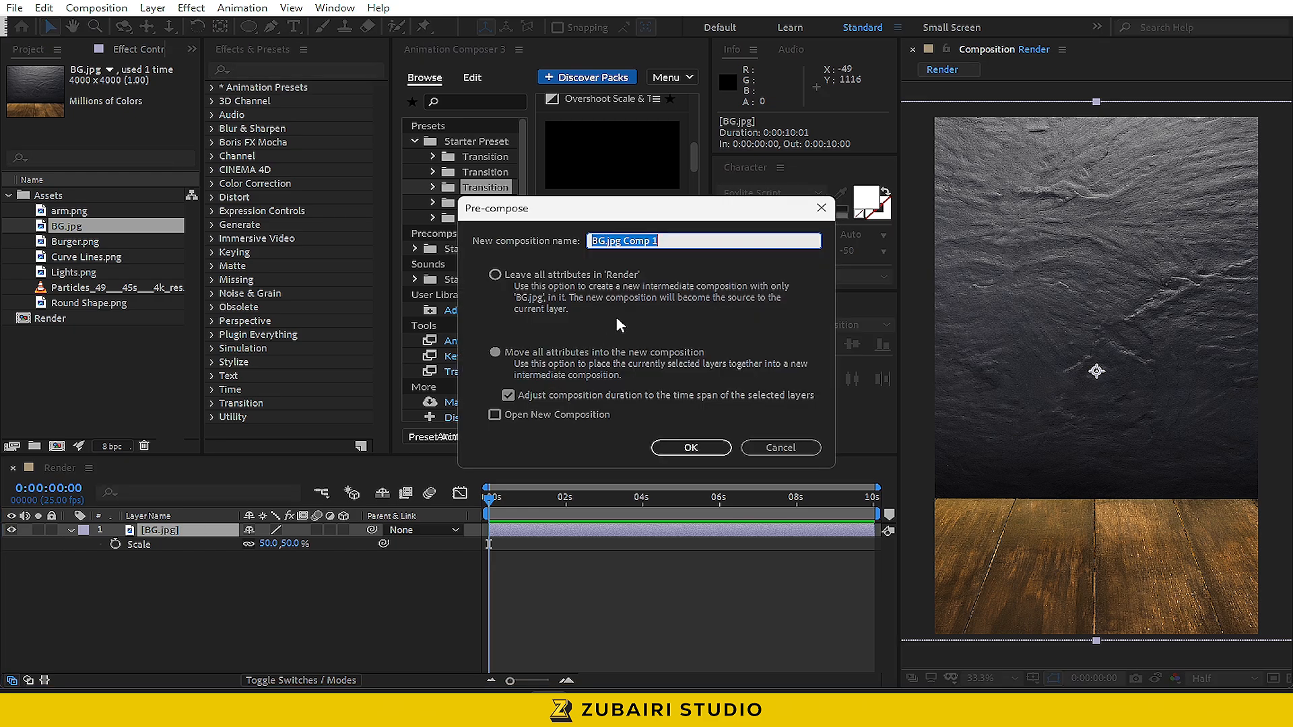
key("Return")
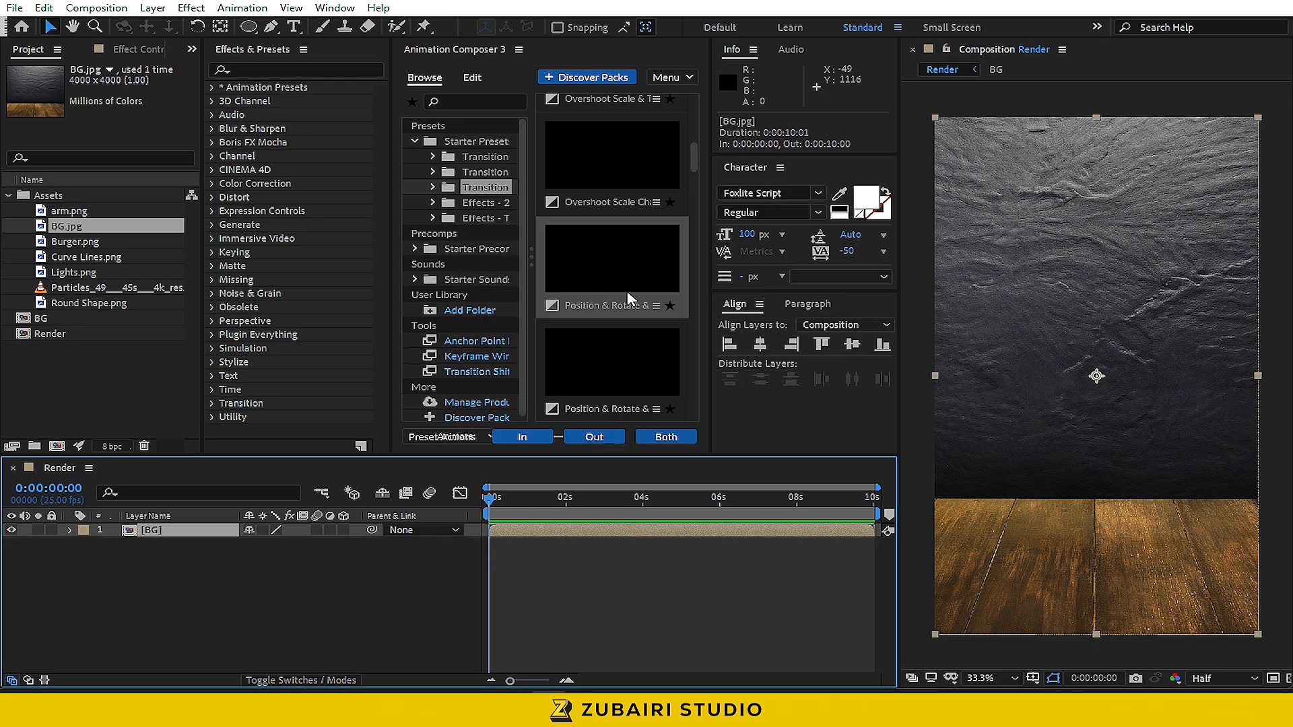
left_click(357, 597)
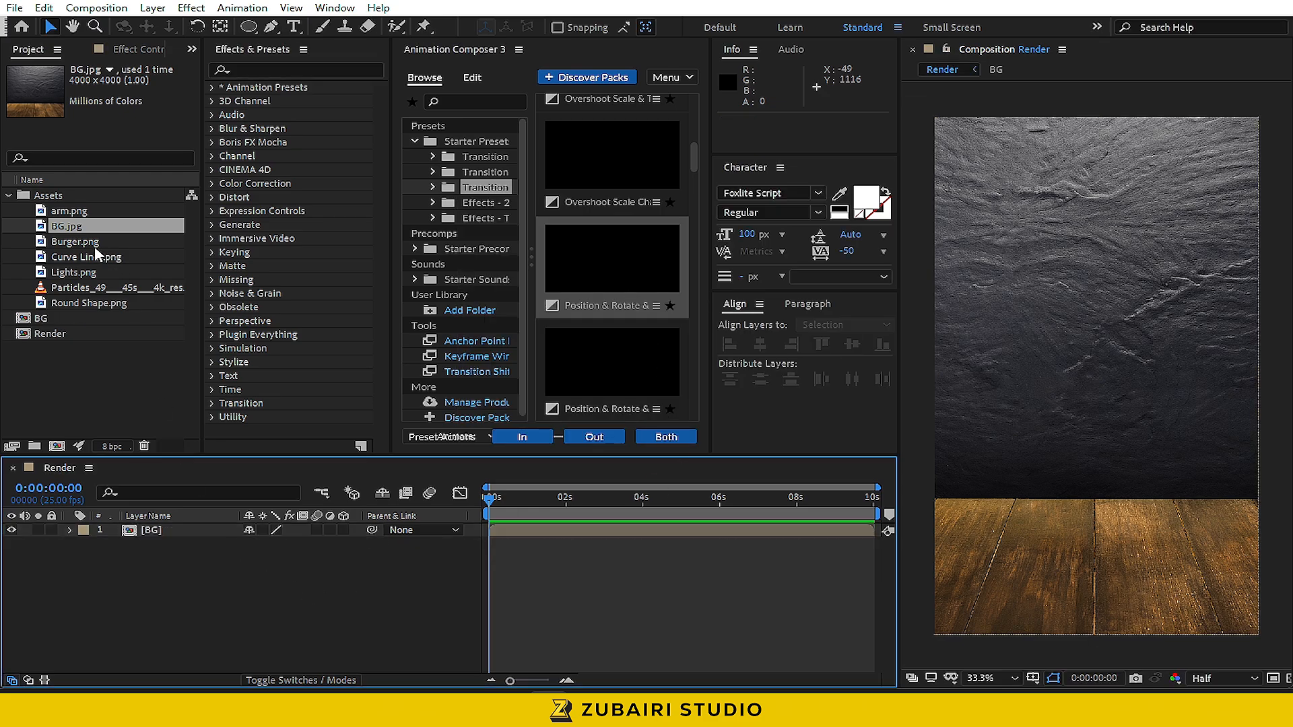
Add Round Shape.png above the BG layer and move it down onto the table edge at about 540, 1413
left_click_drag(94, 303, 160, 525)
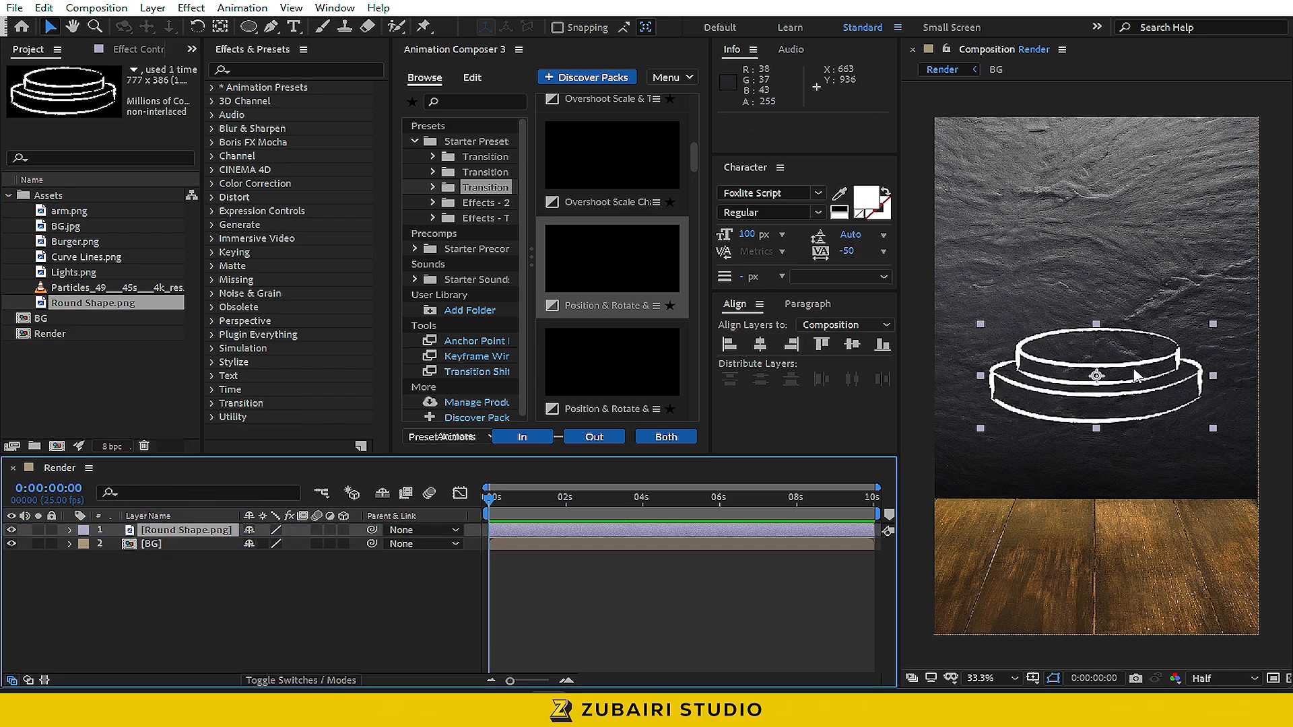
left_click_drag(1134, 394, 1147, 497)
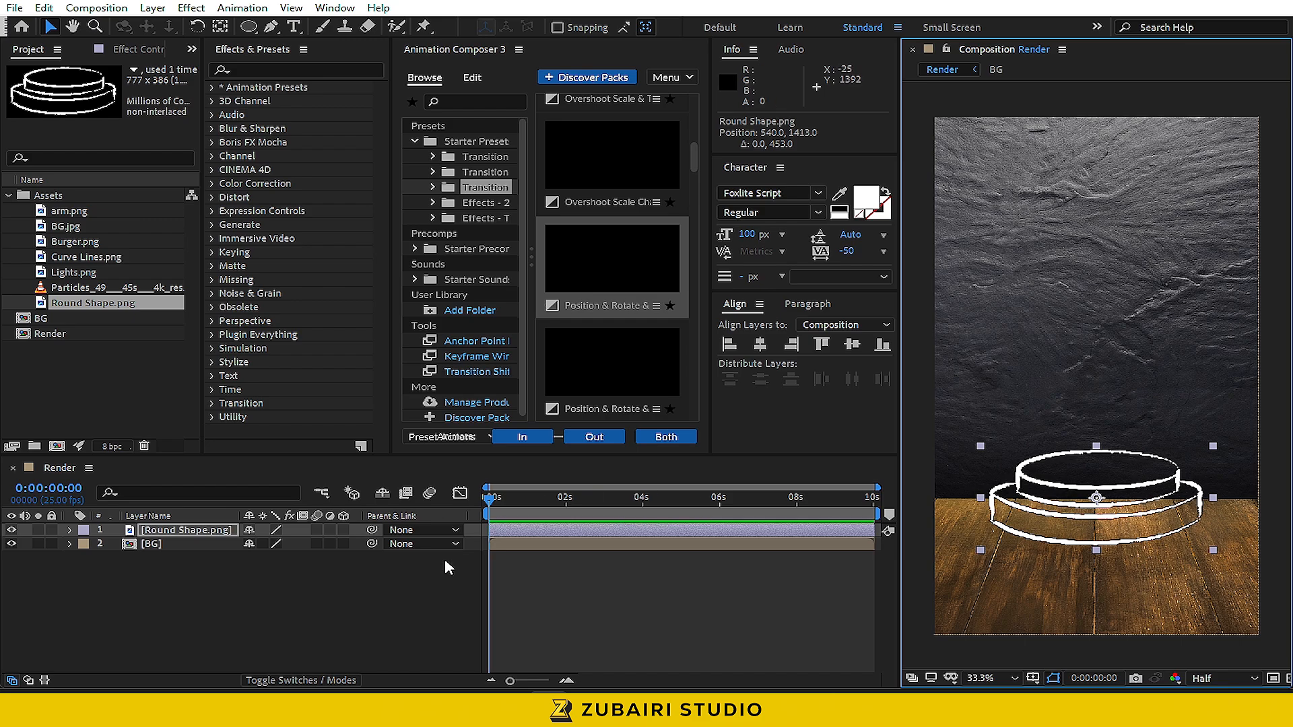
left_click(293, 592)
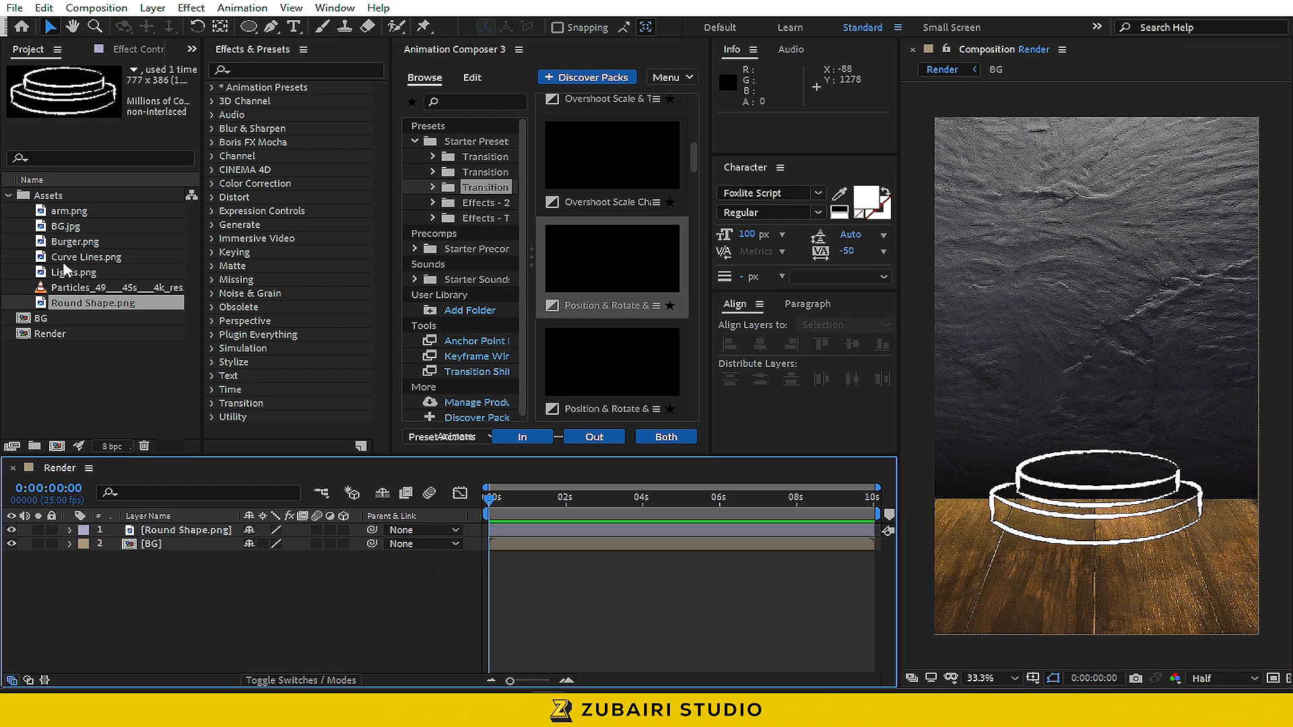
Add Burger.png as the top layer, scale it to 50% and position it on the round platform at about 540, 990
left_click_drag(70, 243, 171, 529)
type("s")
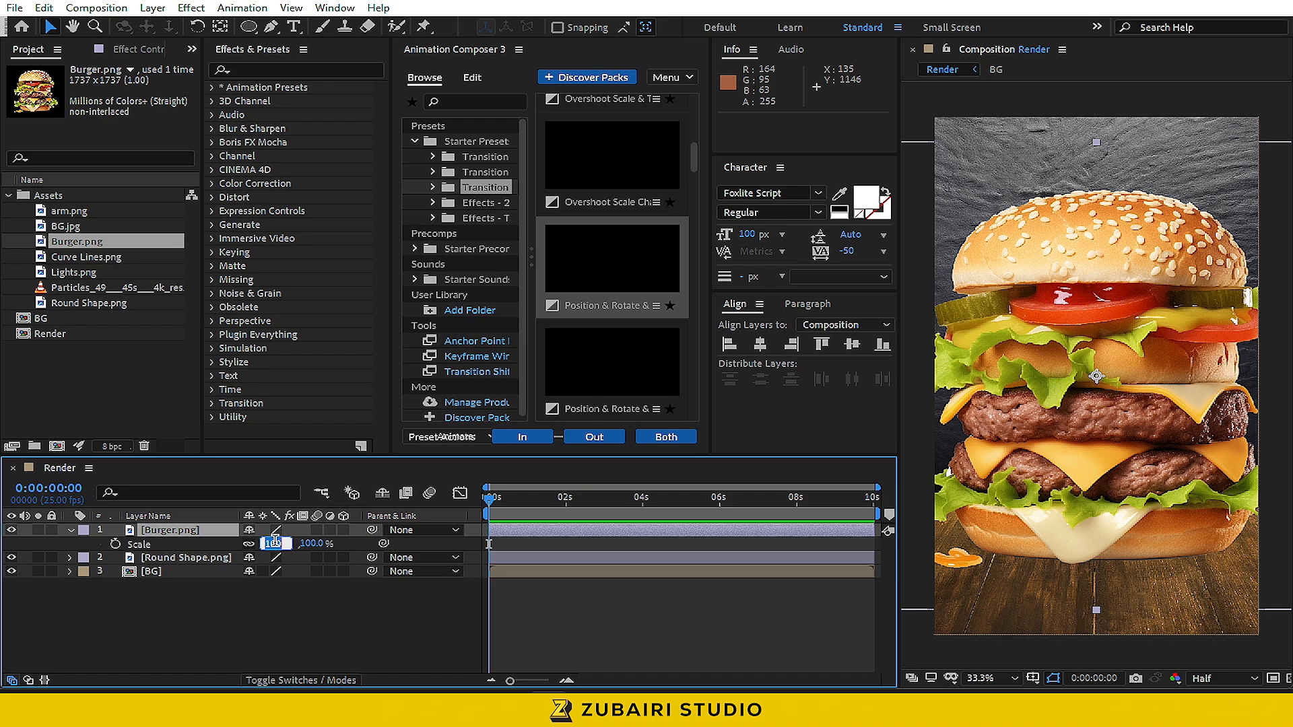
type("50")
key("Return")
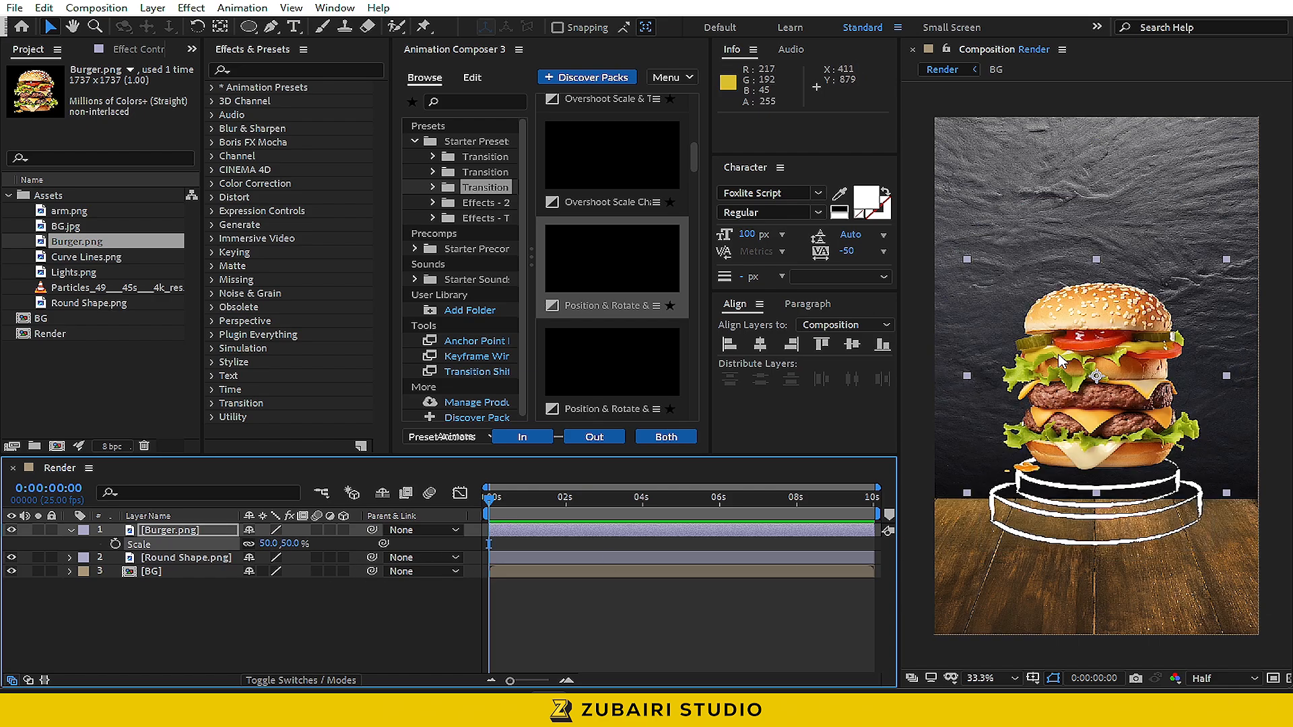
left_click_drag(1059, 360, 1058, 366)
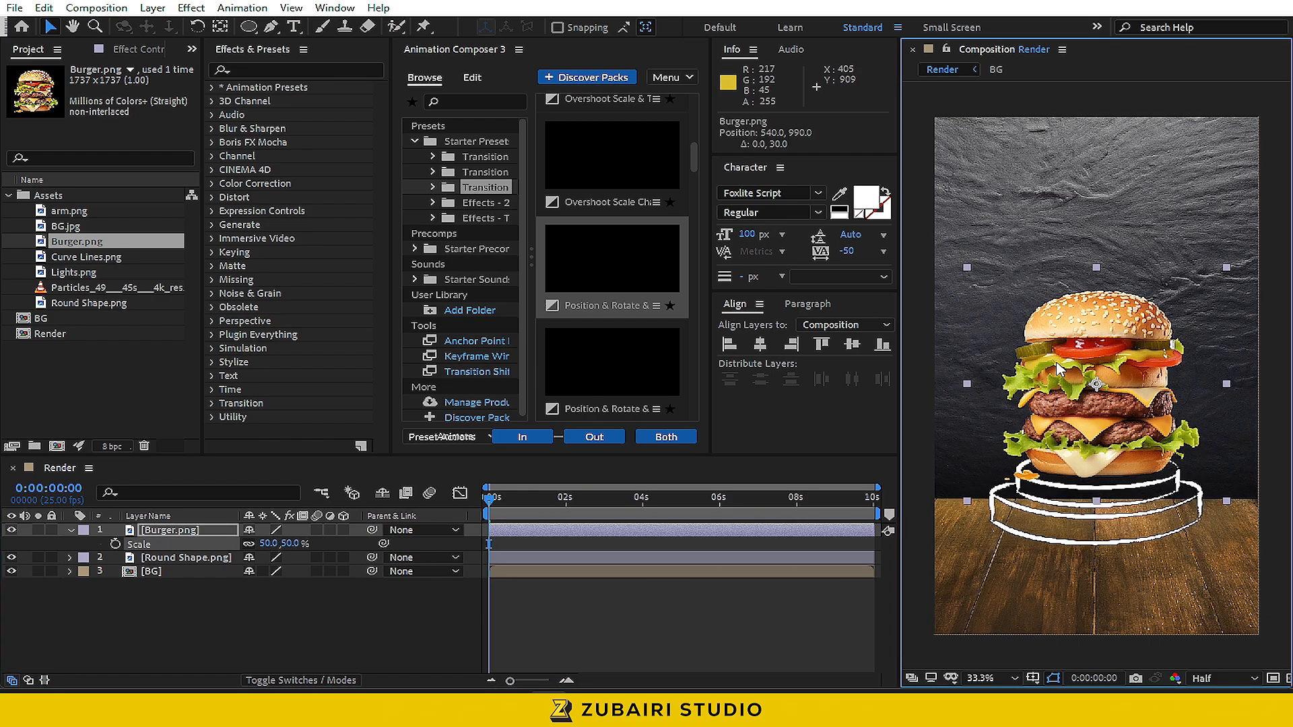
left_click(787, 671)
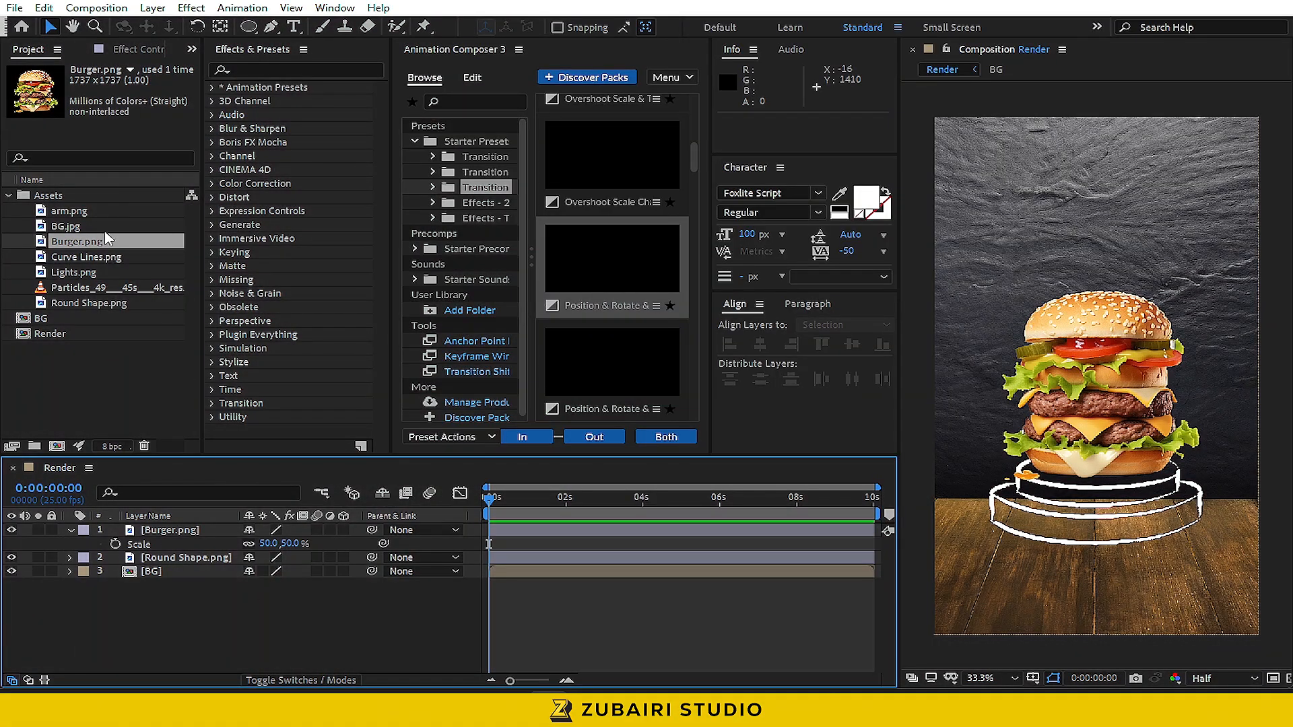
Add Curve Lines.png as the top layer and position it just above the burger bun at about 495, 618
left_click(74, 258)
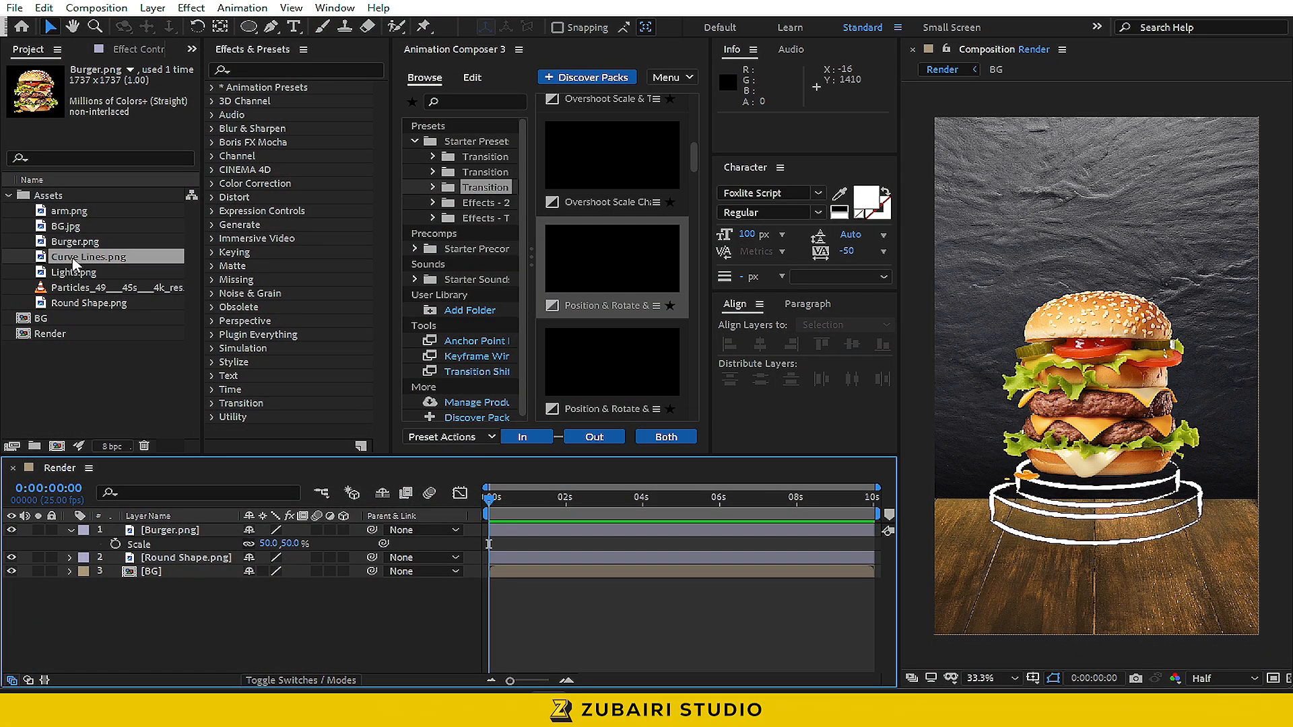
left_click_drag(74, 257, 165, 530)
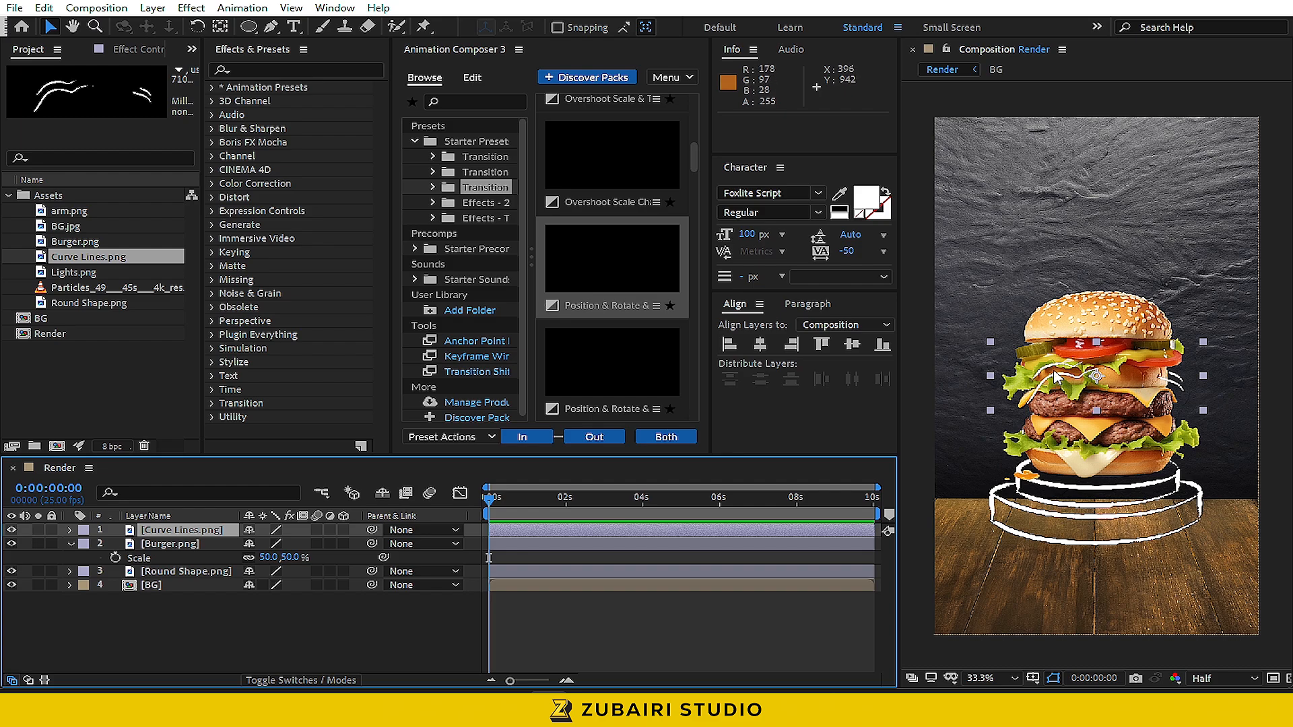
left_click_drag(1056, 375, 1039, 279)
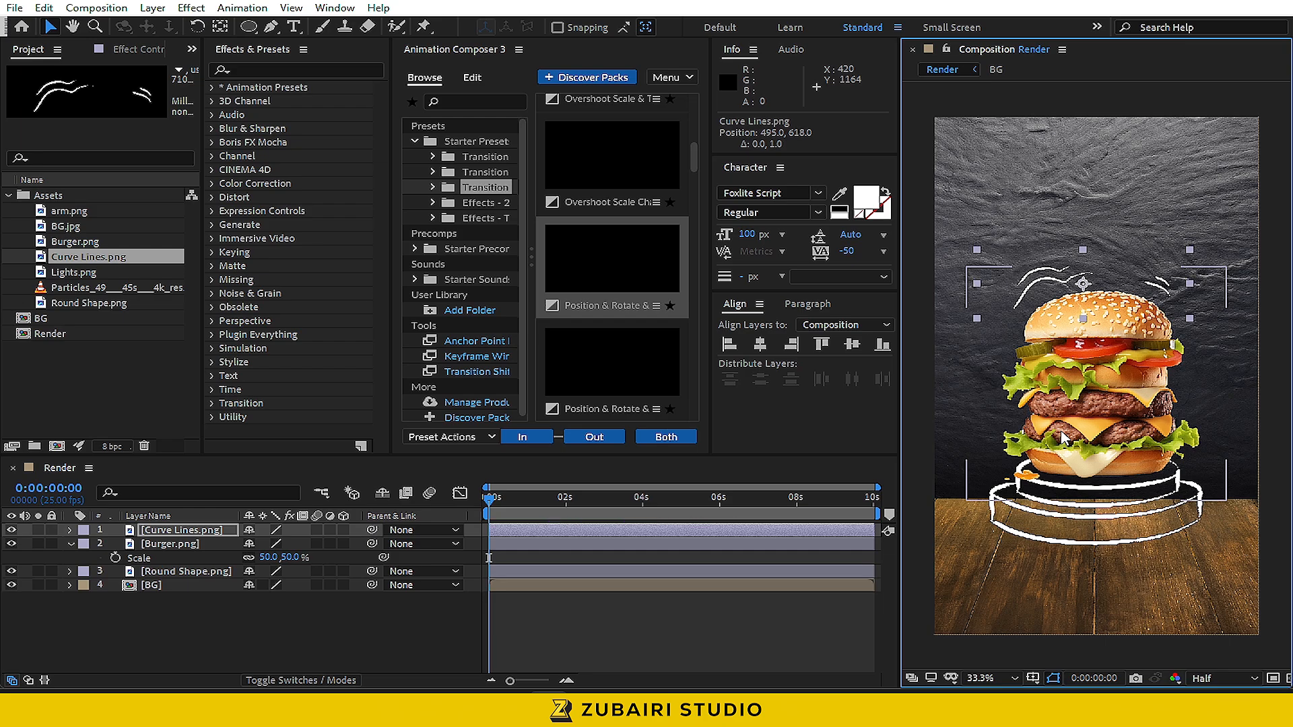
left_click(376, 629)
Add Lights.png as the top layer and move it to the upper edge of the frame at about 534, 180
left_click(88, 270)
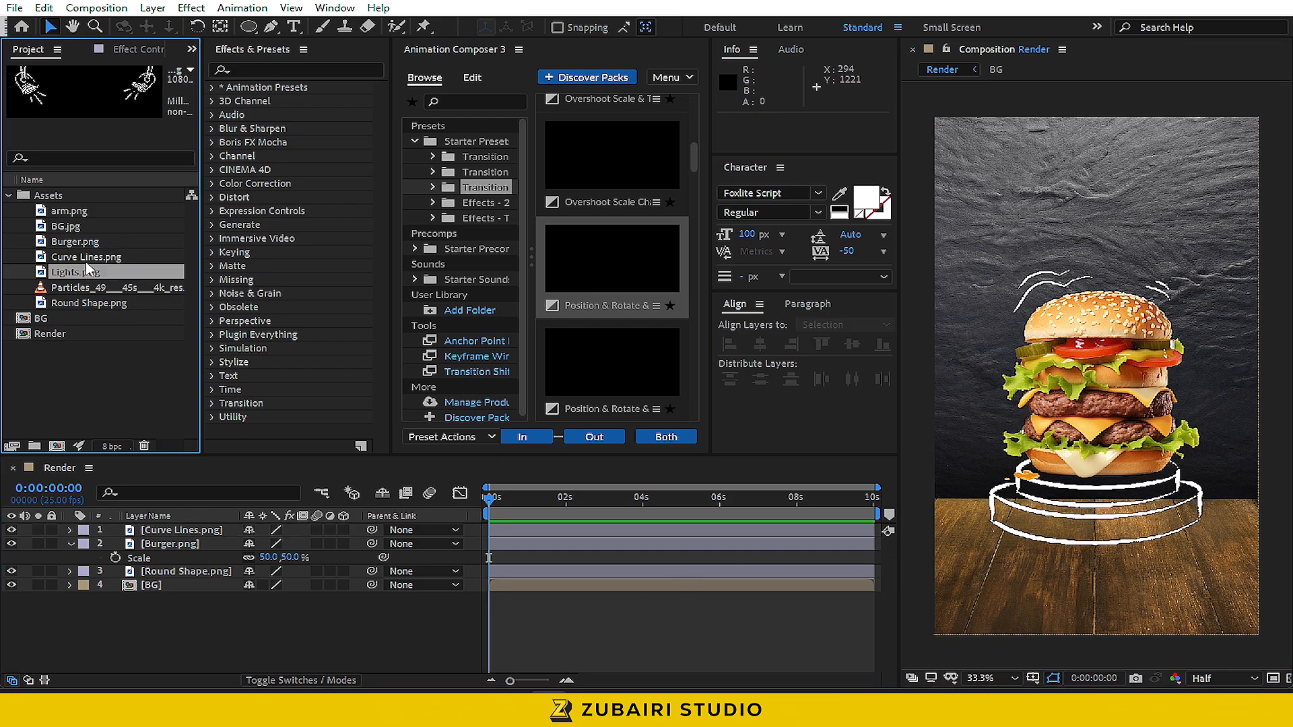
left_click_drag(94, 273, 168, 532)
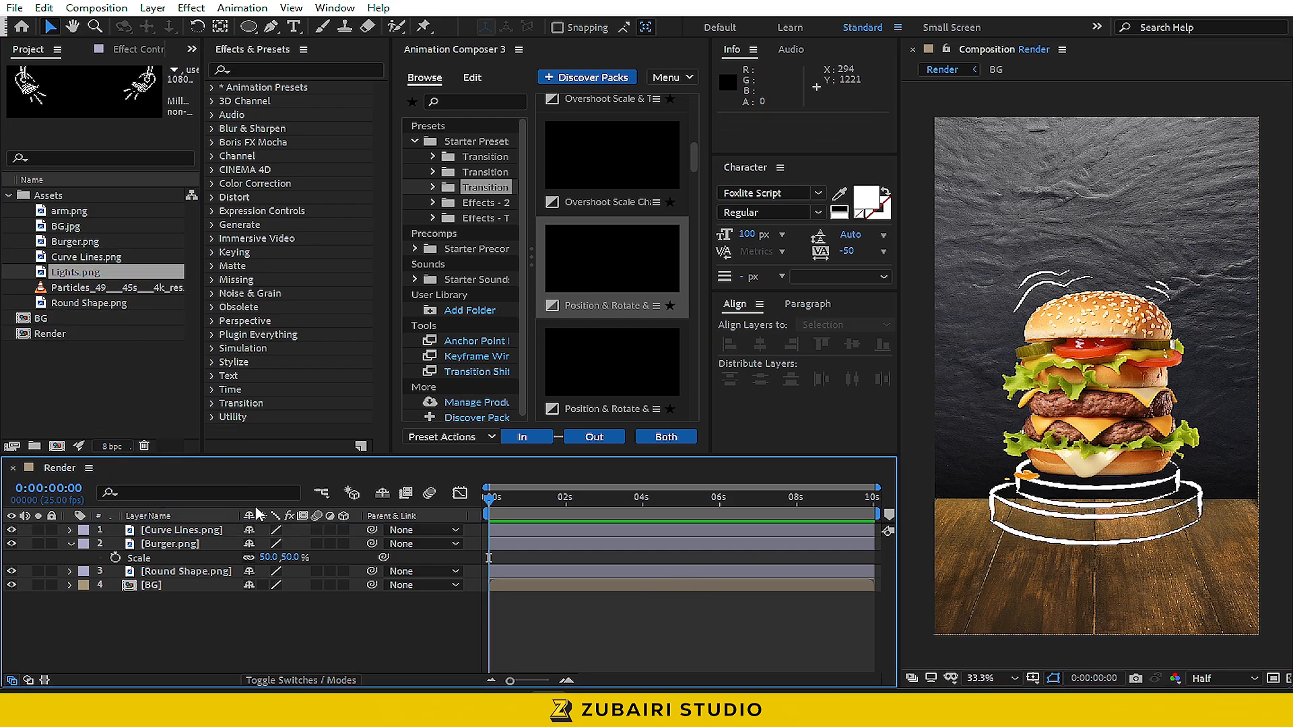
left_click_drag(1055, 357, 1049, 182)
left_click_drag(978, 159, 983, 160)
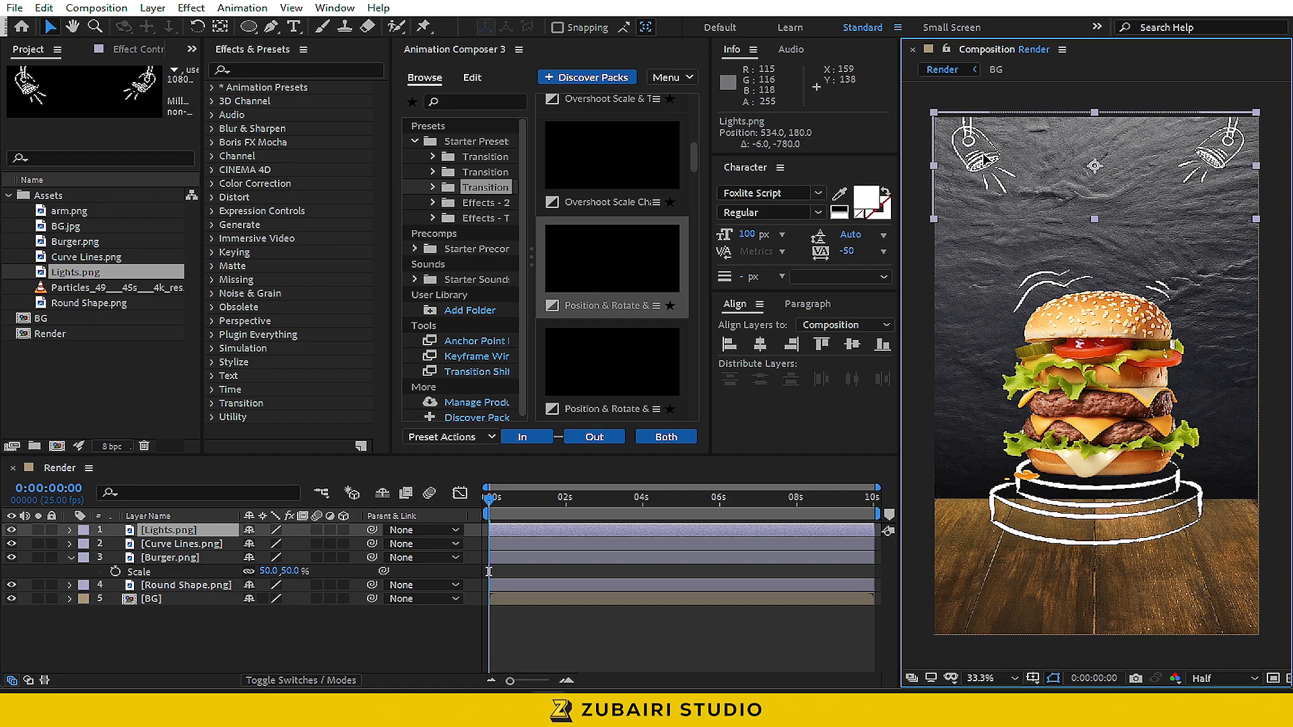
left_click(369, 632)
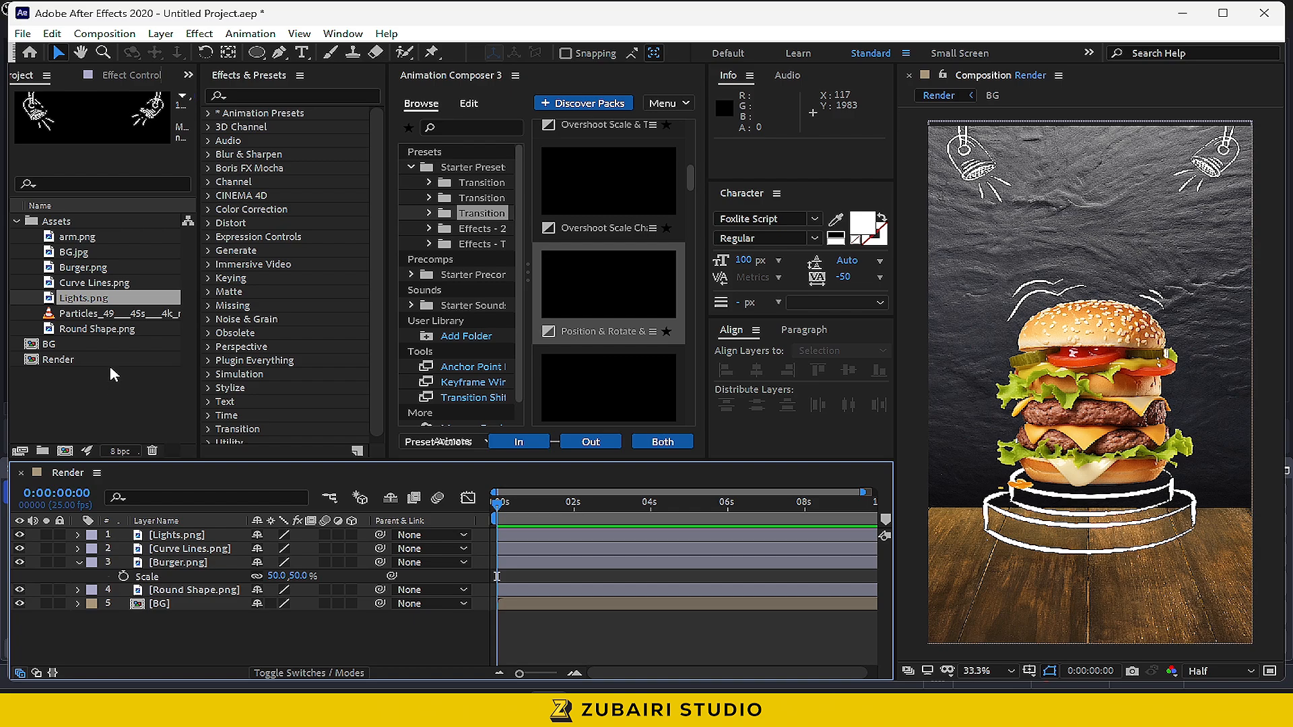
Add arm.png directly beneath the Burger.png layer and move it sideways to about 816, 960, extending past the burger's right side
left_click(78, 238)
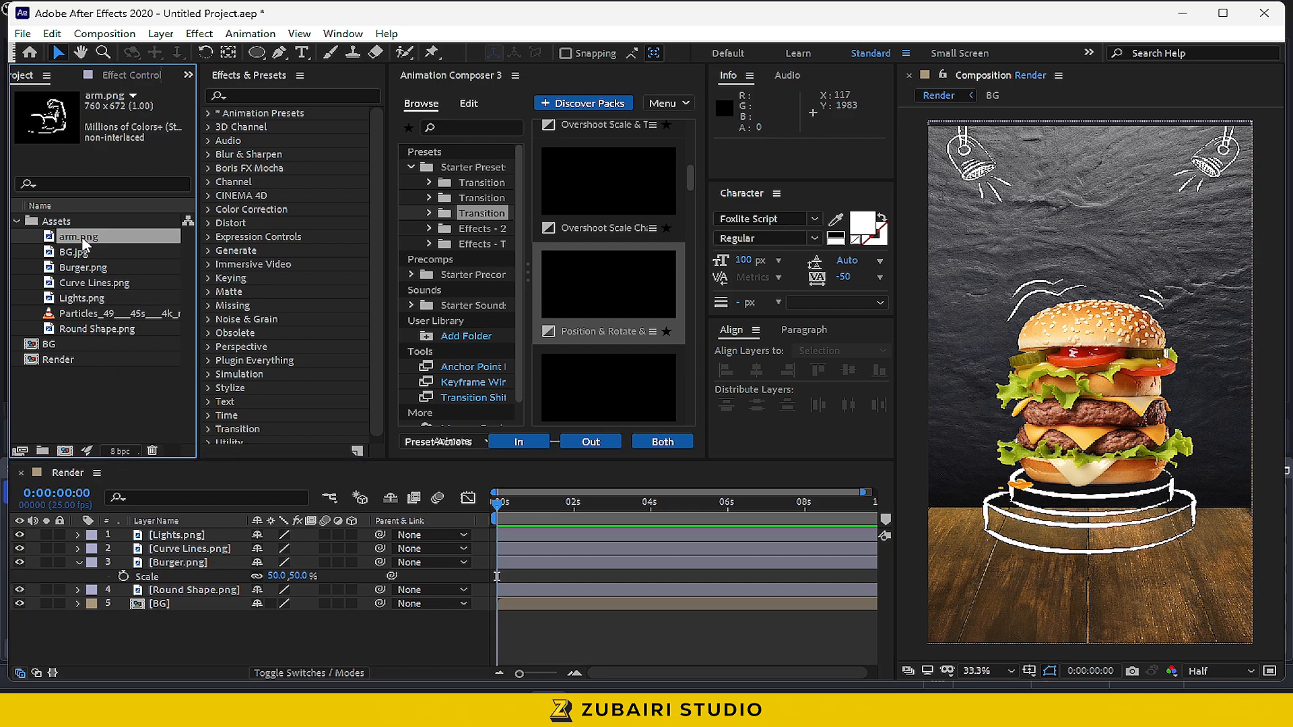
left_click_drag(101, 243, 208, 578)
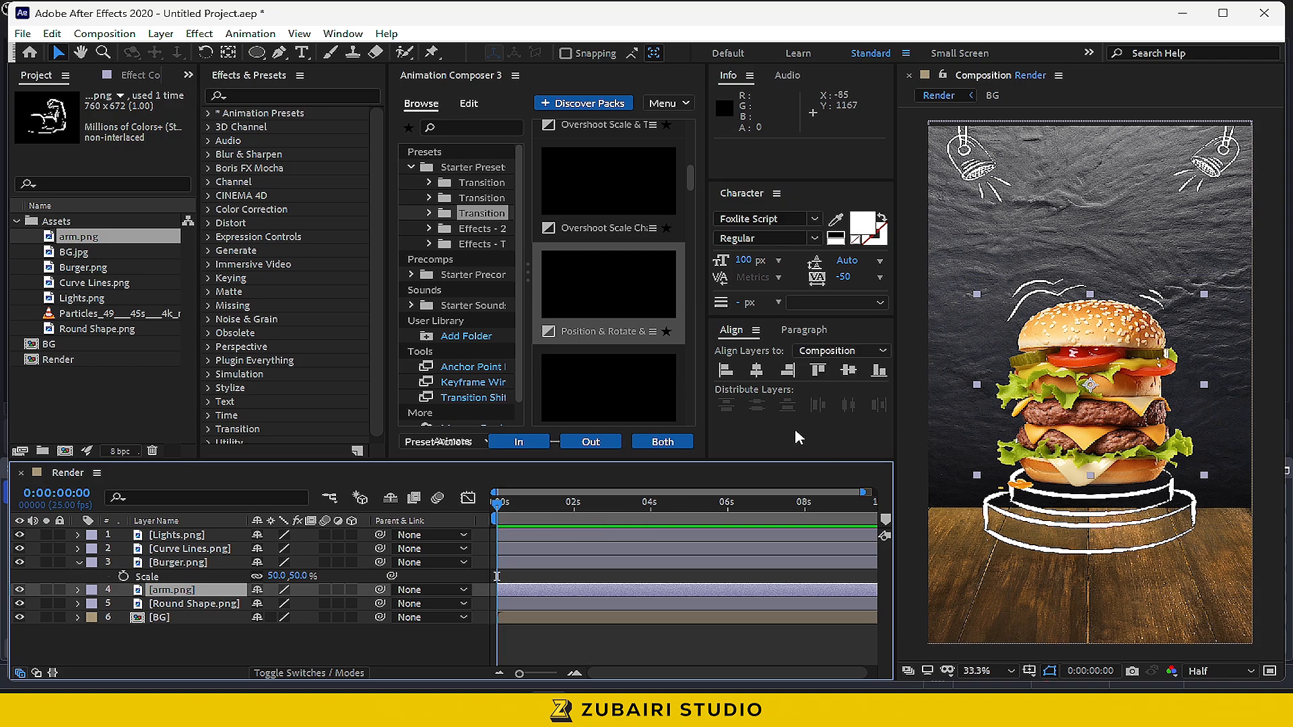
left_click_drag(1028, 409, 1111, 409)
Scale the arm.png layer to 50% and move it outward to about 915, 957
key("s")
left_click(279, 603)
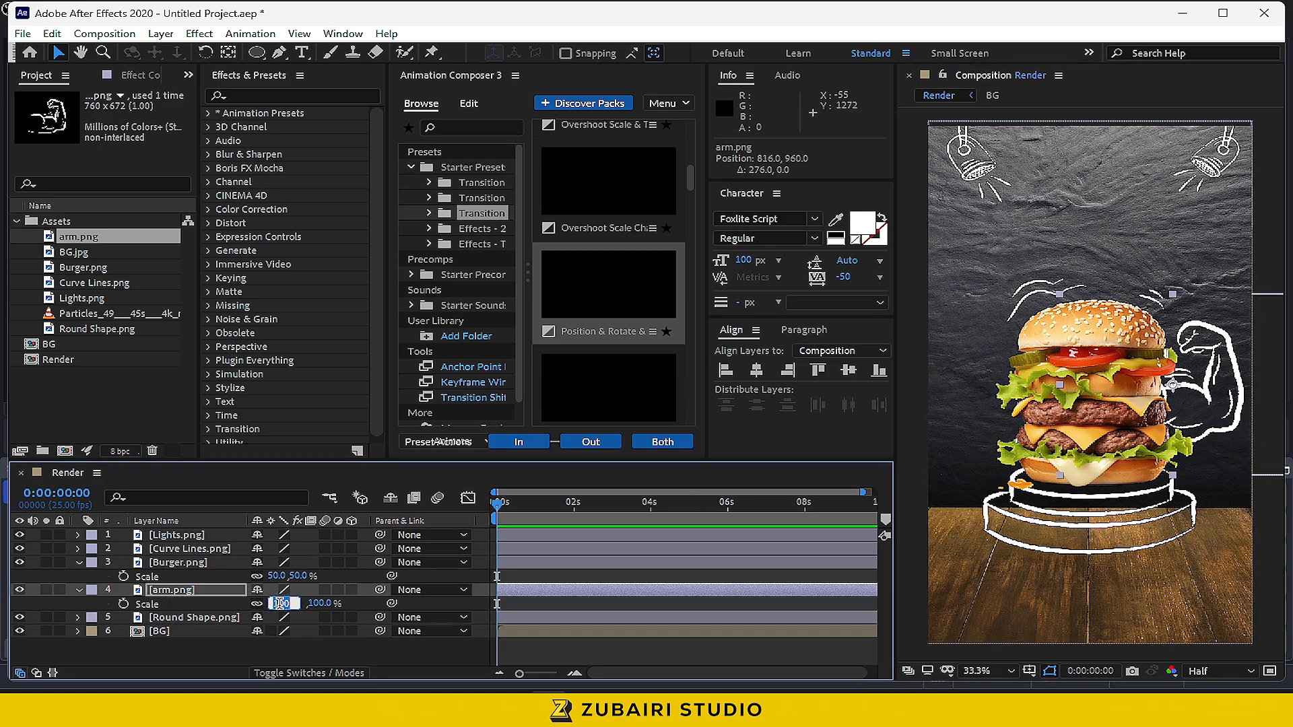
type("50")
key("Return")
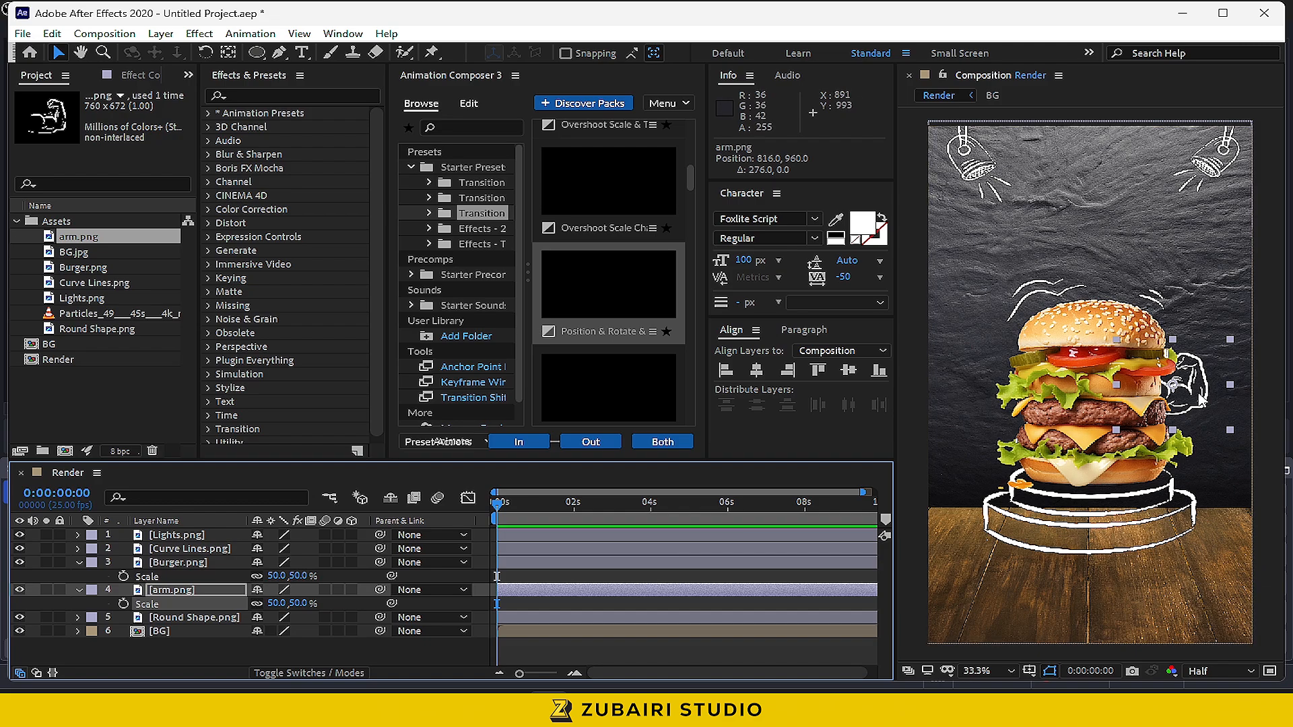
left_click_drag(1196, 418, 1227, 393)
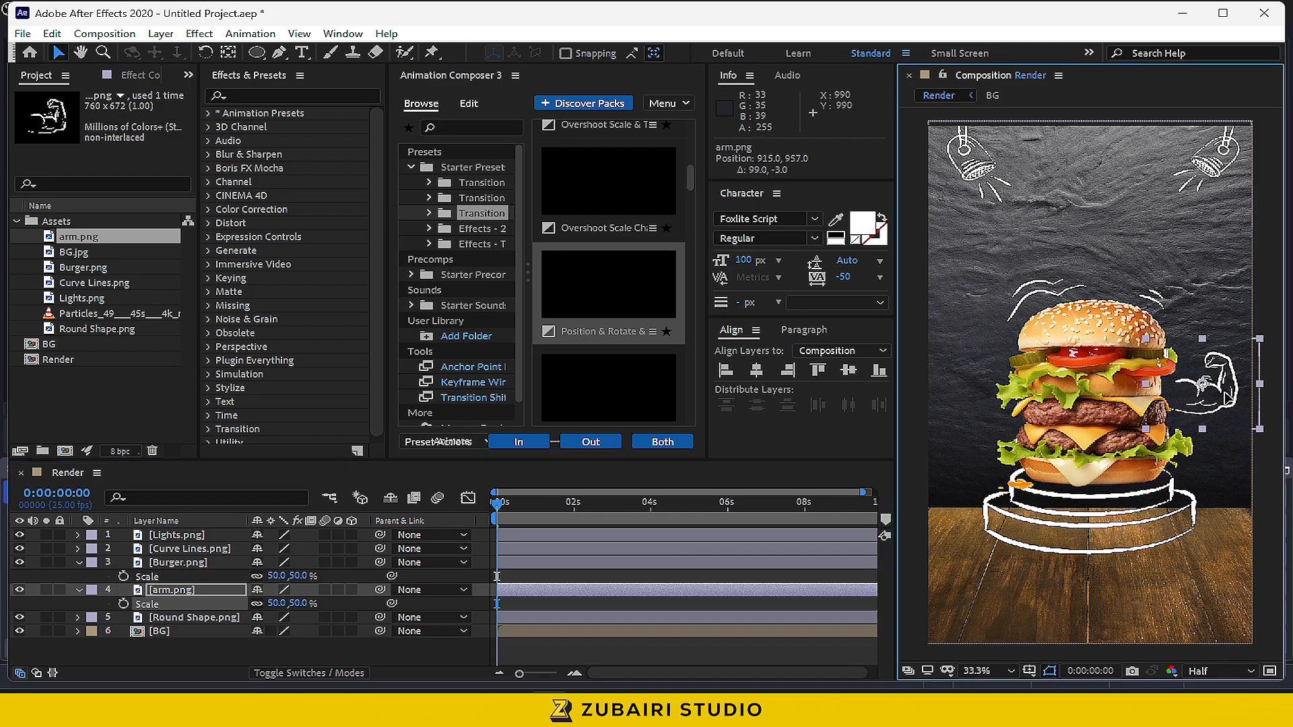
Set the arm.png layer's scale to 75% and reposition it against the burger's right side at about 897, 936
left_click(276, 603)
type("75")
key("Return")
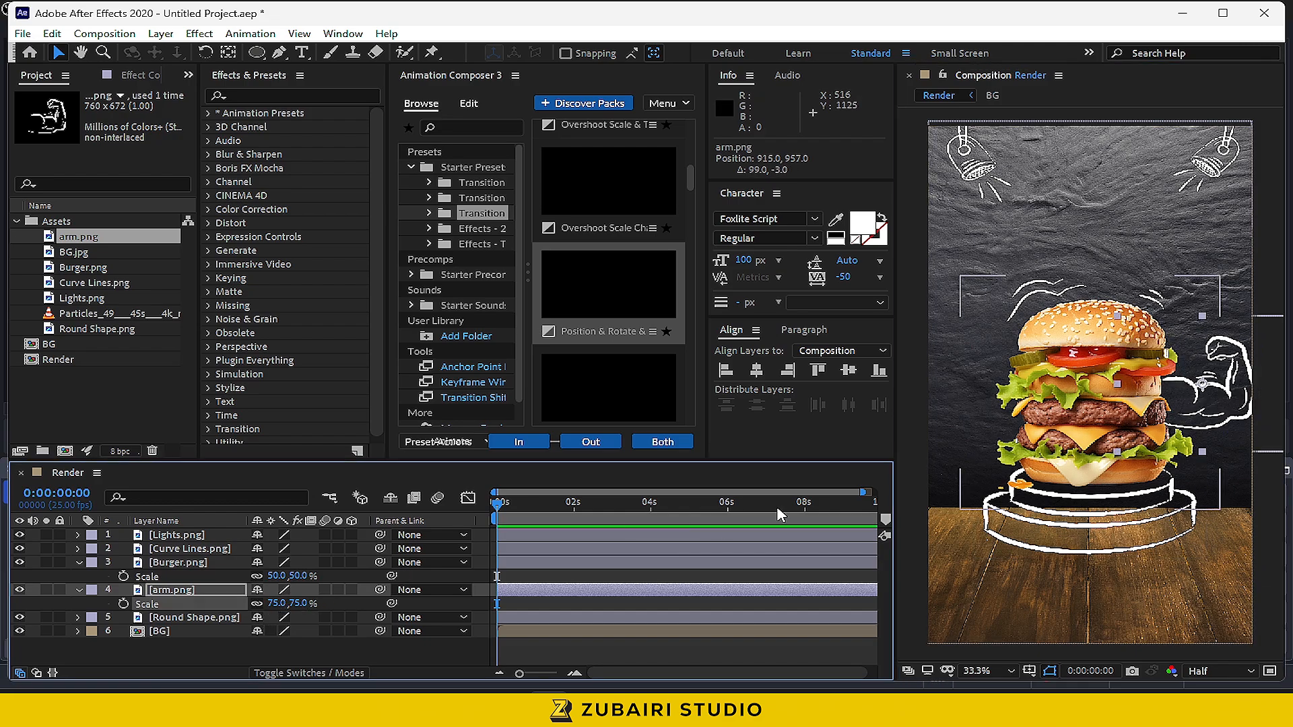
left_click_drag(1233, 398, 1227, 393)
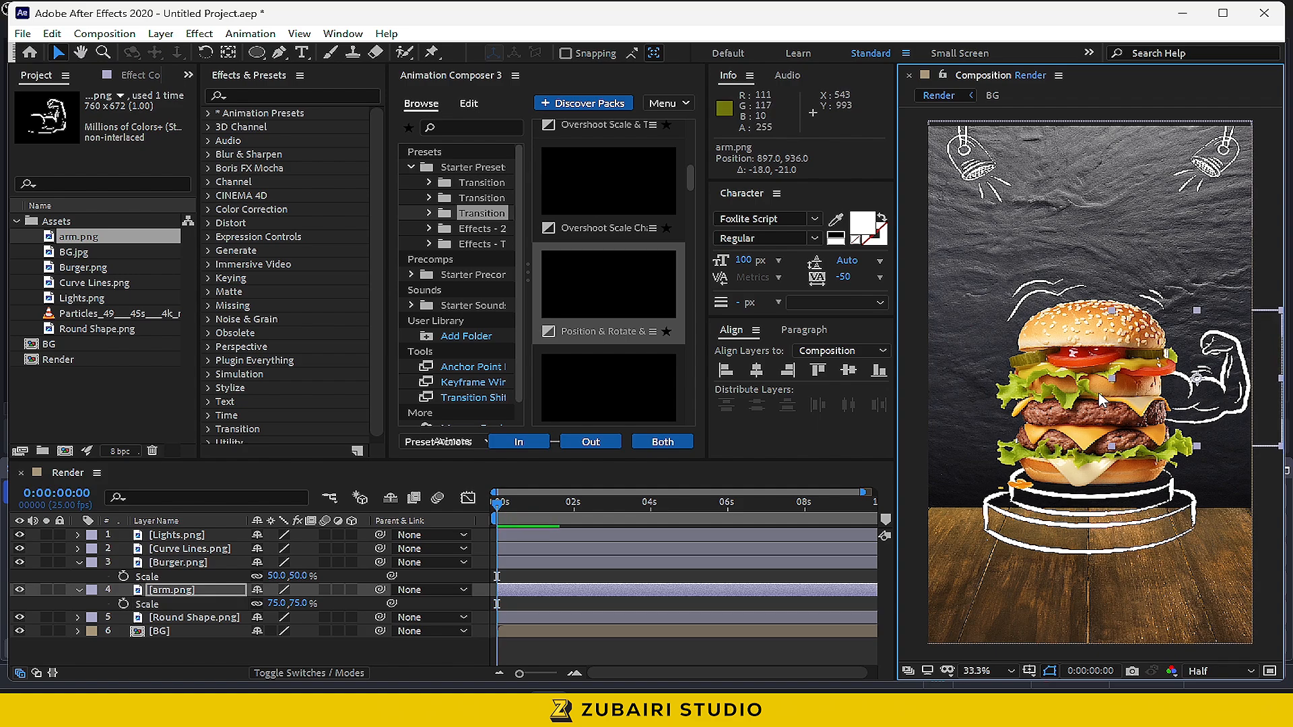
Move the arm.png layer's anchor point to its lower-left corner behind the burger with the Pan Behind tool
left_click(199, 595)
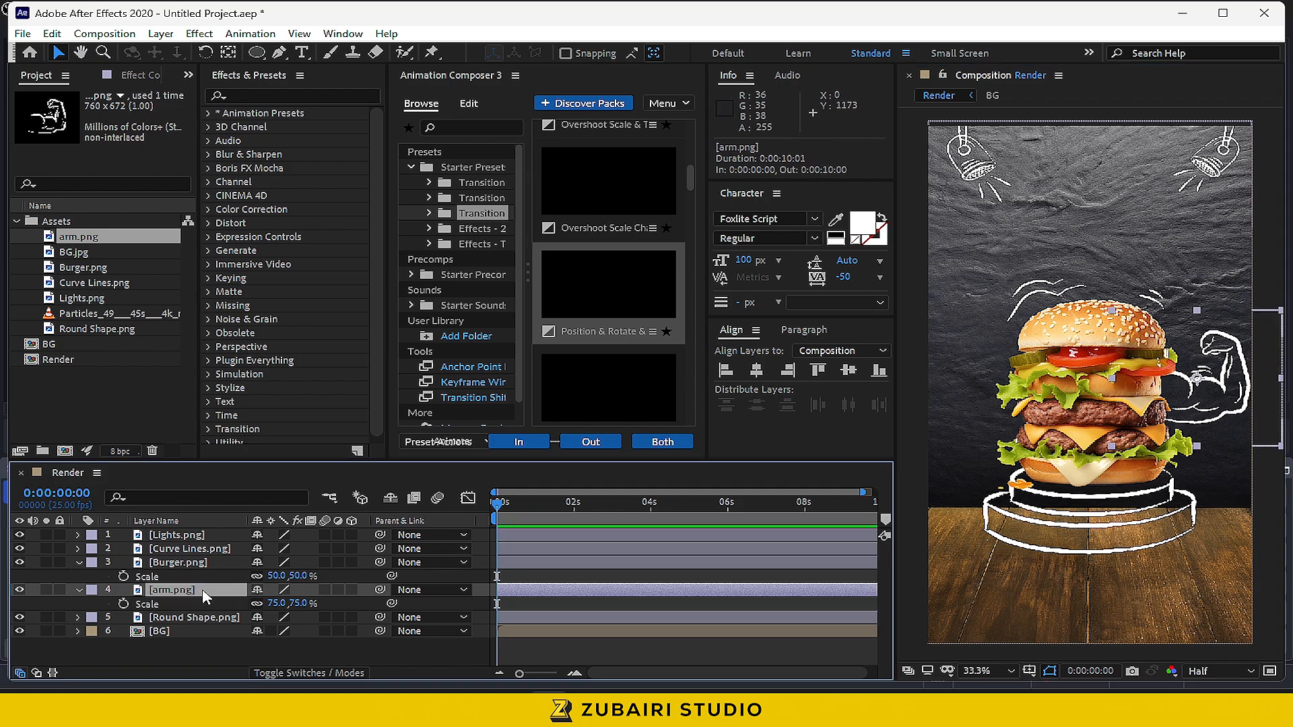
left_click(229, 52)
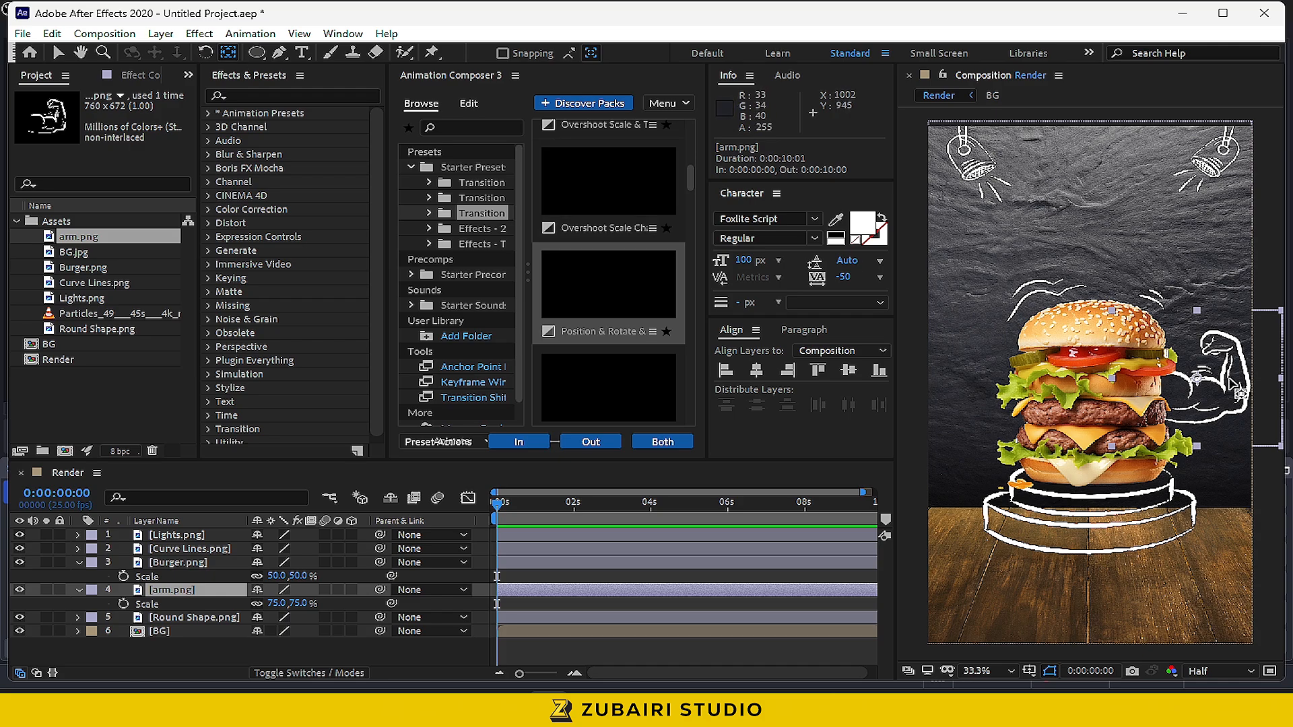
left_click_drag(1166, 406, 1119, 449)
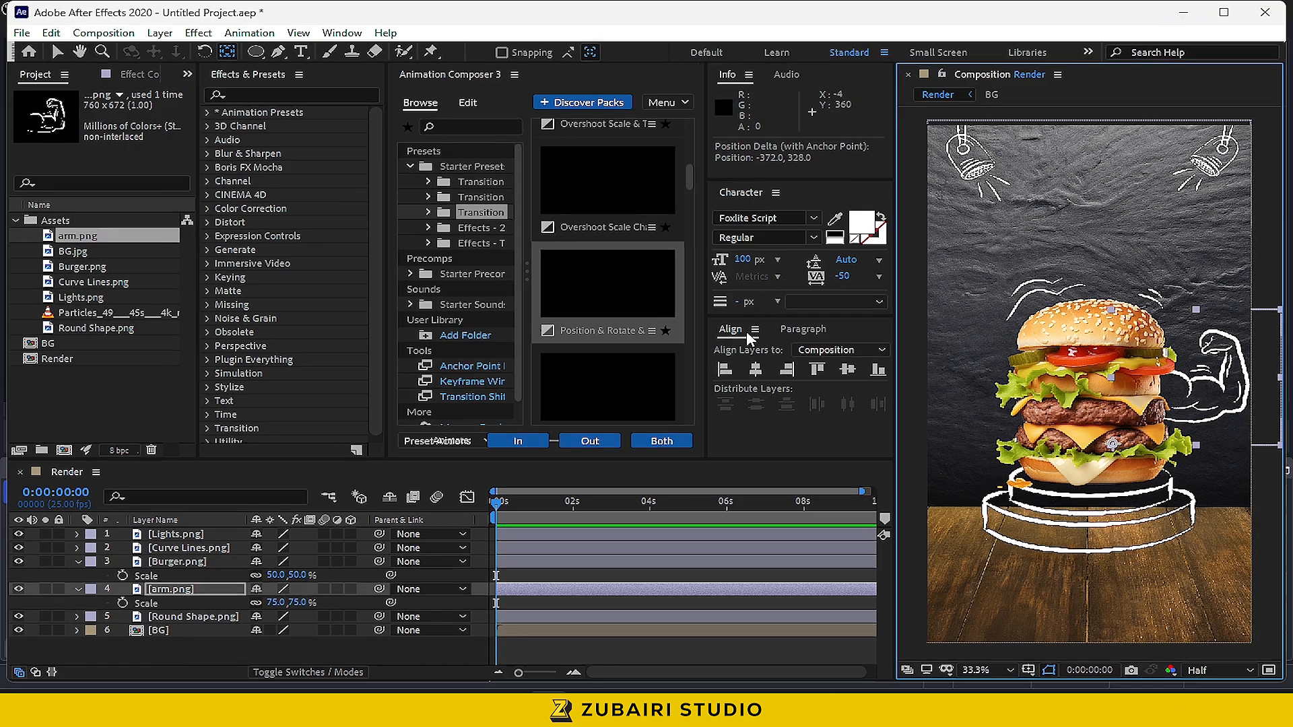
key("ctrl+\\")
Add Scale and Rotation keyframes to the arm.png layer at 0:00:02:00, keeping its current pose
left_click(182, 590)
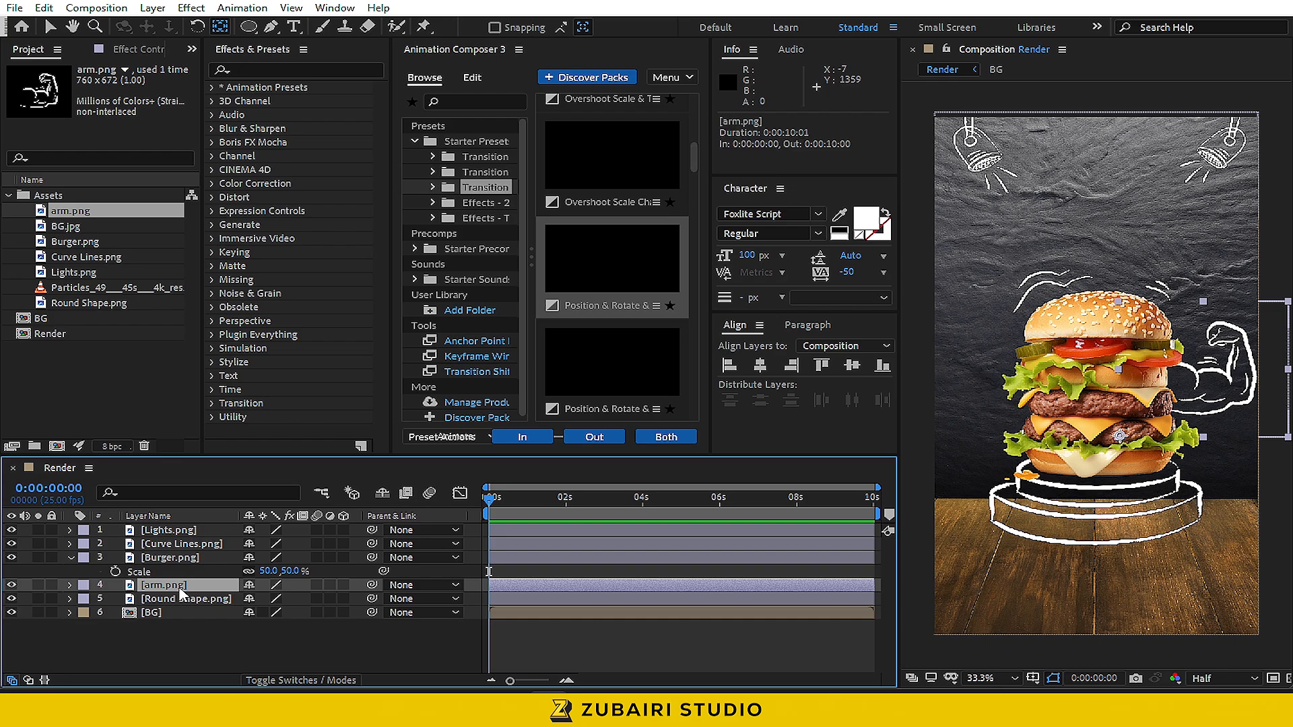
key("s")
key("shift+r")
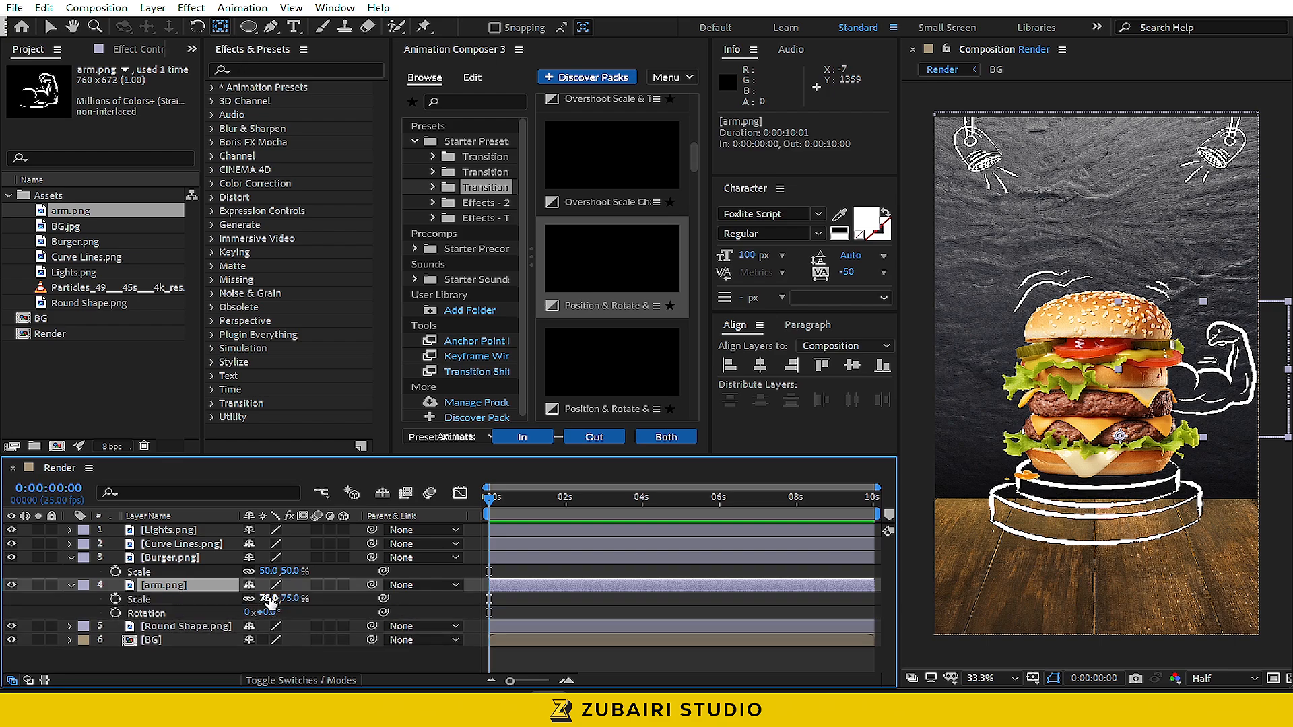
left_click(567, 680)
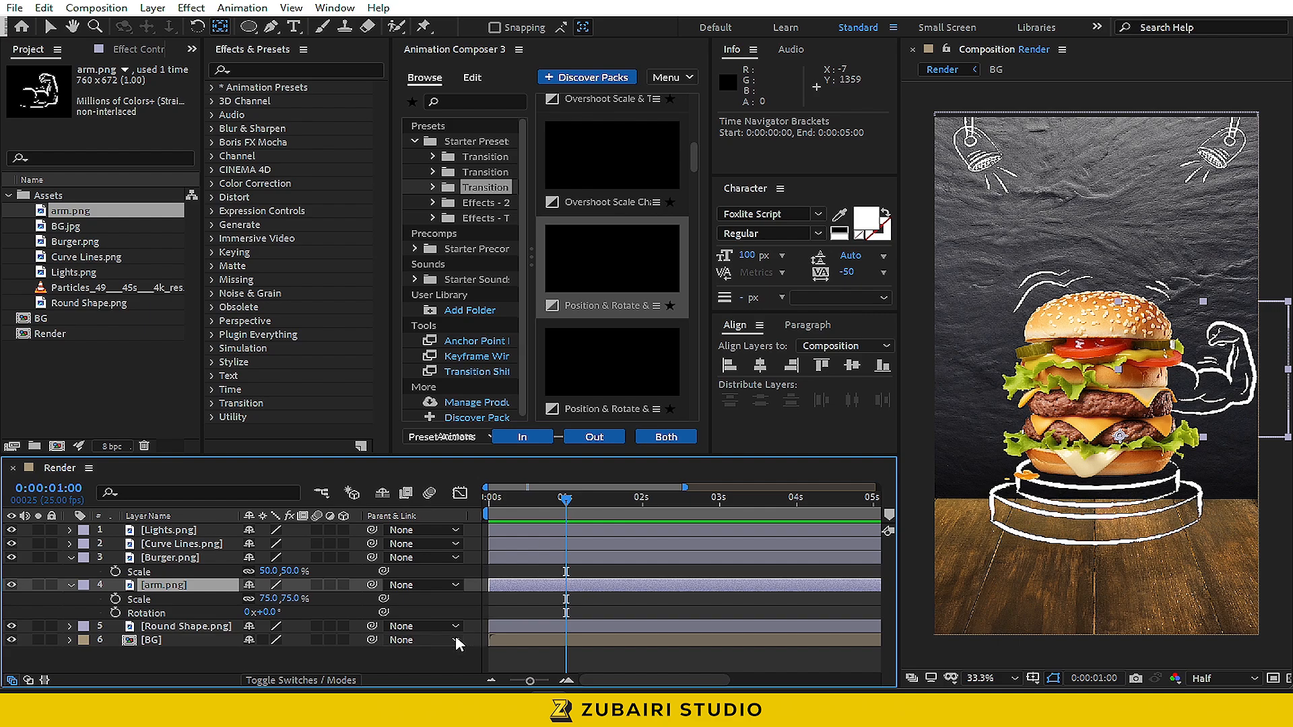
left_click(640, 502)
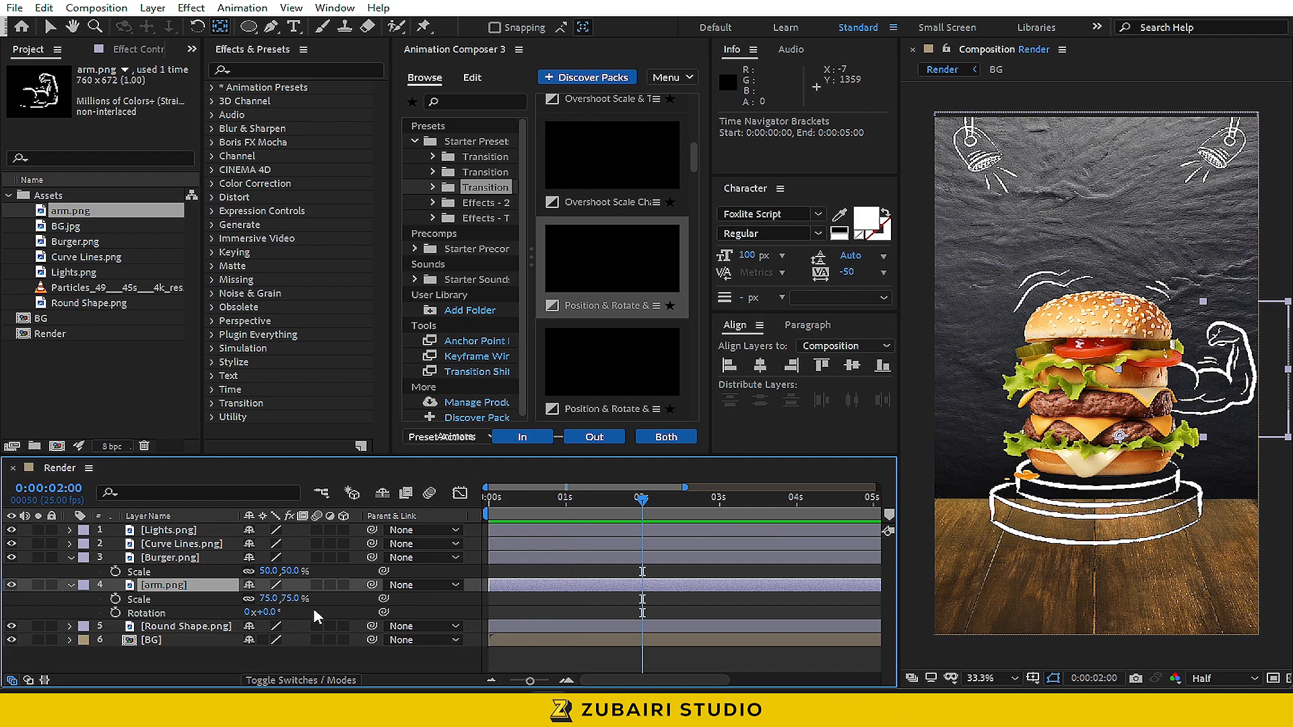
left_click(115, 613)
left_click(115, 598)
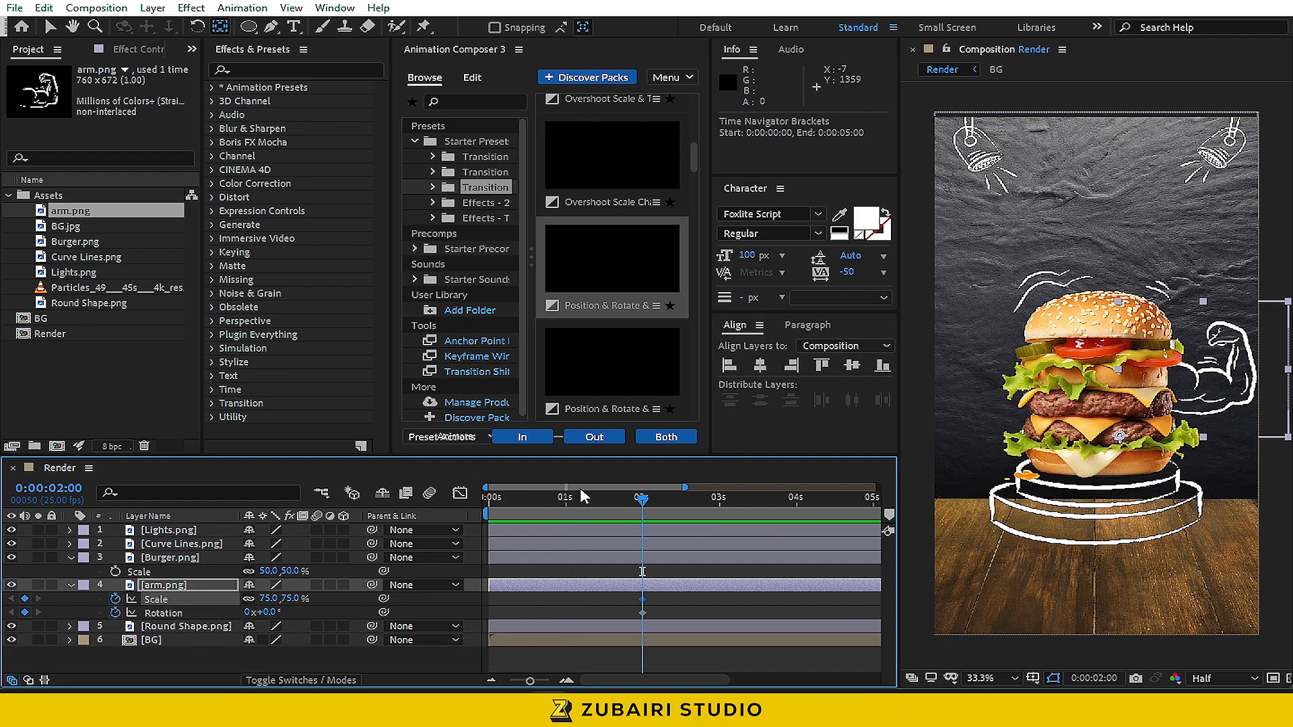
At 0:00:01:00, set the arm.png layer's Scale to 50% and Rotation to -58° so the arm hides behind the burger, and preview
left_click(567, 500)
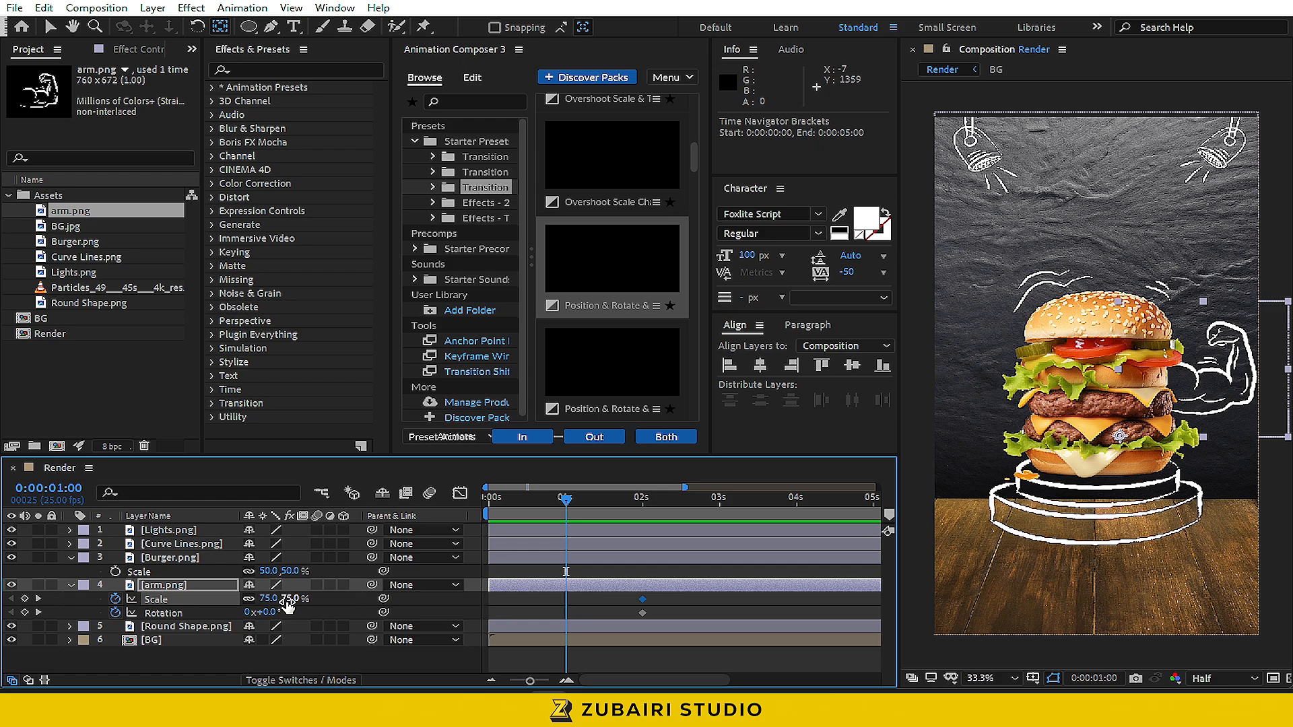
key("Return")
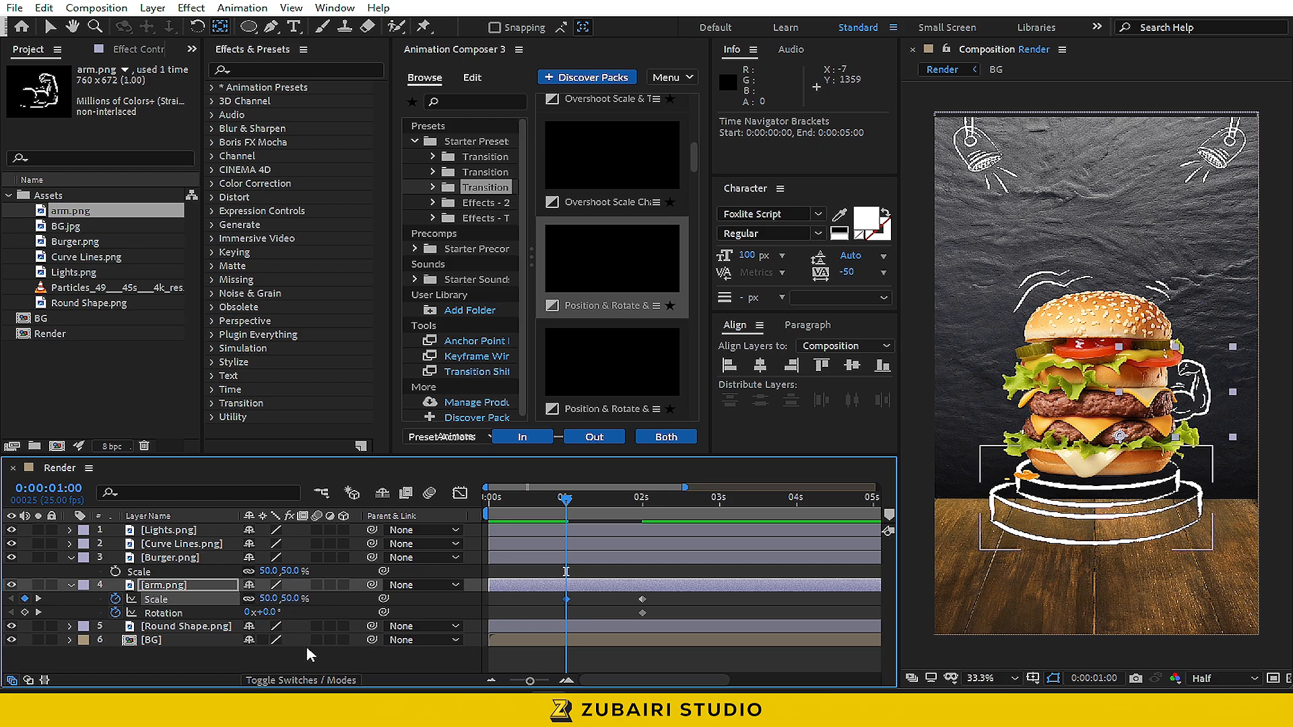
left_click_drag(268, 612, 213, 612)
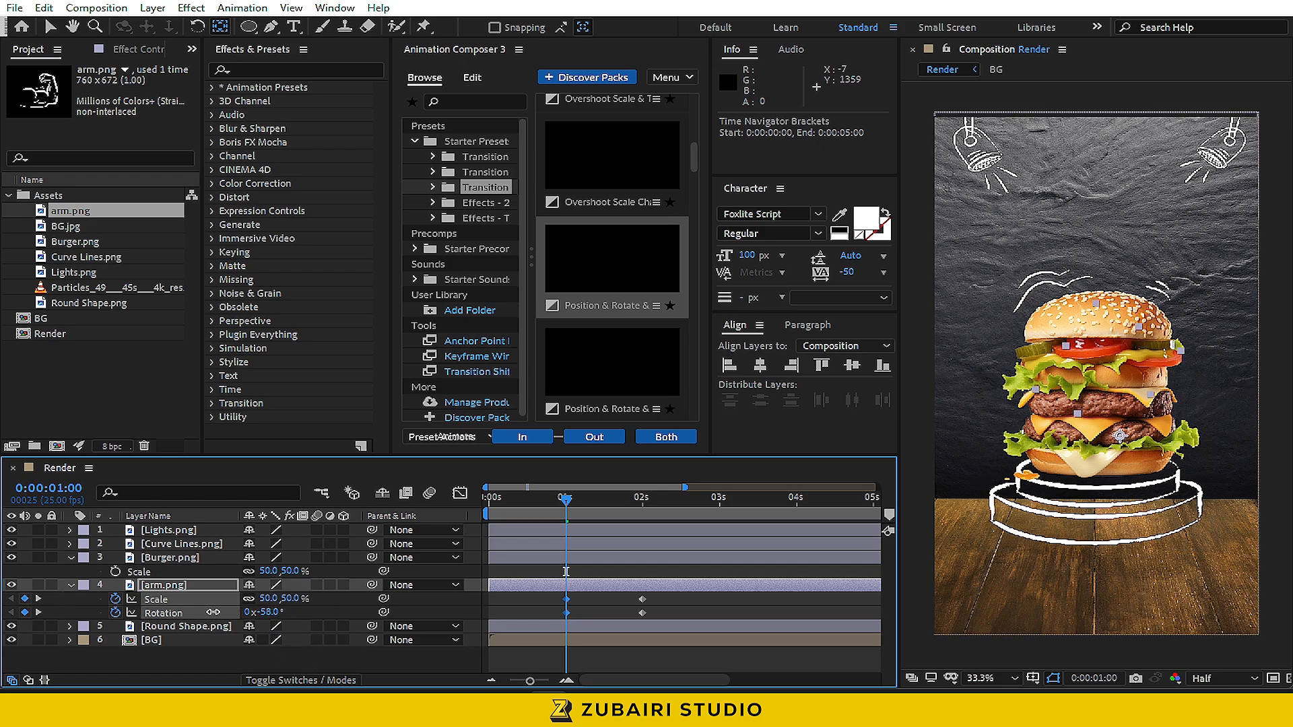
key("space")
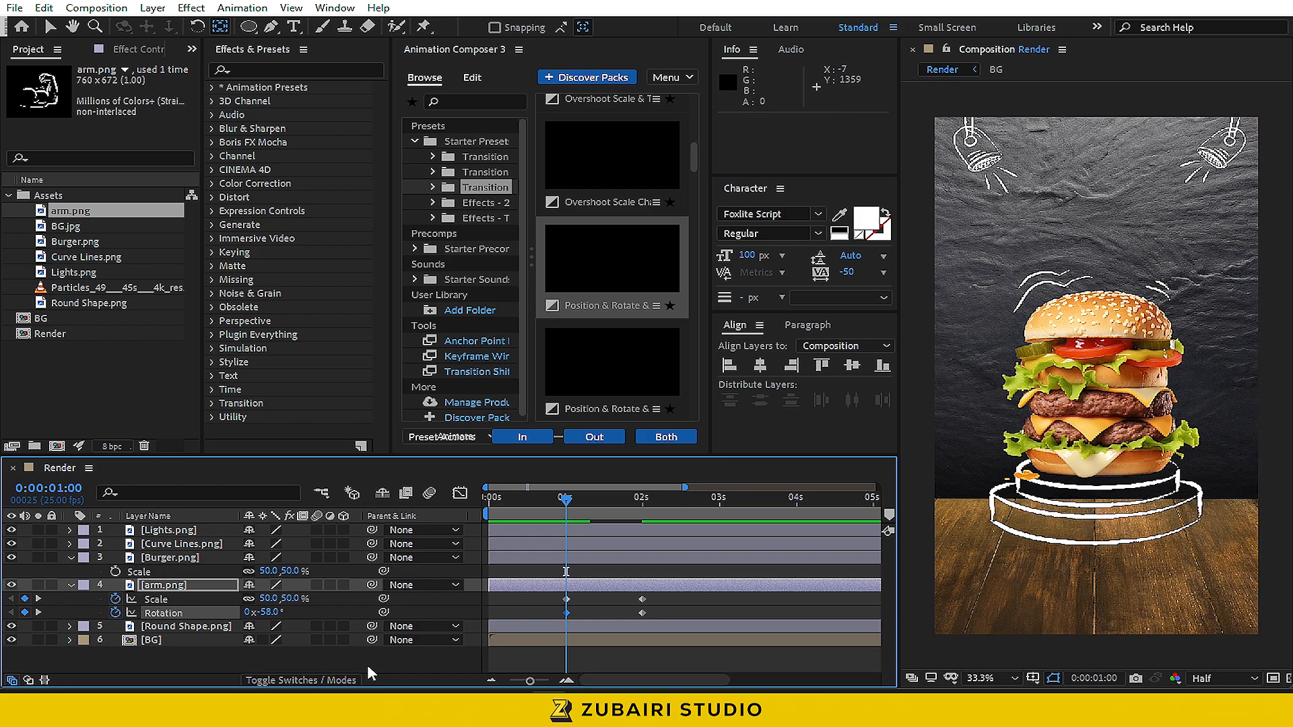
key("space")
Apply Easy Ease to all arm.png Scale and Rotation keyframes and shift the last Scale keyframe slightly earlier than 0:00:02:00
left_click_drag(664, 595, 549, 617)
key("F9")
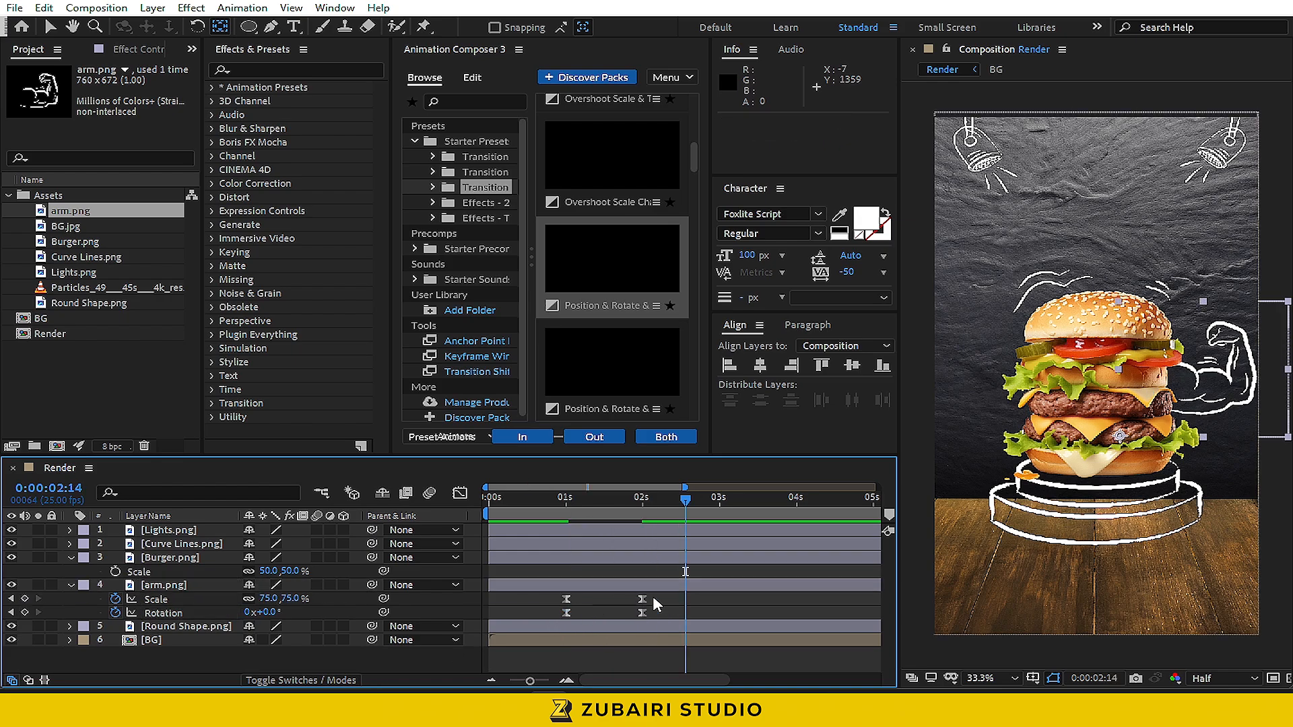
left_click(633, 596)
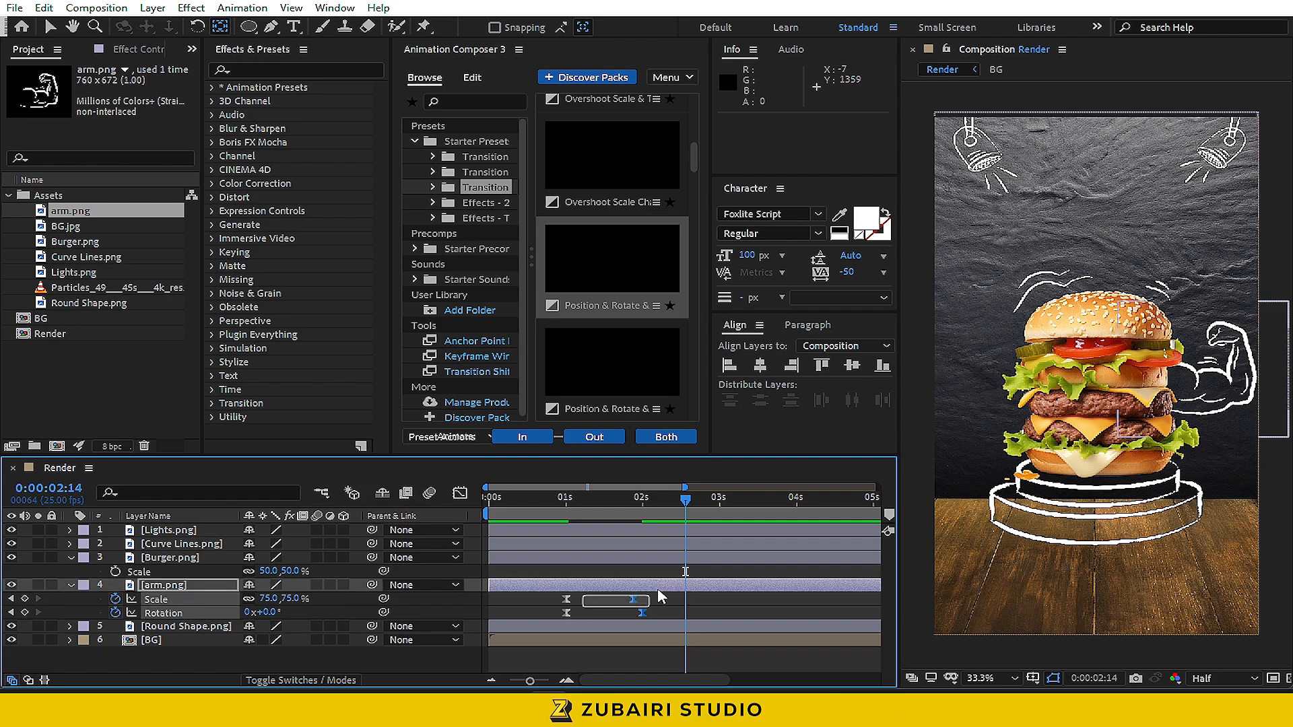
Lengthen the last Rotation keyframe's incoming ease in the speed graph so the arm starts fast and settles slowly, and check the motion
left_click_drag(657, 604, 534, 607)
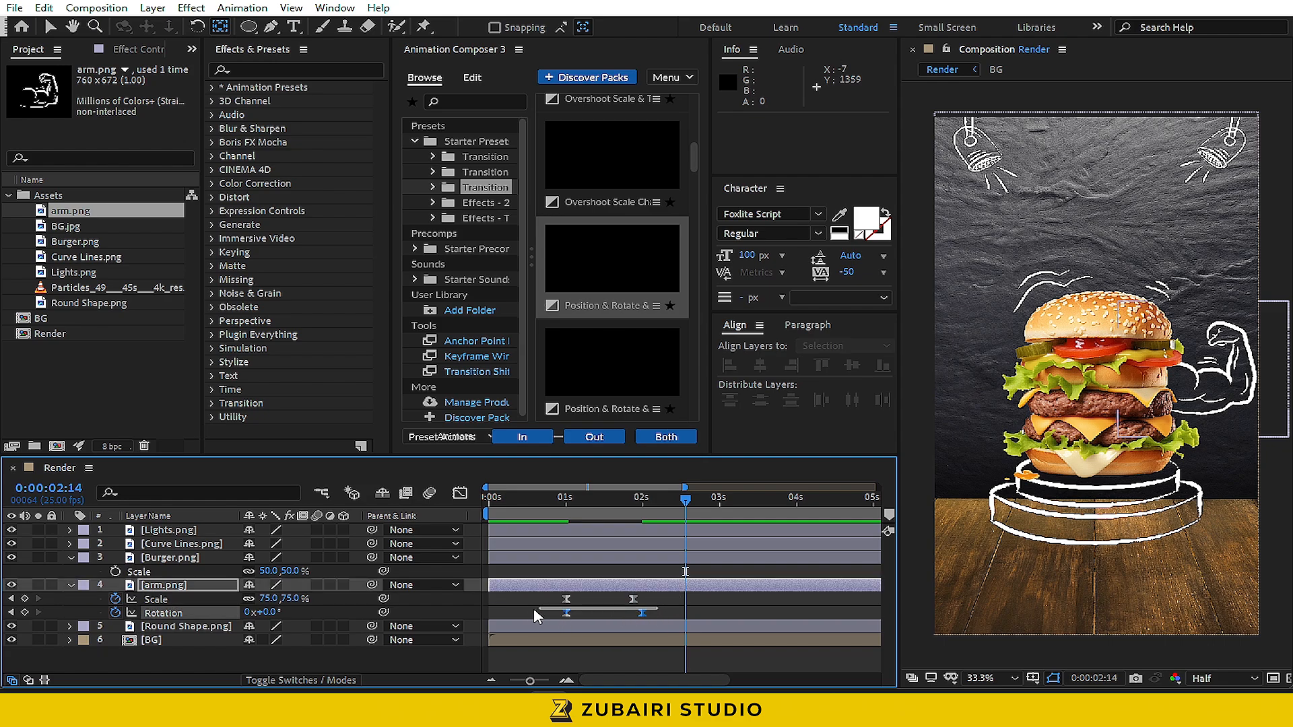
left_click(460, 493)
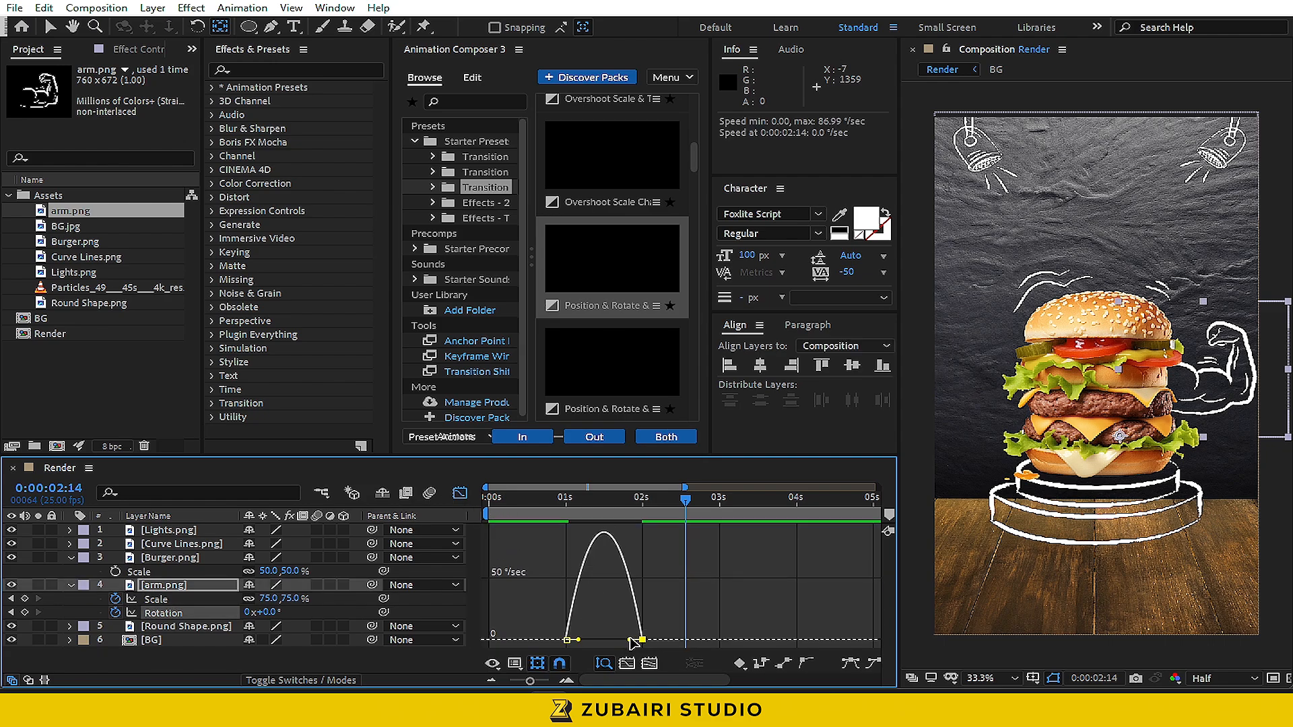
left_click_drag(630, 639, 616, 639)
left_click(573, 507)
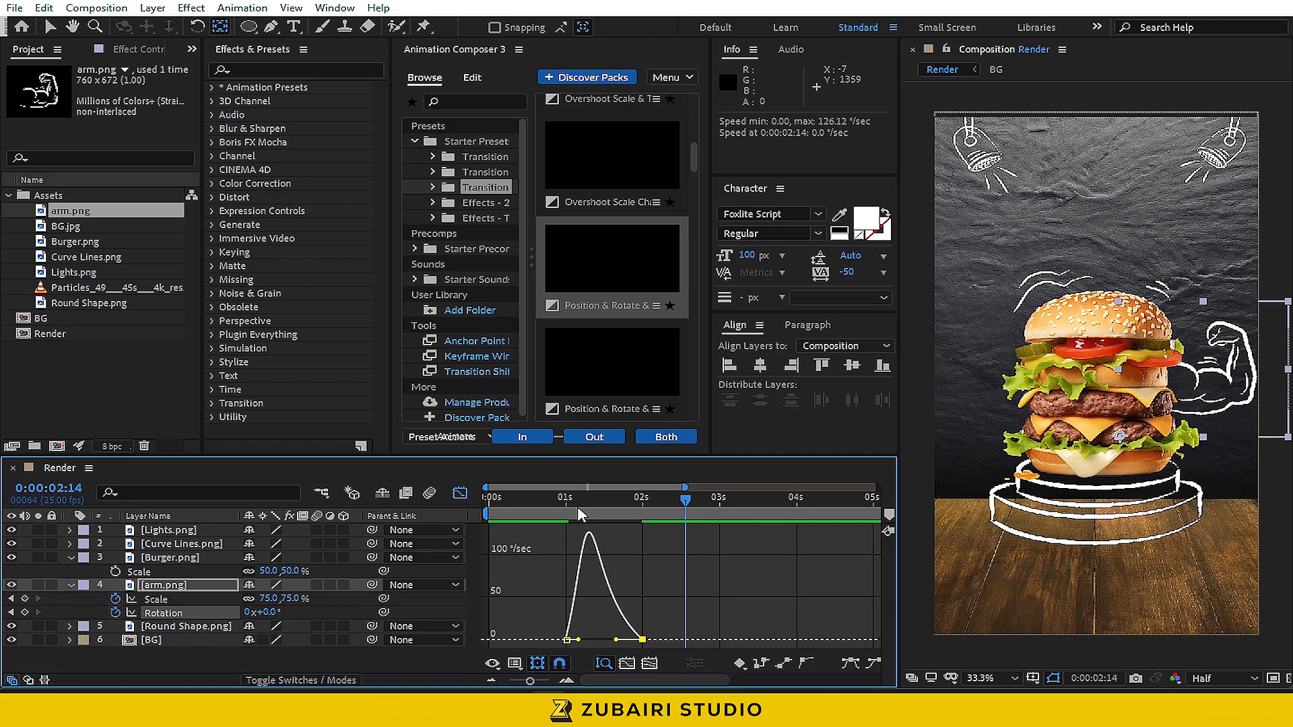
left_click_drag(573, 511, 651, 512)
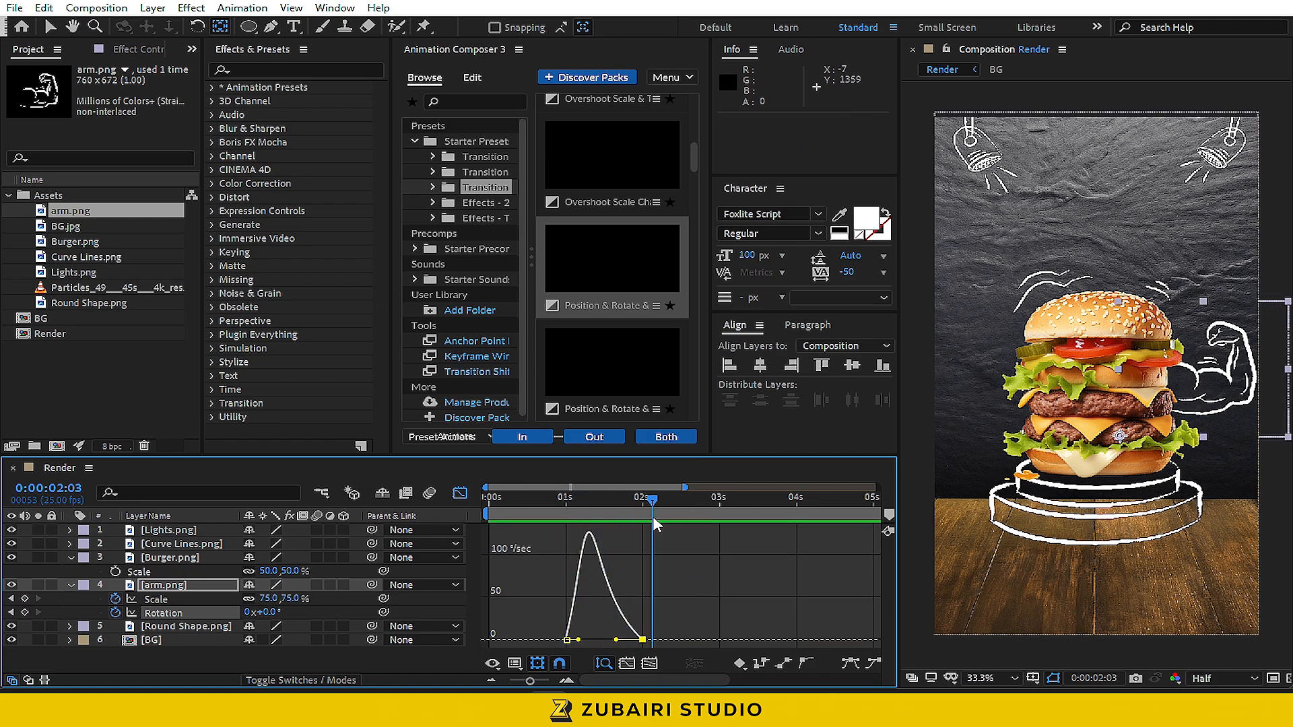
left_click(458, 495)
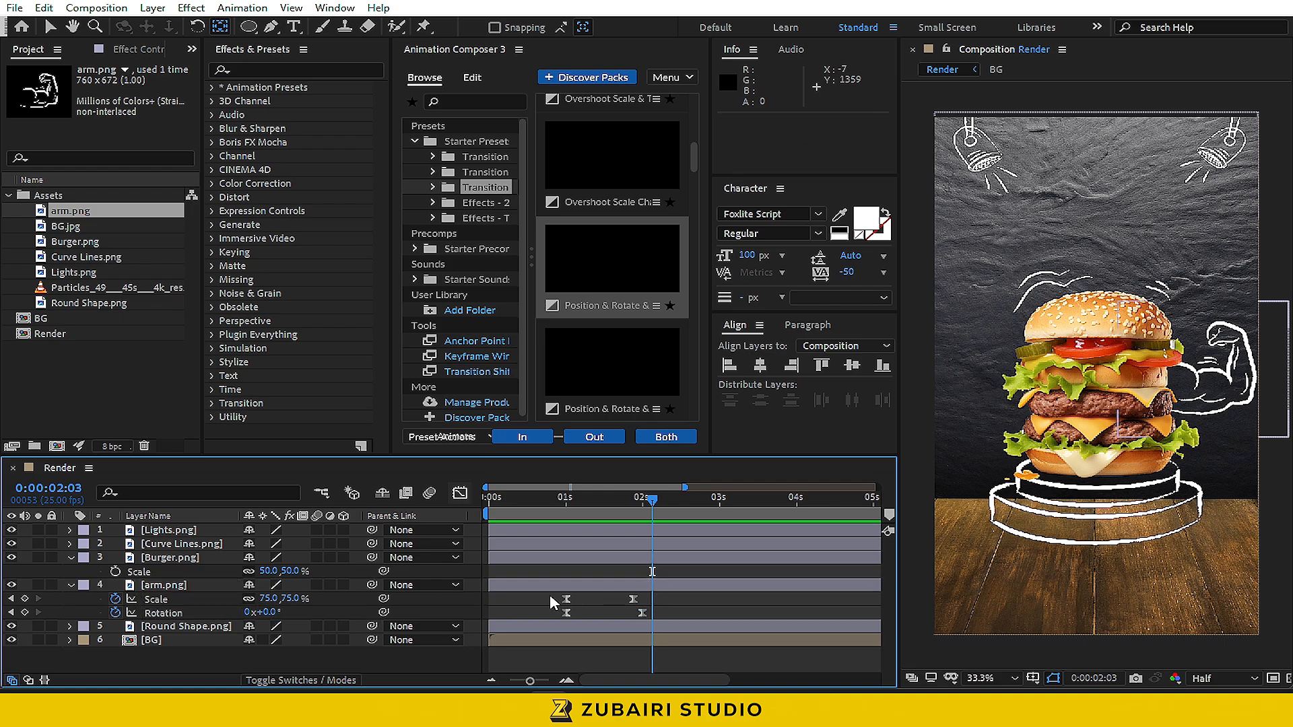
Lengthen the last Scale keyframe's incoming ease in the speed graph for an early speed peak, and preview the arm animation
left_click_drag(550, 594, 656, 604)
key("shift+F3")
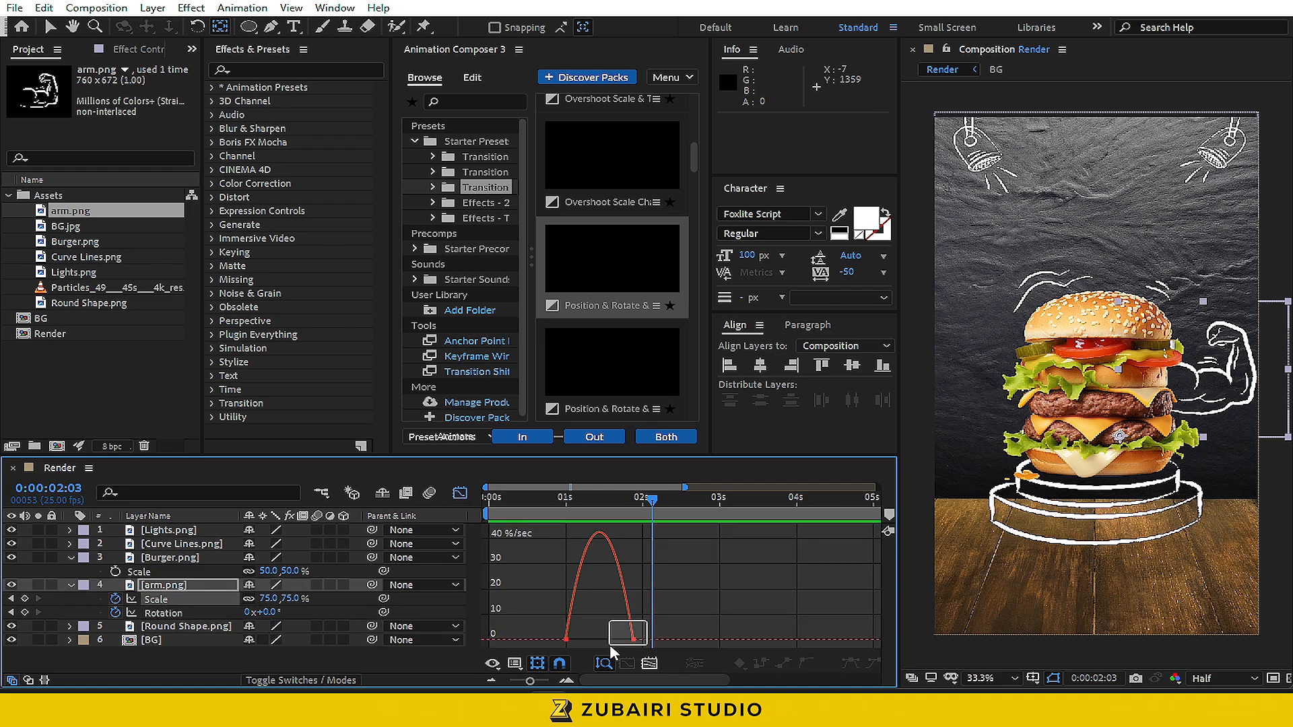
left_click_drag(609, 645, 603, 638)
left_click(550, 511)
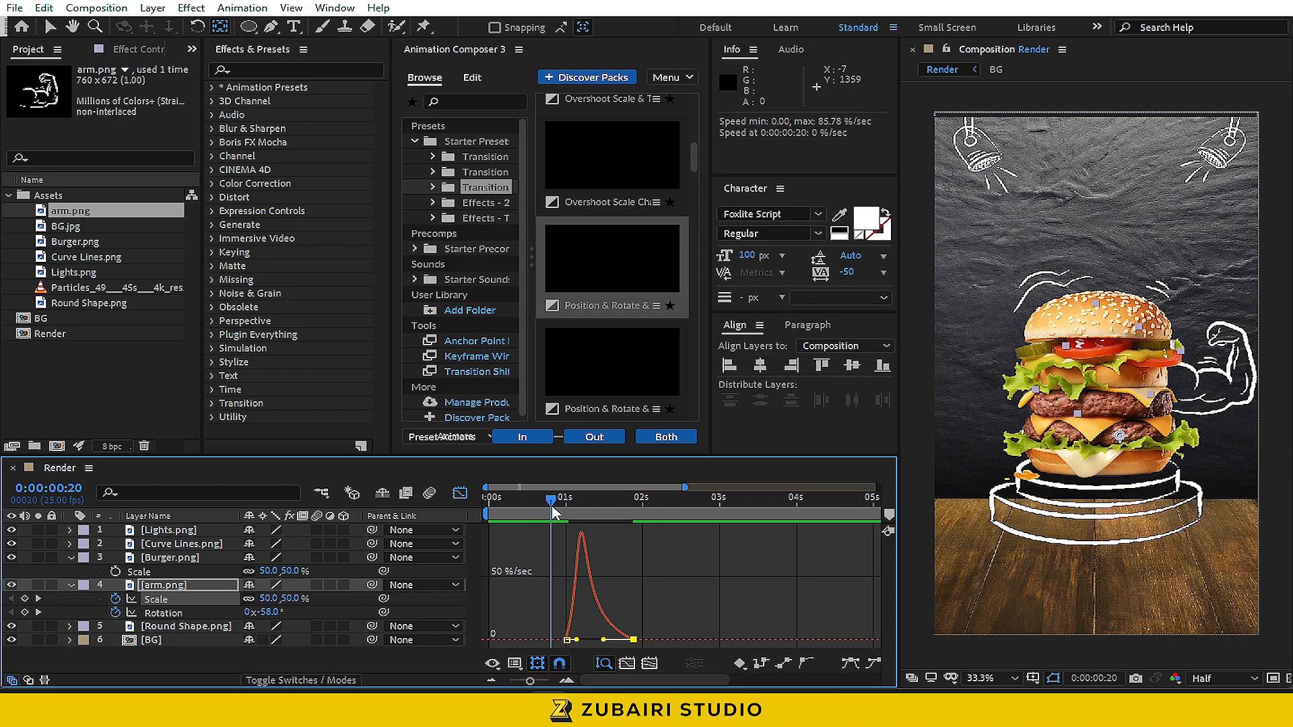
key("space")
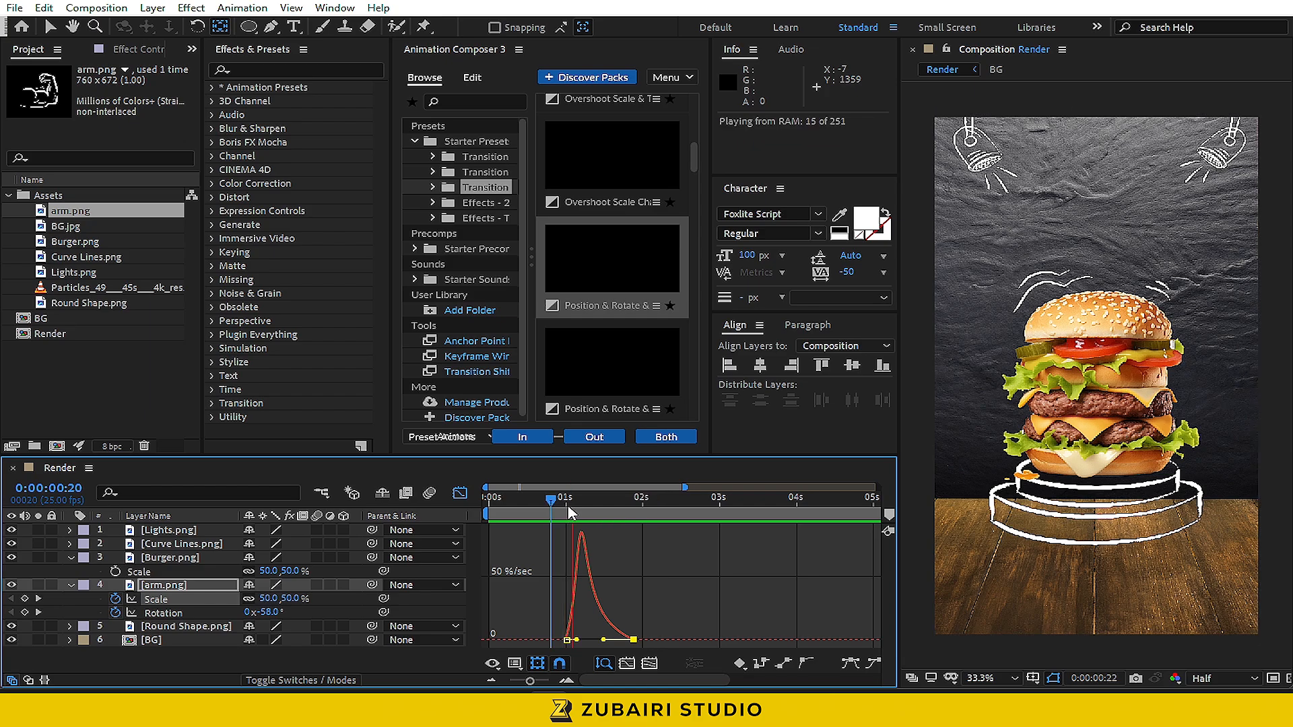
left_click(459, 494)
Add the expression wiggle(2,7) to the arm.png layer's Rotation and preview the result from near the start
left_click(116, 612, "alt")
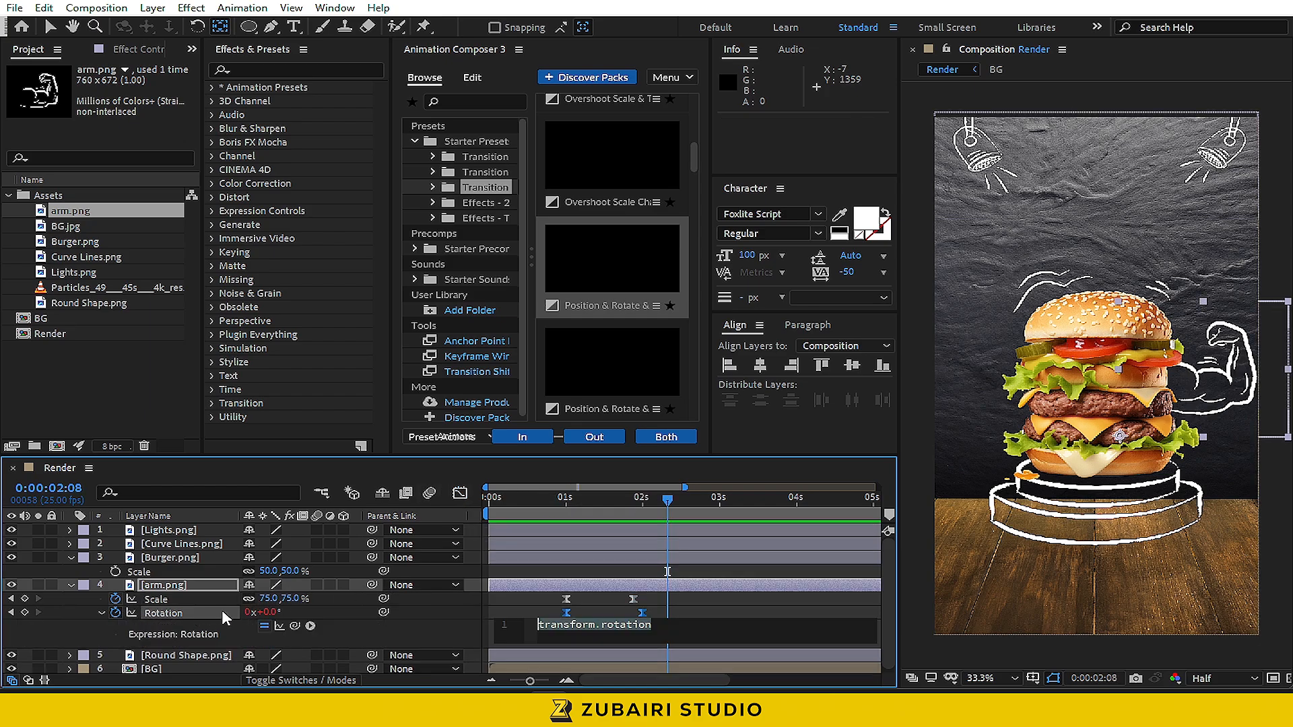
type("wig")
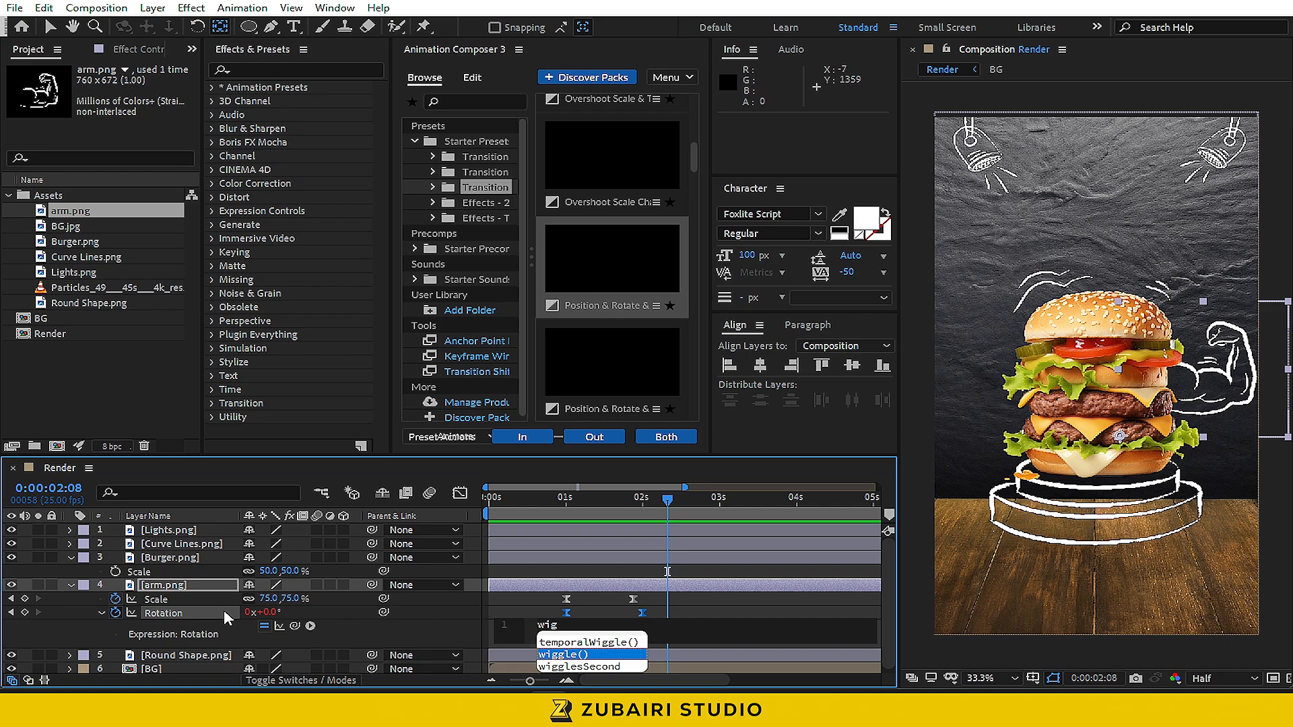
key("Return")
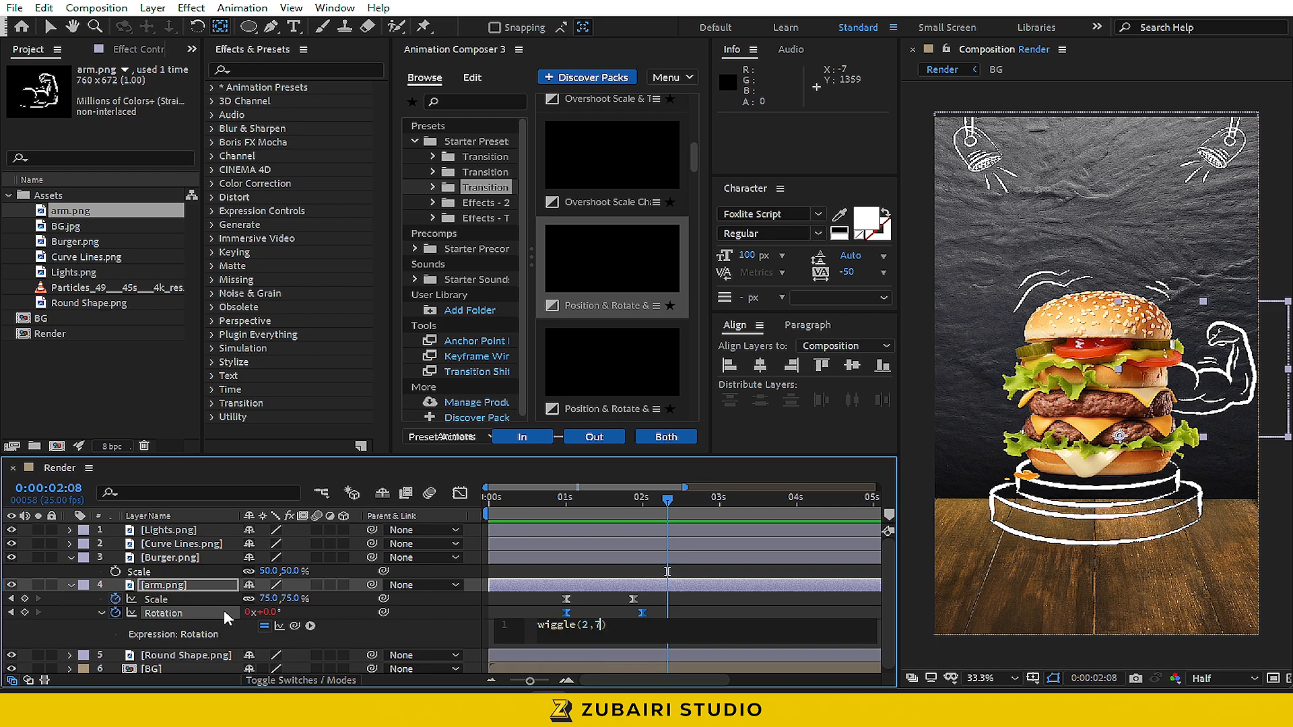
left_click(223, 609)
left_click(496, 500)
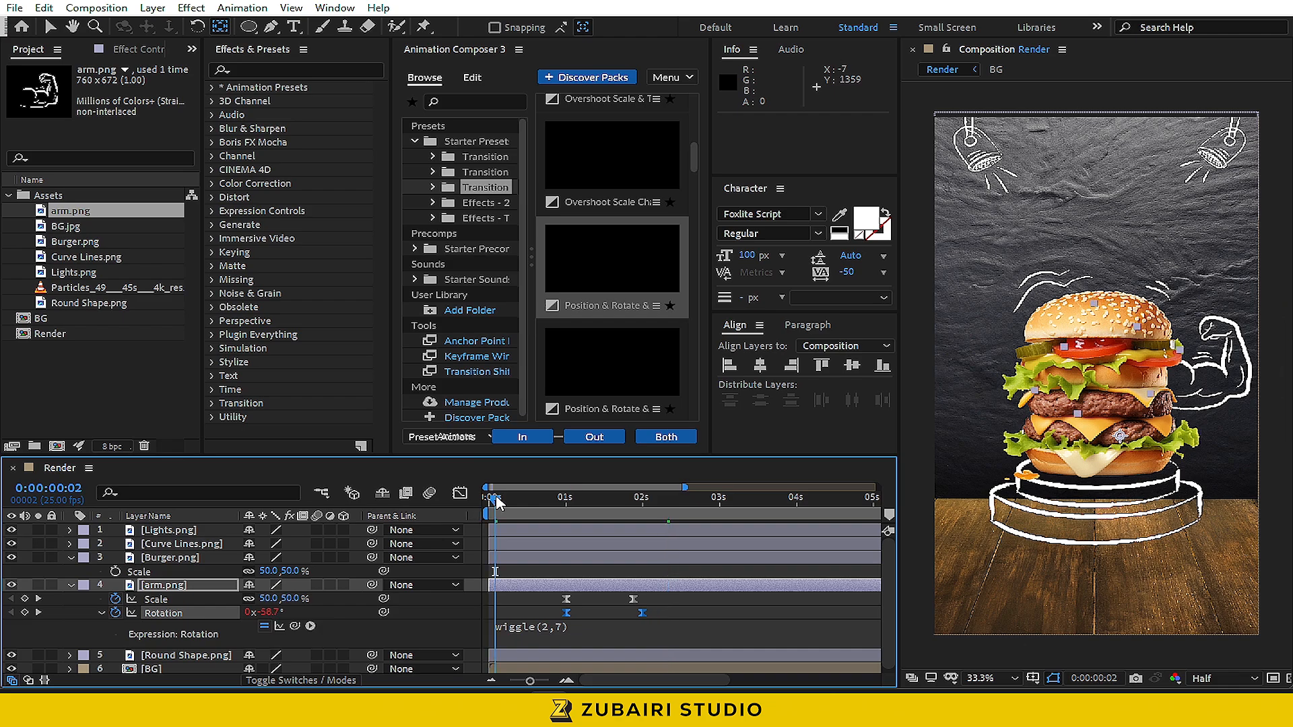
key("space")
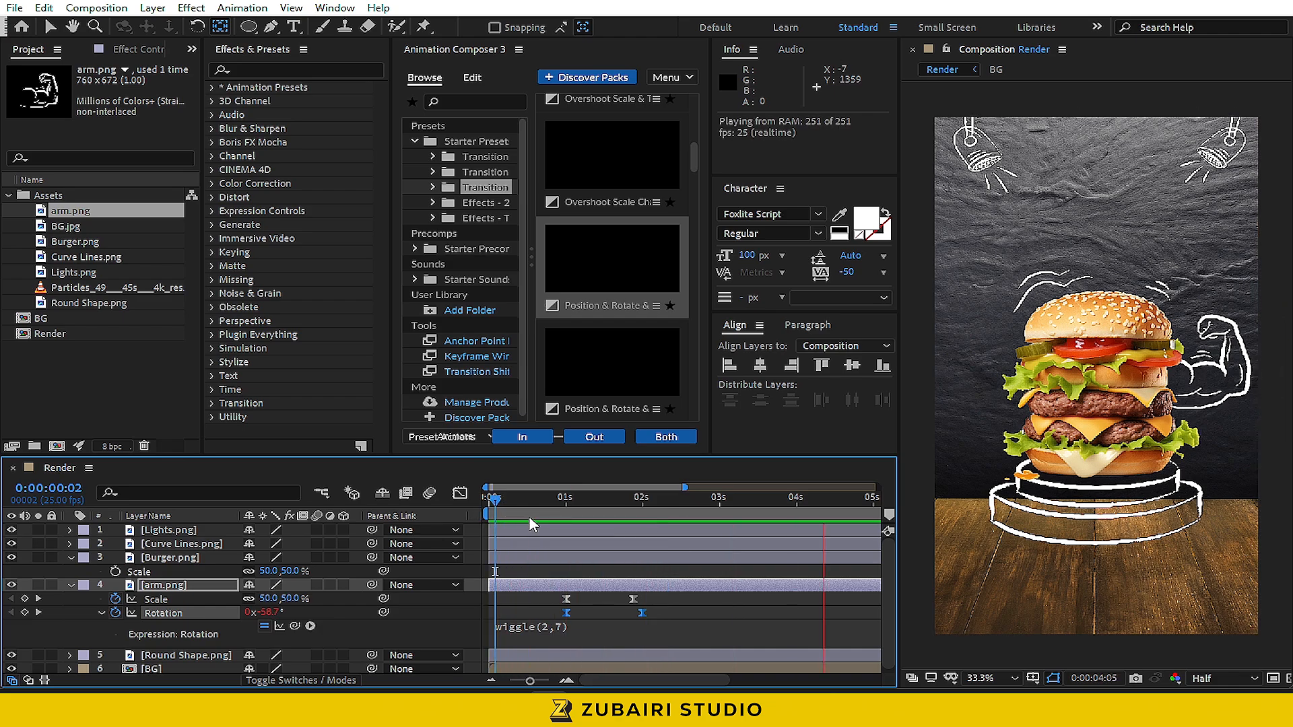
key("space")
Pre-compose the arm.png layer as Arm01, moving all attributes into the new composition
key("u")
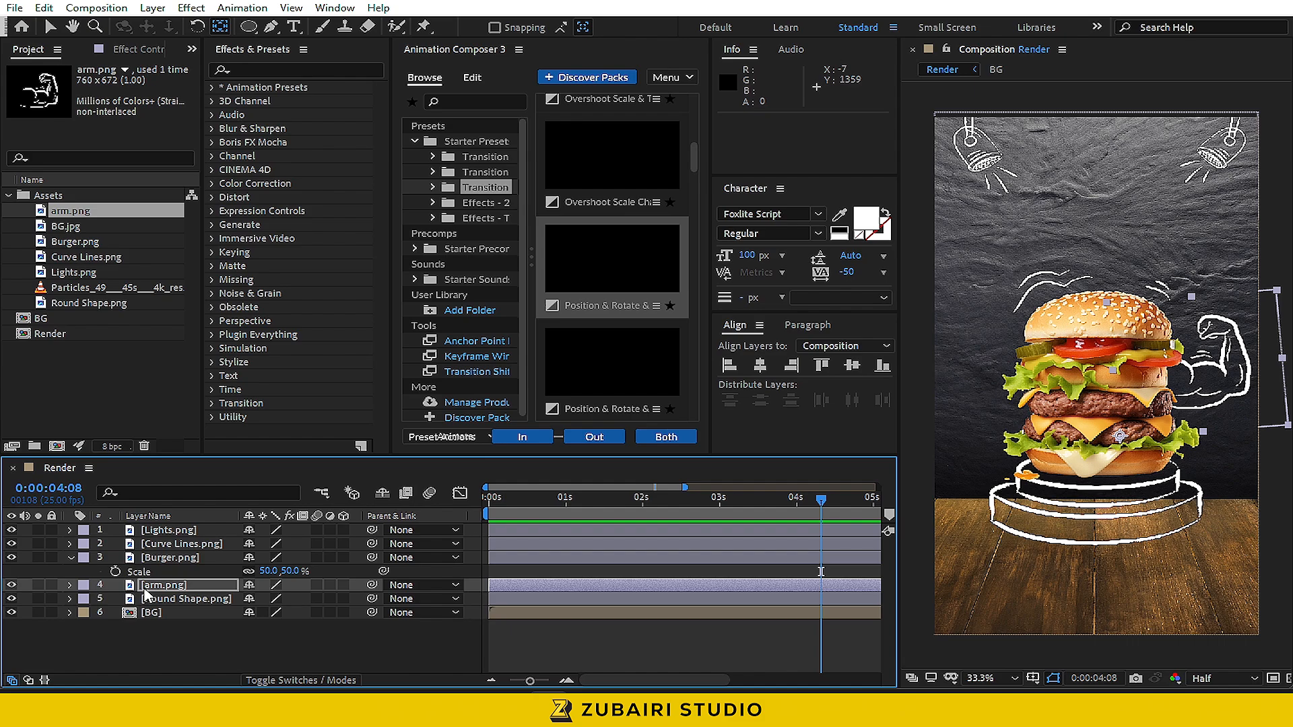
key("ctrl+shift+c")
type("A")
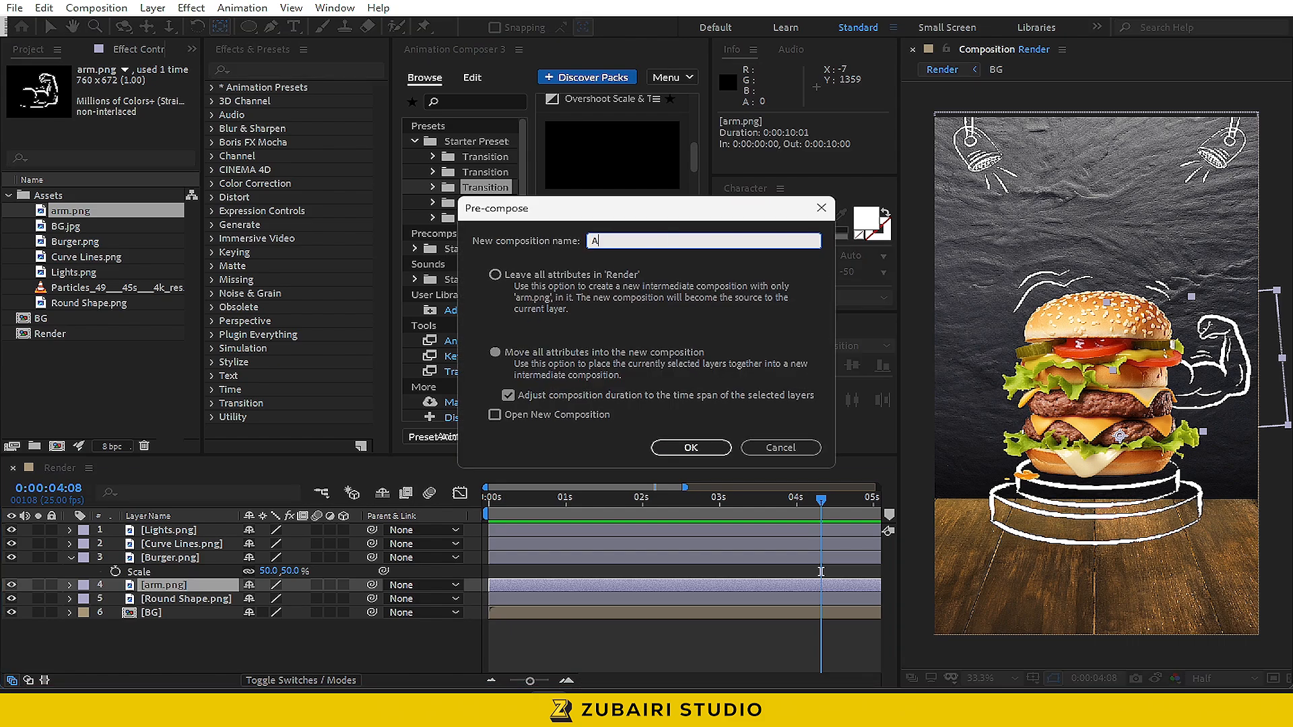
type("rm01")
key("Return")
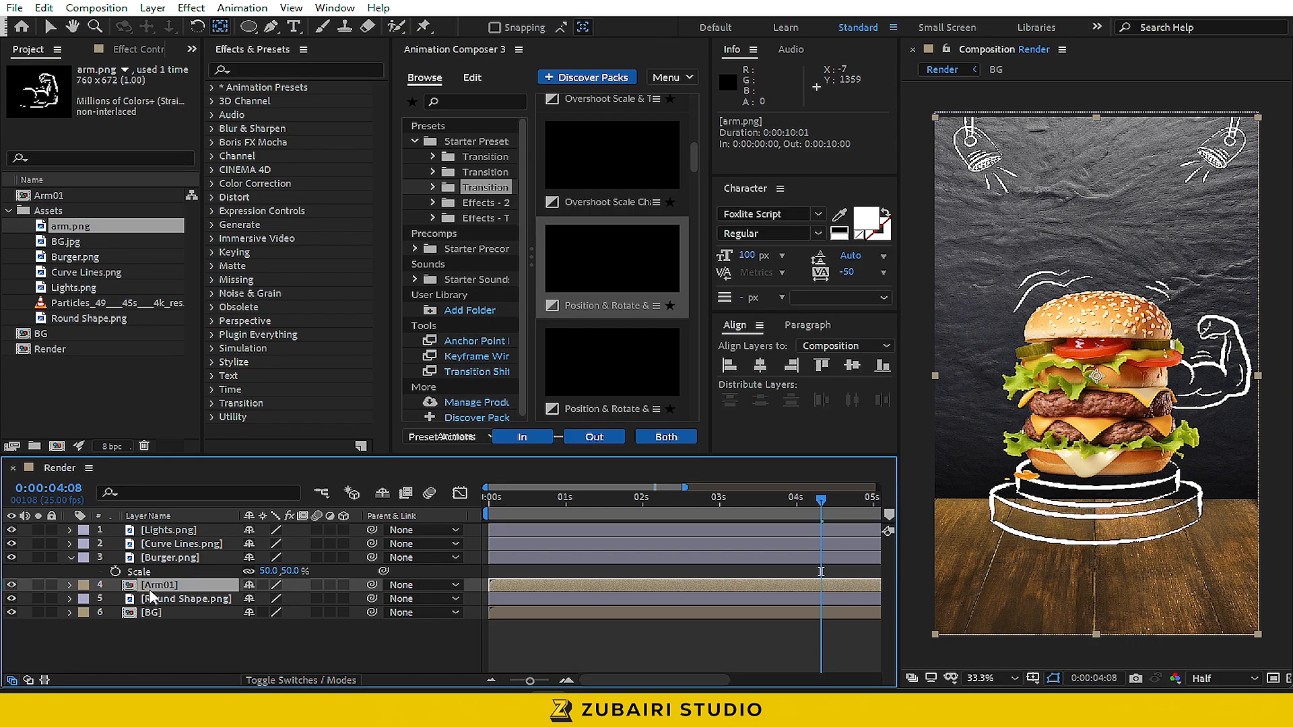
Duplicate the Arm01 composition in the project and place the copy directly above the Arm01 layer in the Render composition
left_click(67, 199)
key("ctrl+d")
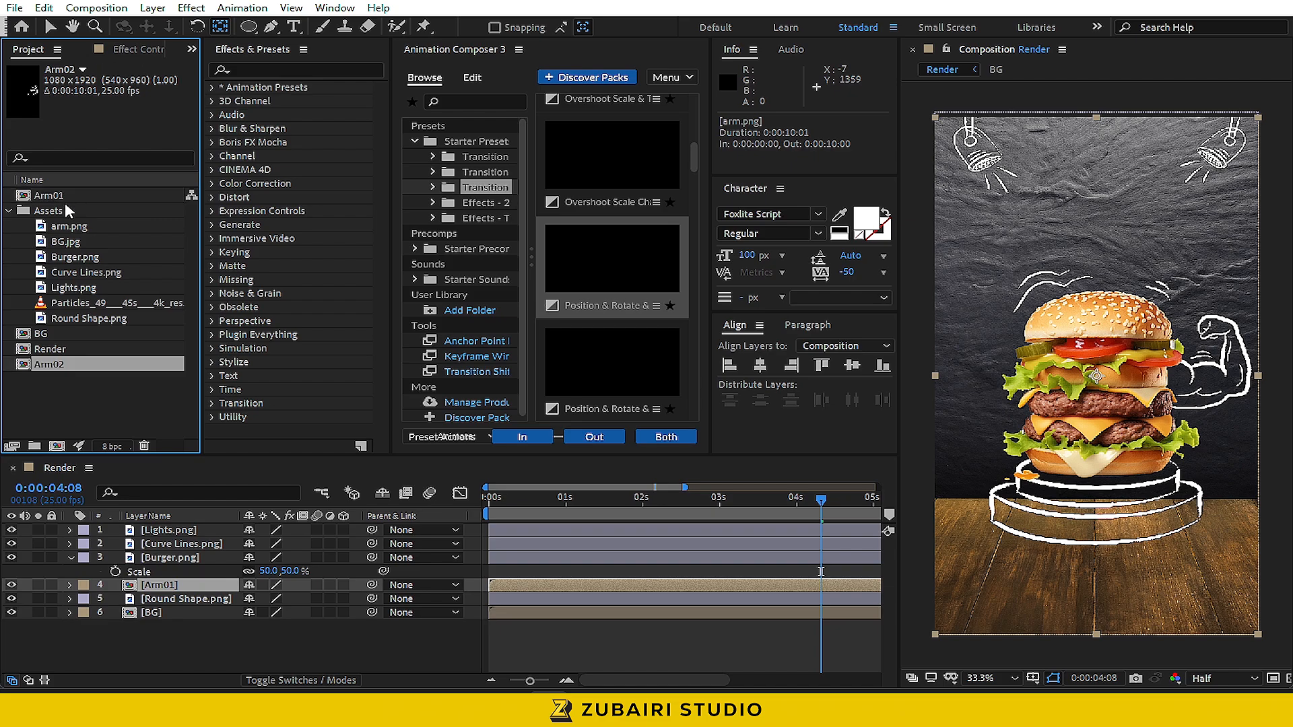
left_click_drag(68, 211, 183, 580)
Flip the Arm02 layer horizontally so a mirrored arm sits on the burger's other side, and preview from the start
right_click(217, 583)
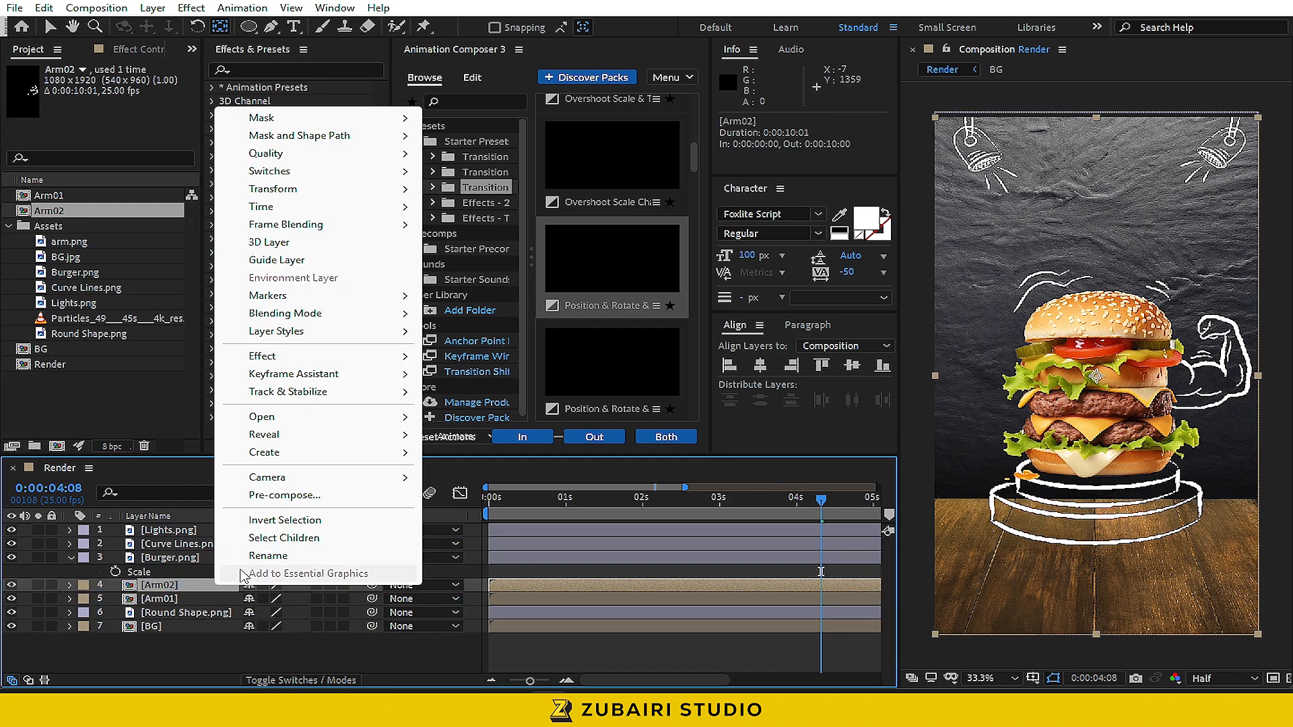
mouse_move(347, 191)
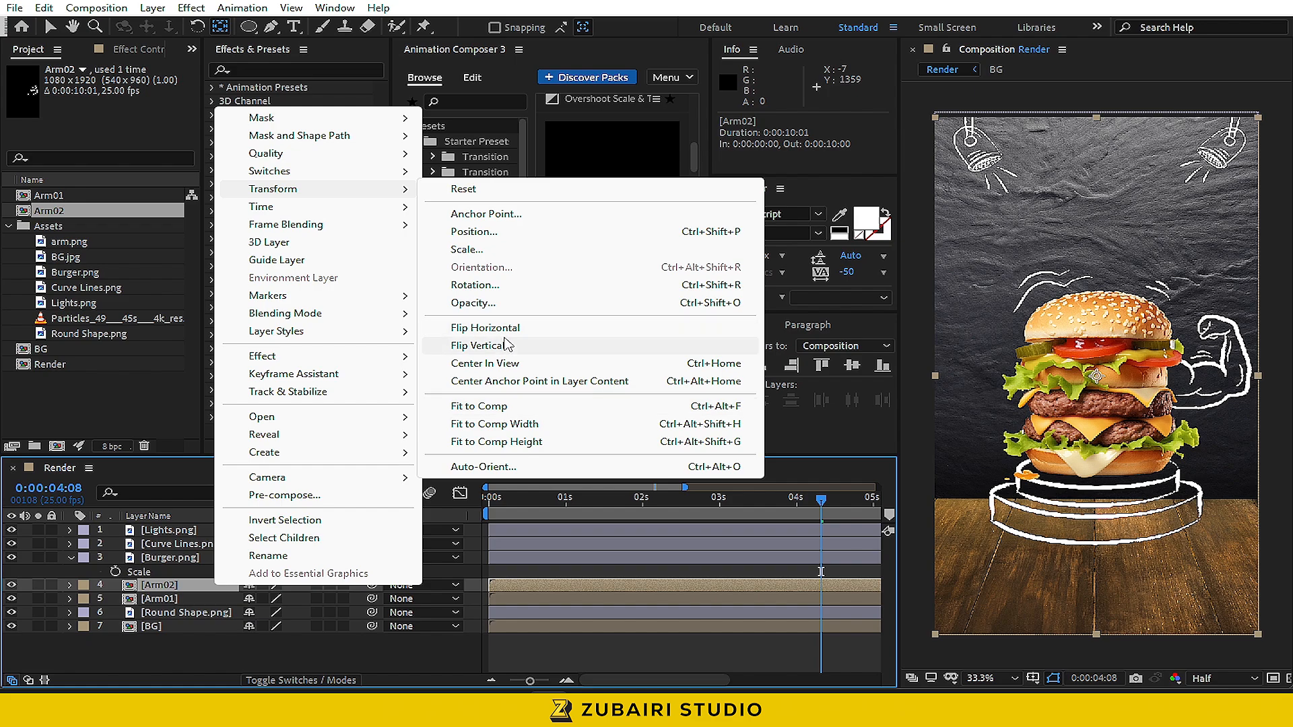
left_click(504, 329)
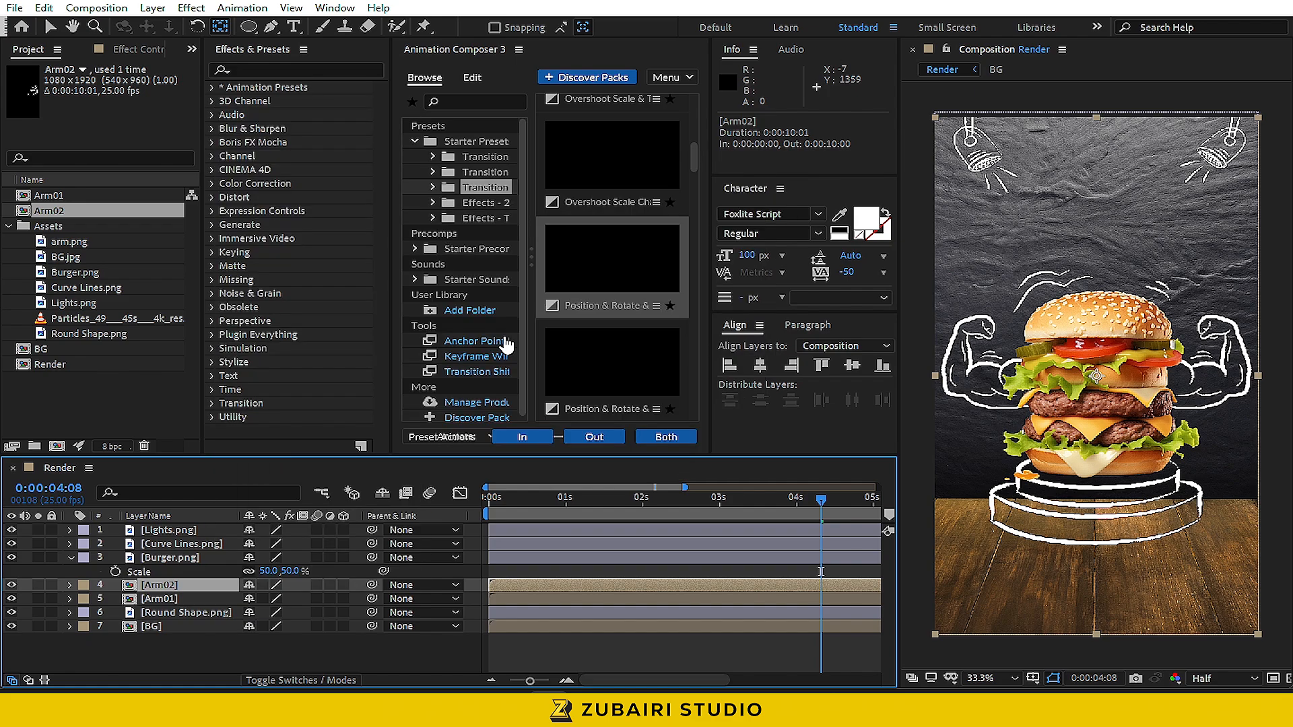
left_click(289, 649)
left_click_drag(512, 504, 483, 505)
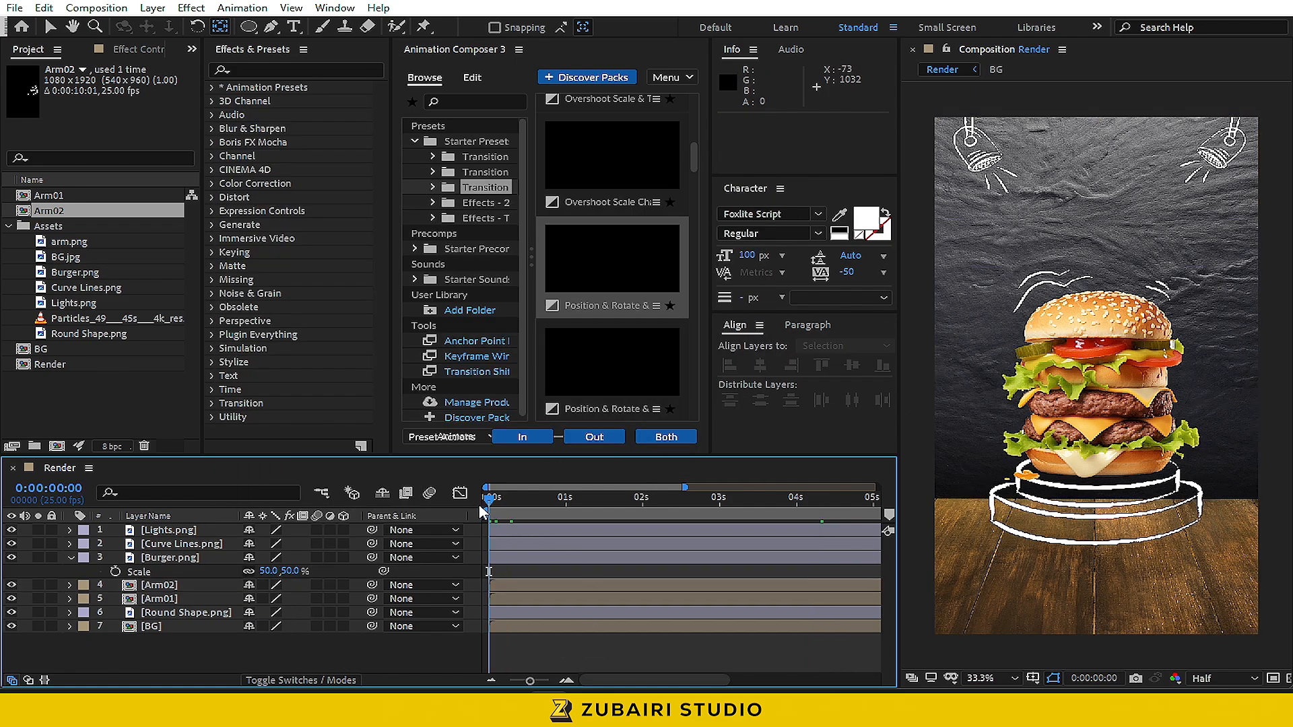
key("space")
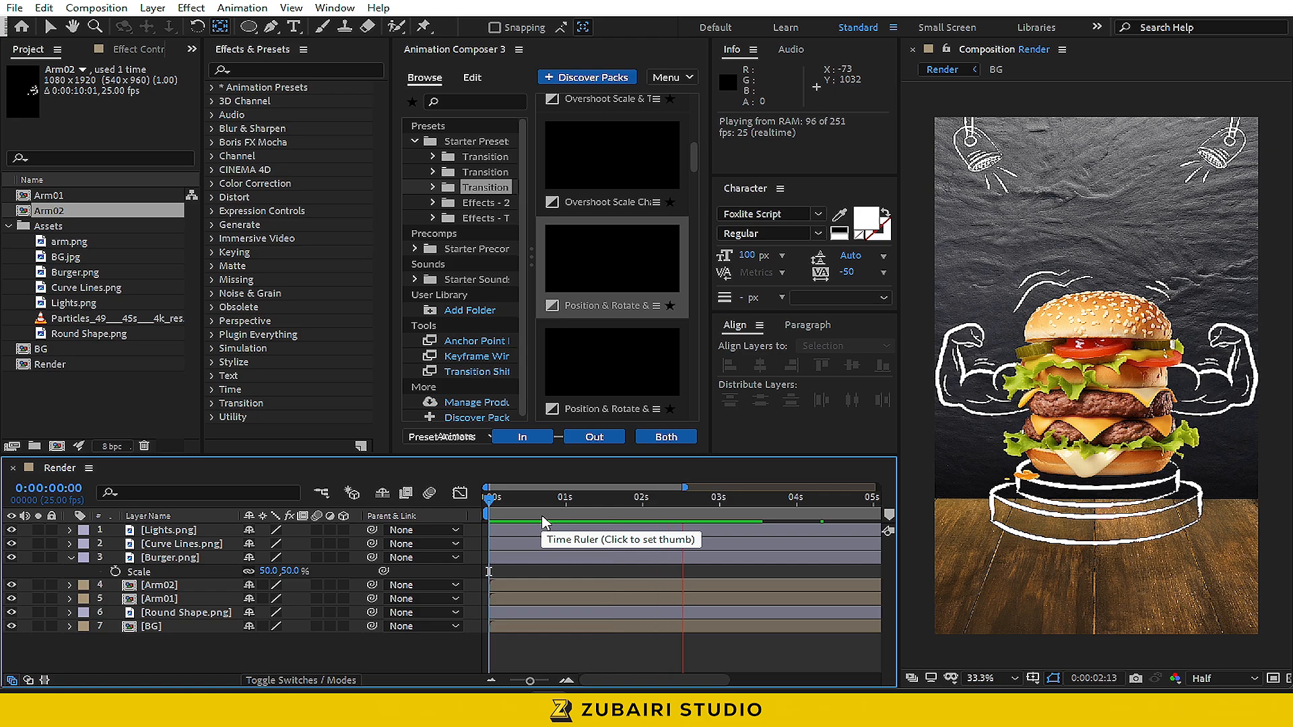
key("space")
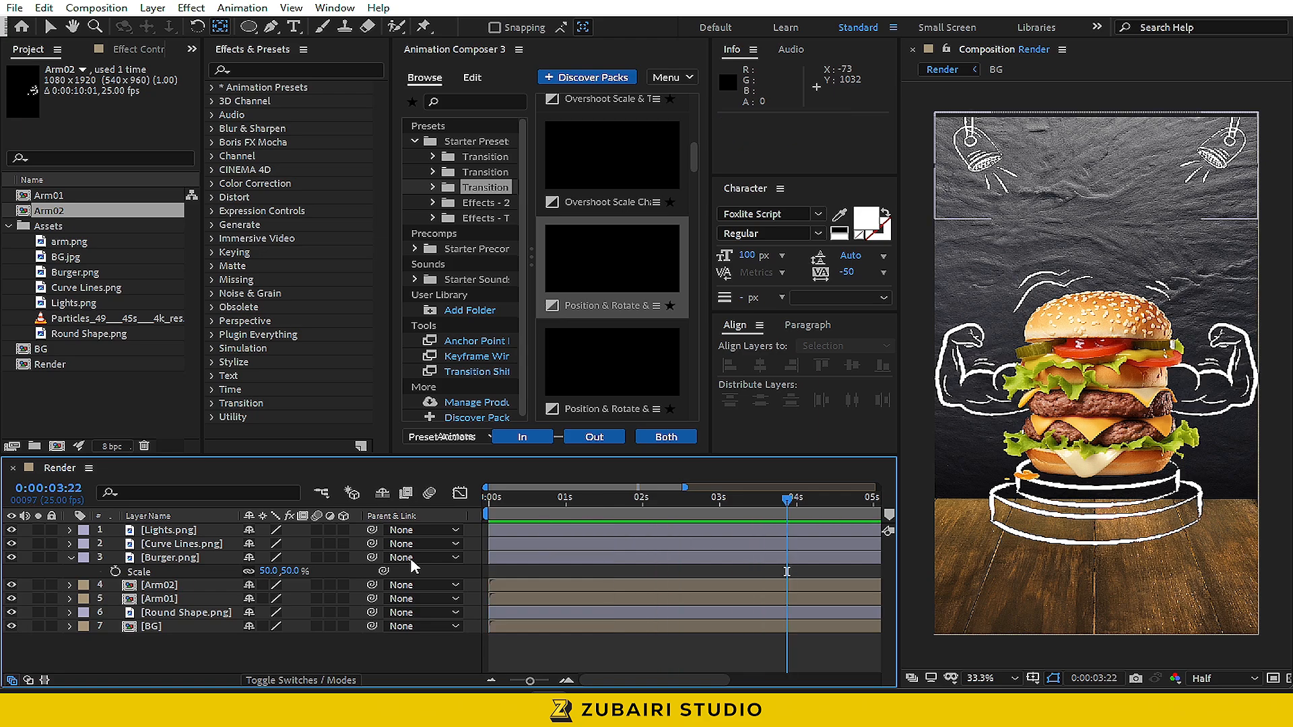
Pre-compose the Burger.png layer as Burger Image, moving all attributes into the new composition
left_click(186, 563)
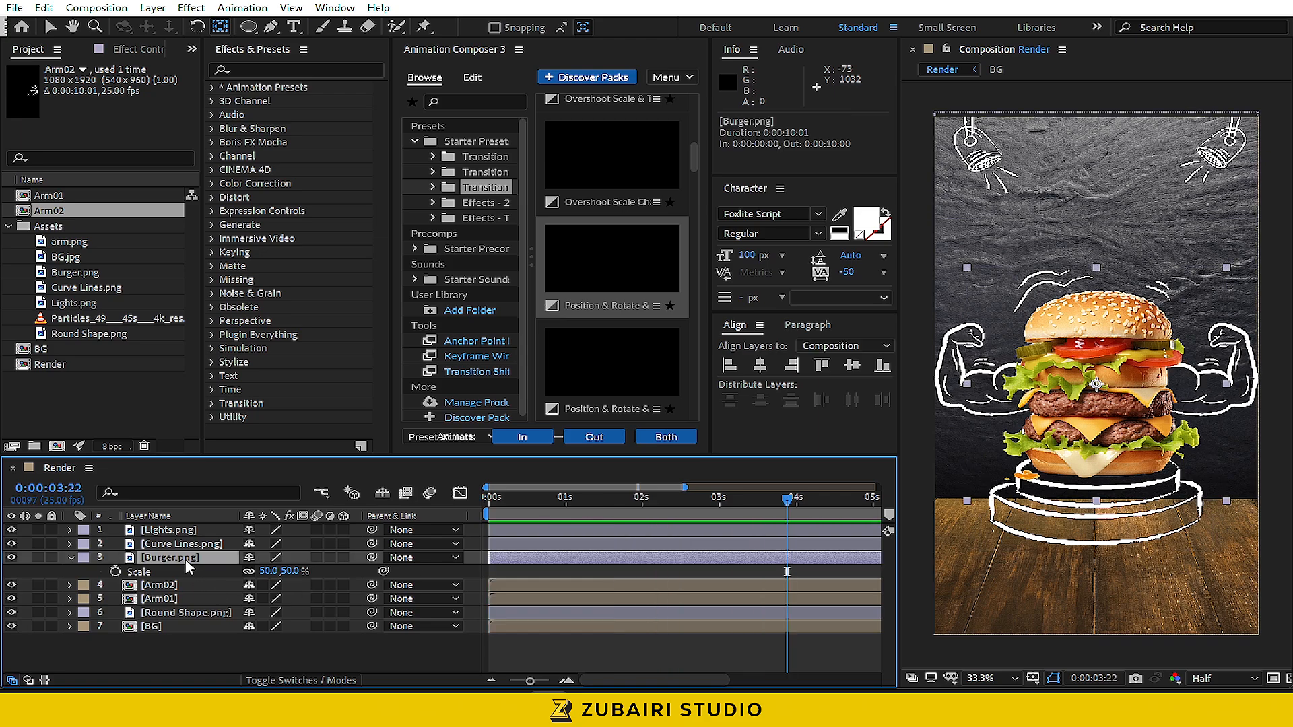
key("ctrl+shift+c")
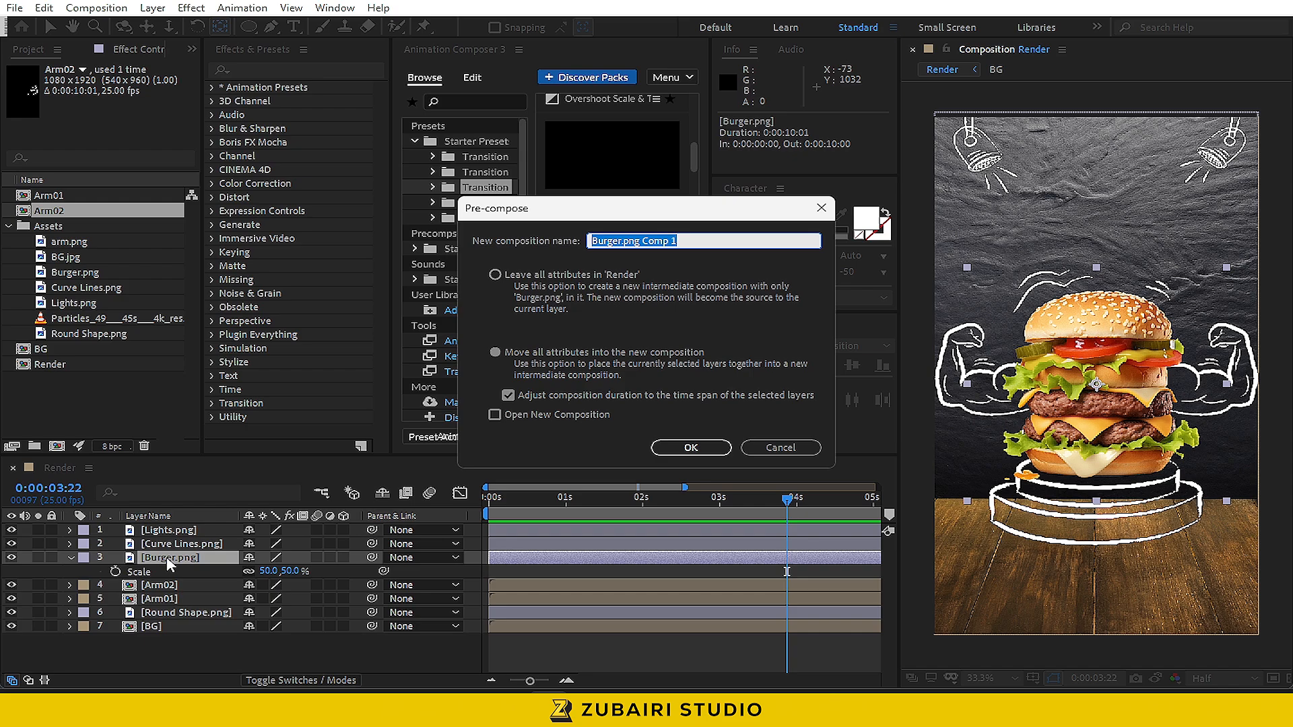
type("Burger Image")
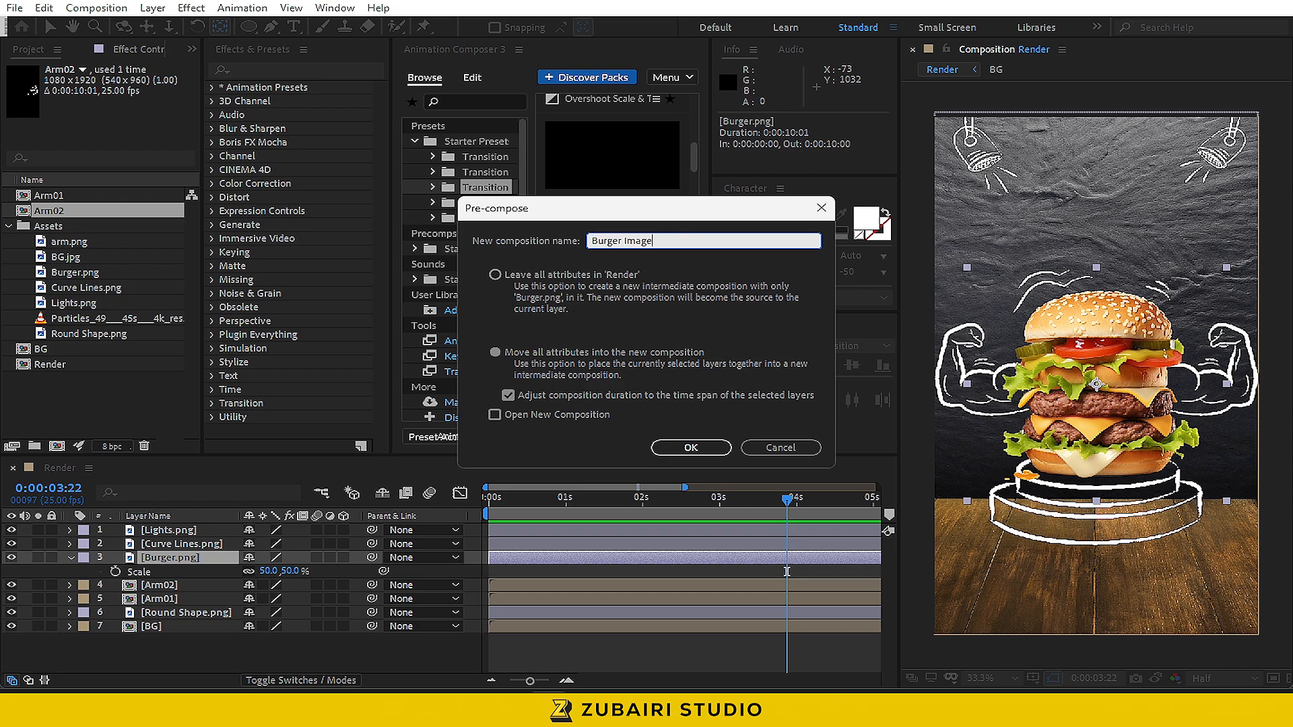
key("Return")
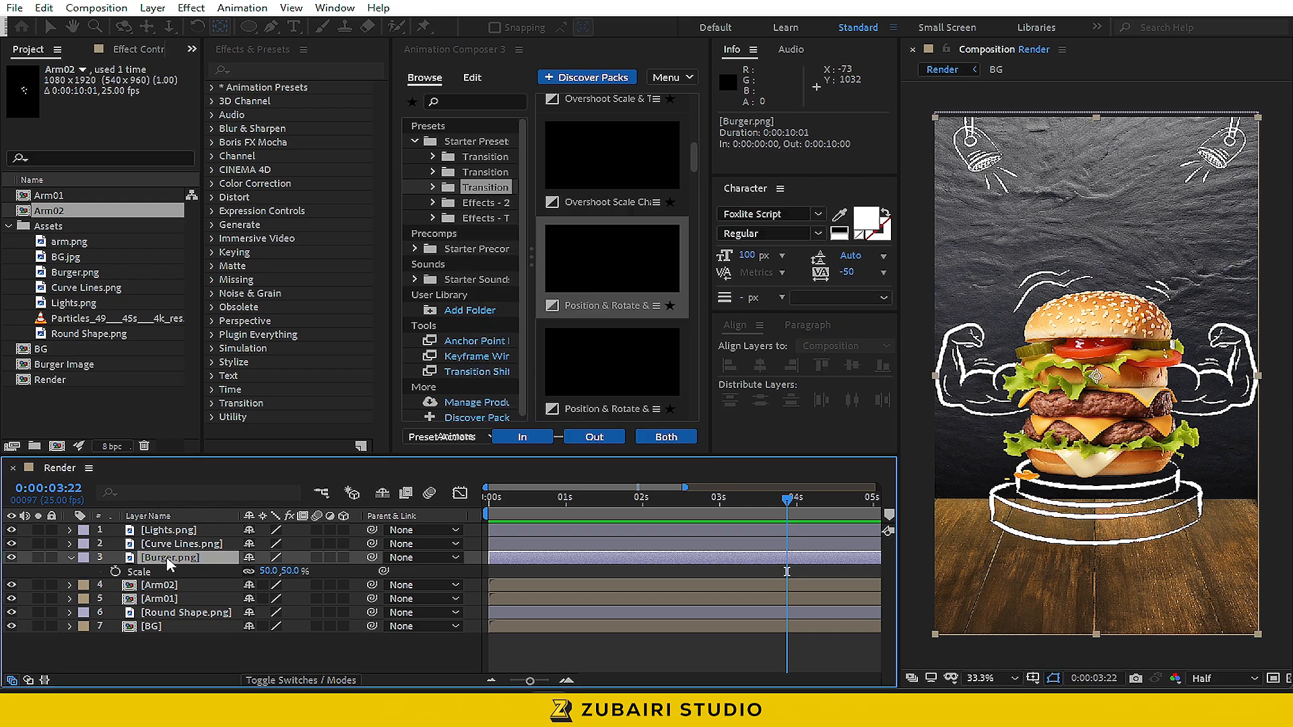
Add a new text layer reading "Today Special" to the Render composition
right_click(192, 589)
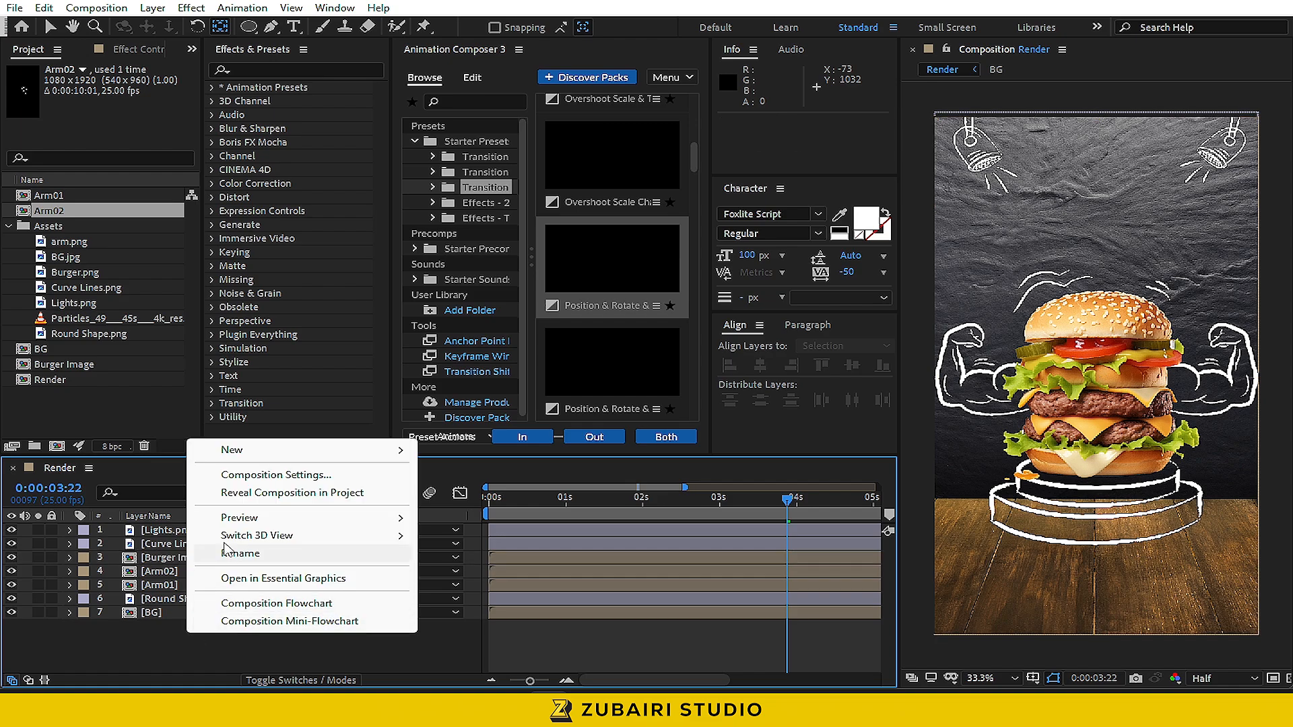
mouse_move(231, 447)
left_click(438, 475)
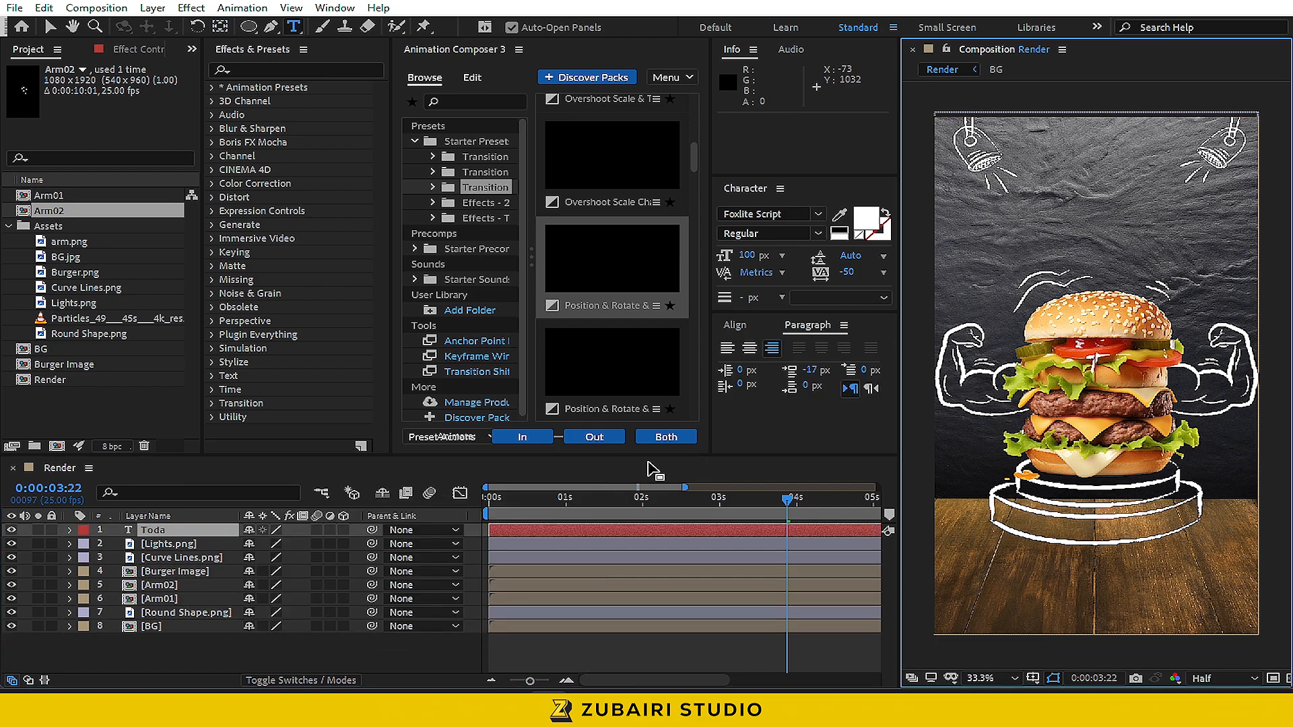
type("Today Special")
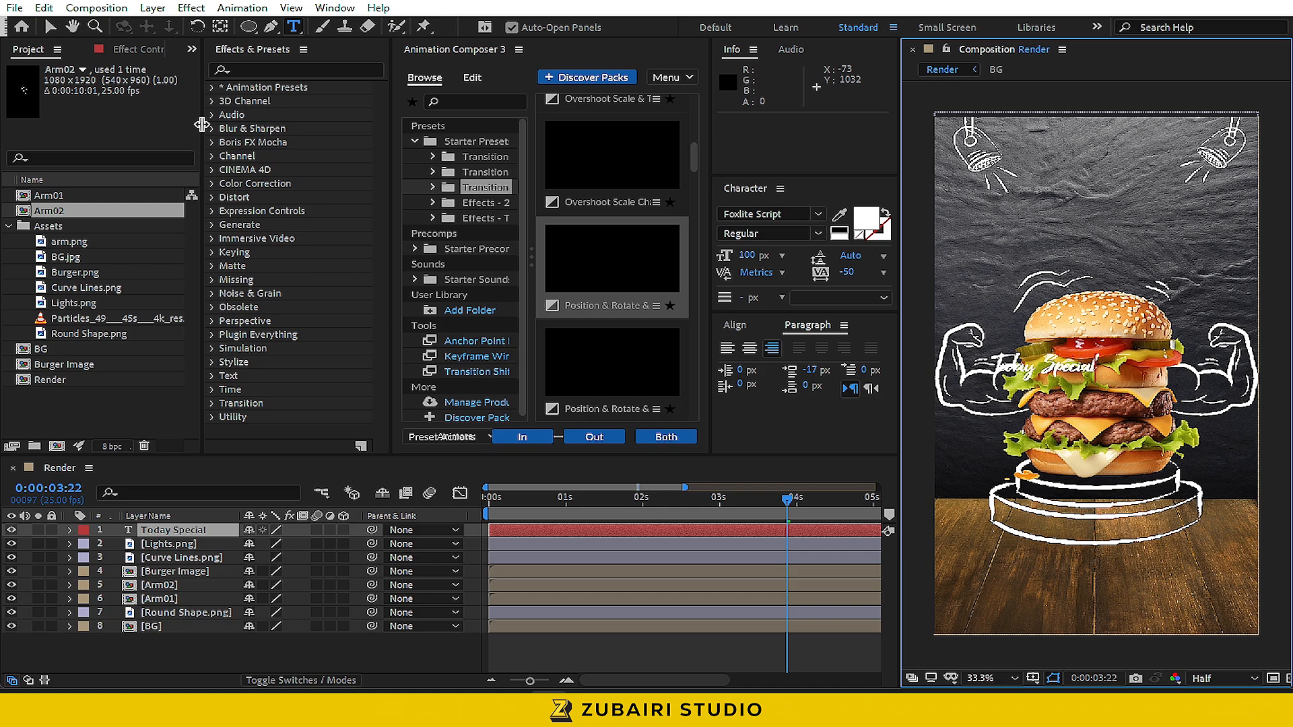
left_click(51, 26)
Set the Today Special text to Geometr415 Blk BT at 65 px and place it over the front of the round base
left_click(815, 214)
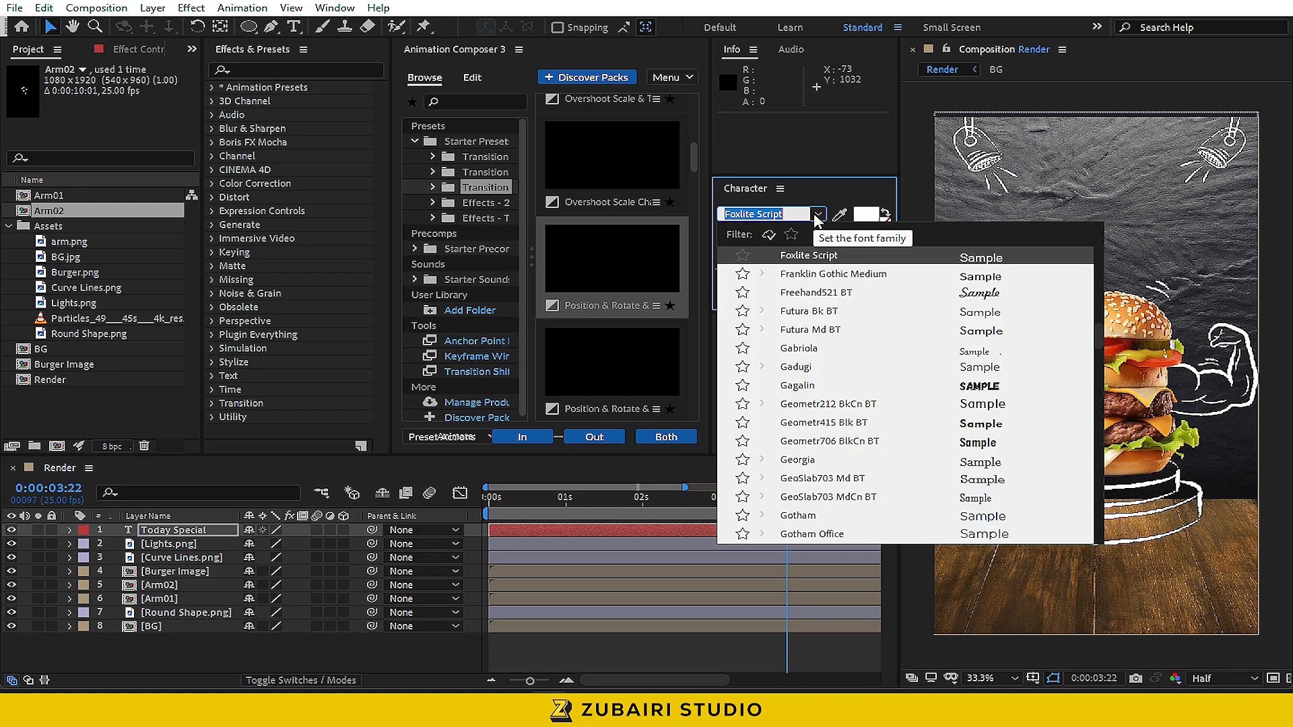
scroll(904, 386, "up", 15)
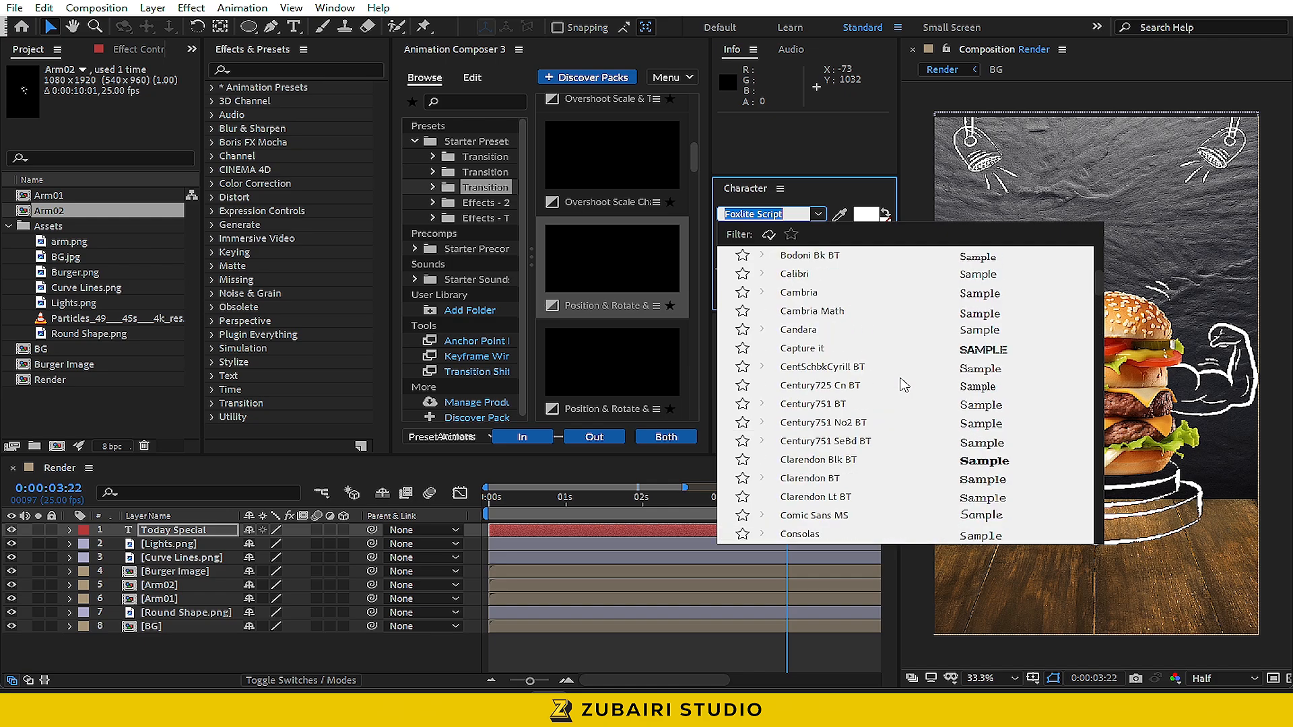
left_click(889, 258)
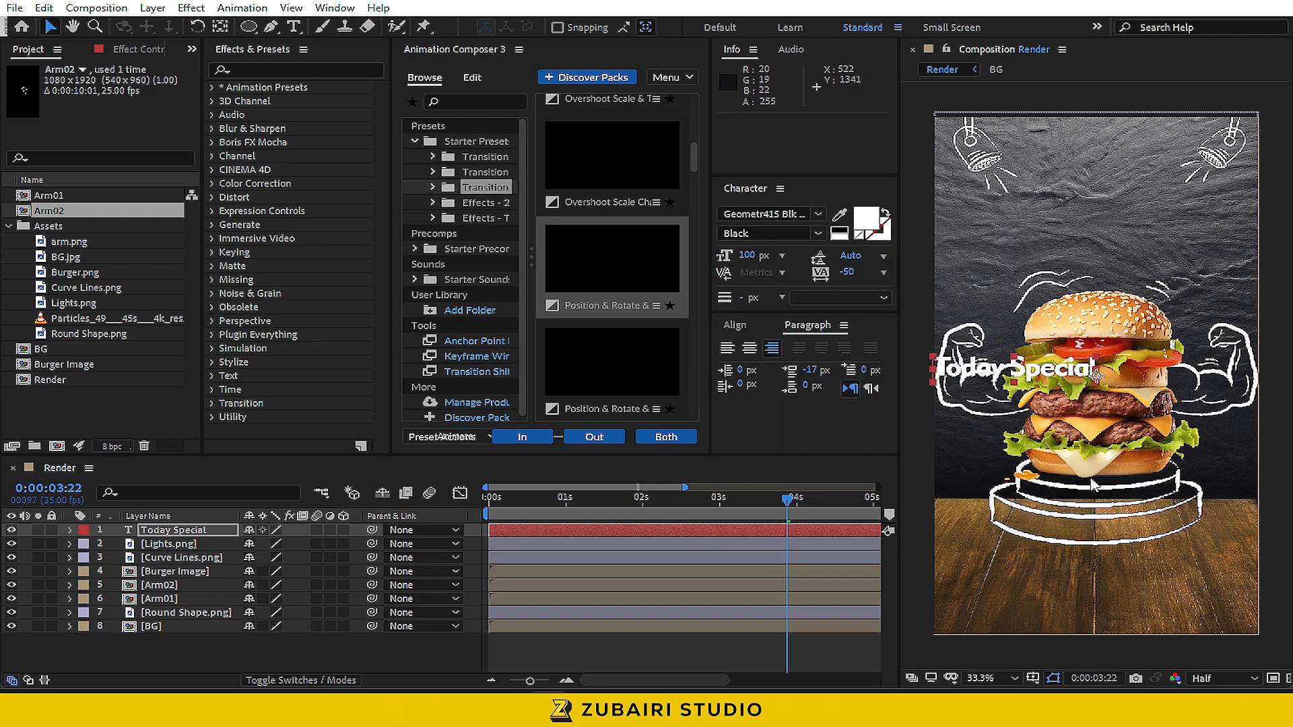
left_click_drag(1043, 357, 1137, 550)
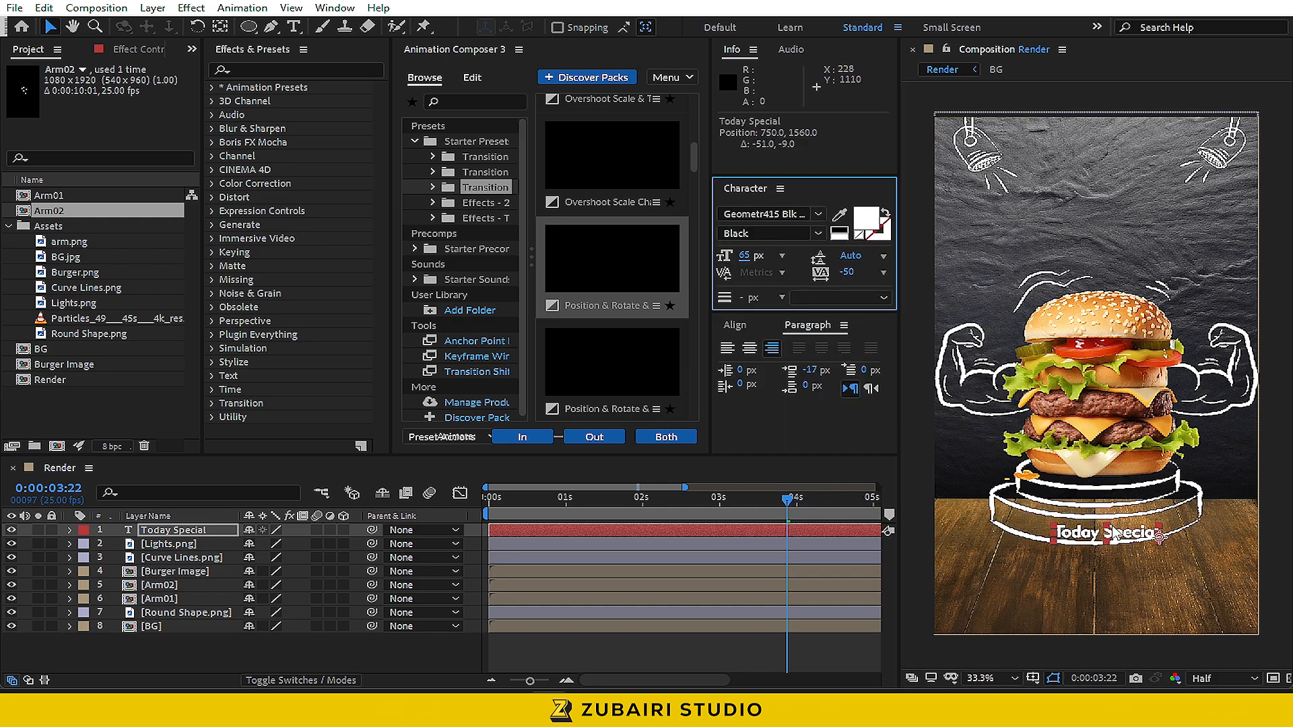
left_click_drag(1123, 534, 1114, 532)
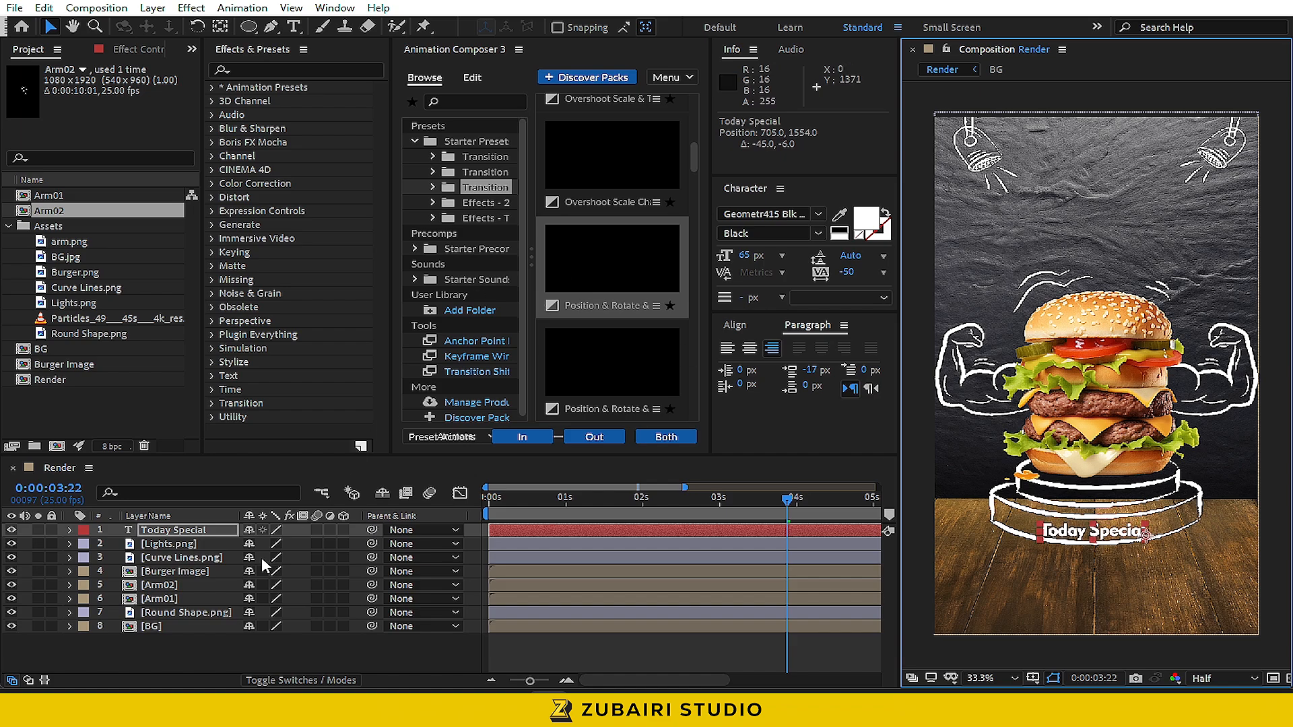
Apply the Warp effect to the Today Special text layer and centre the layer's anchor point within the text
left_click(194, 531)
key("a")
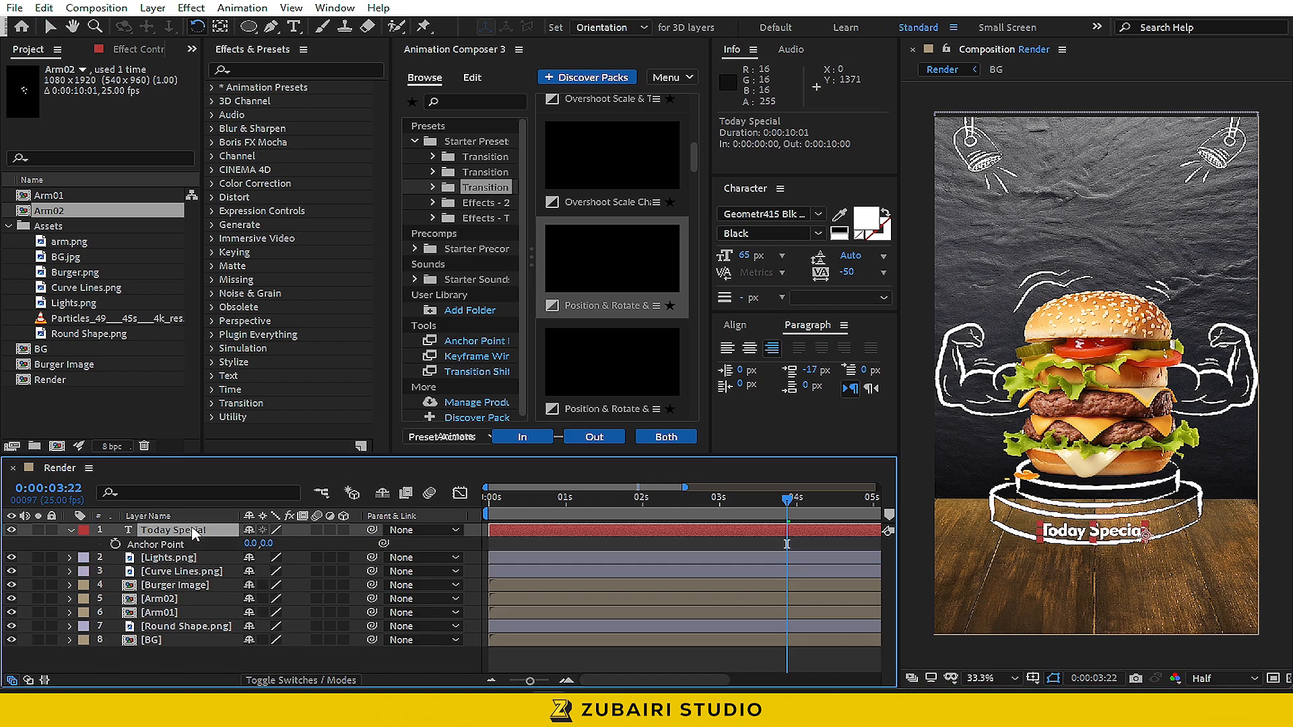
key("ctrl+space")
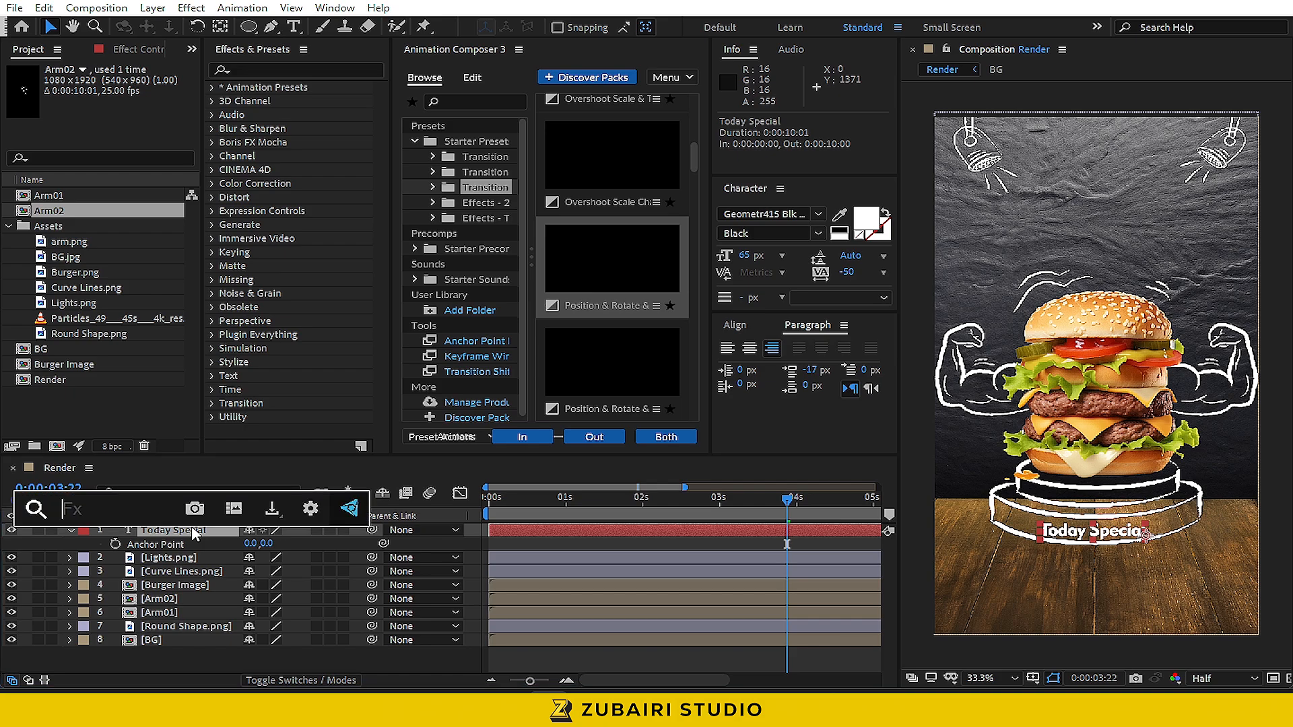
type("warp")
key("Return")
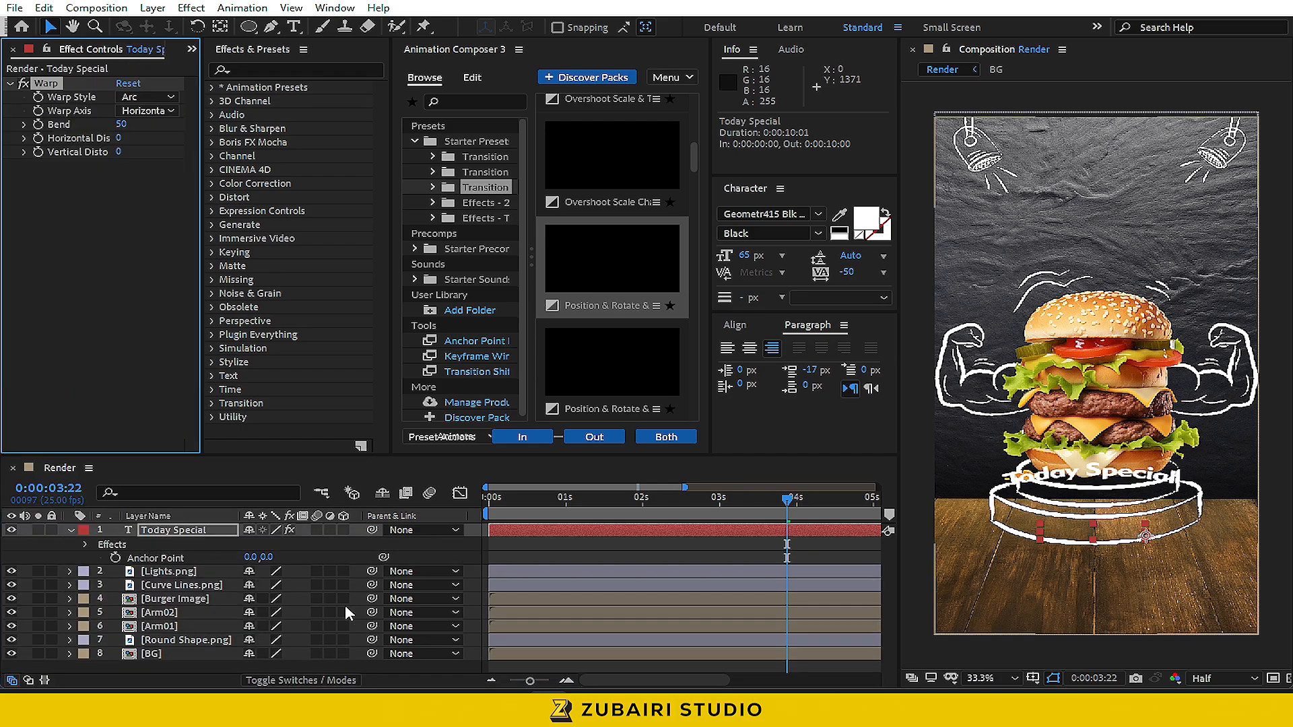
key("ctrl+alt+Home")
Set the Warp effect's Bend to -24 and its Warp Style to Arch
left_click(121, 125)
type("-24")
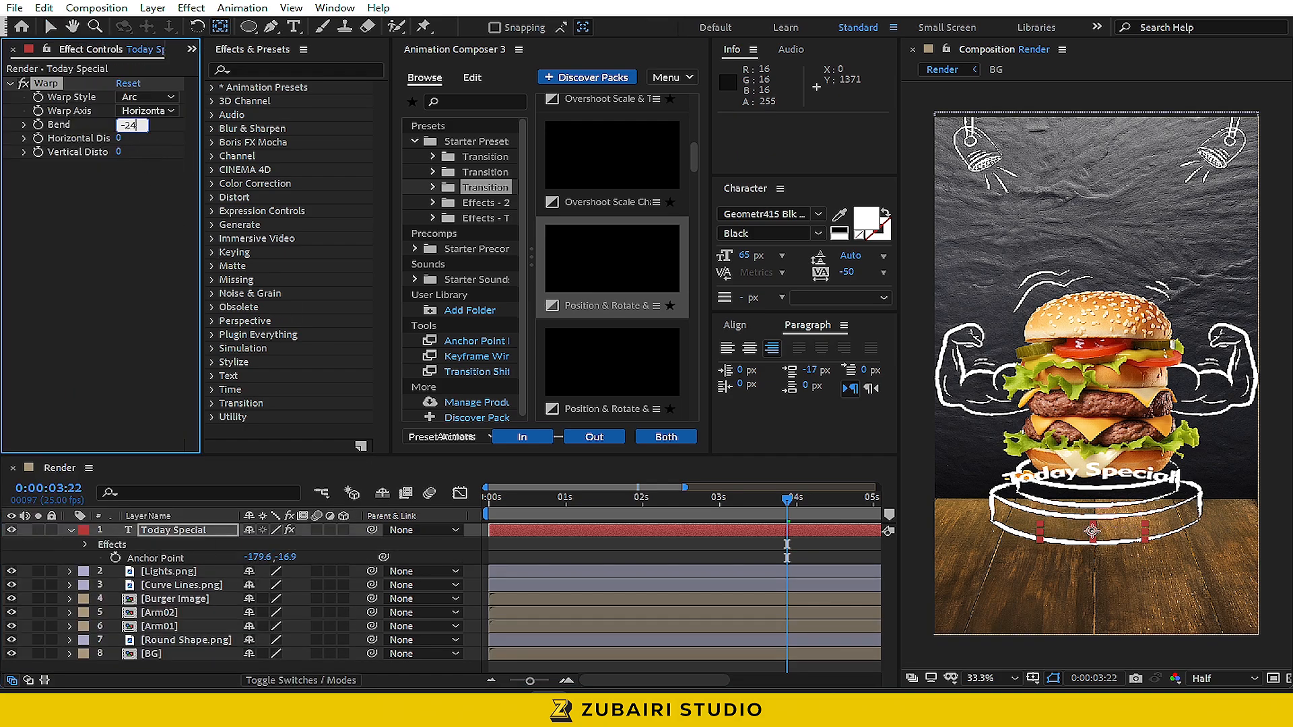
key("Return")
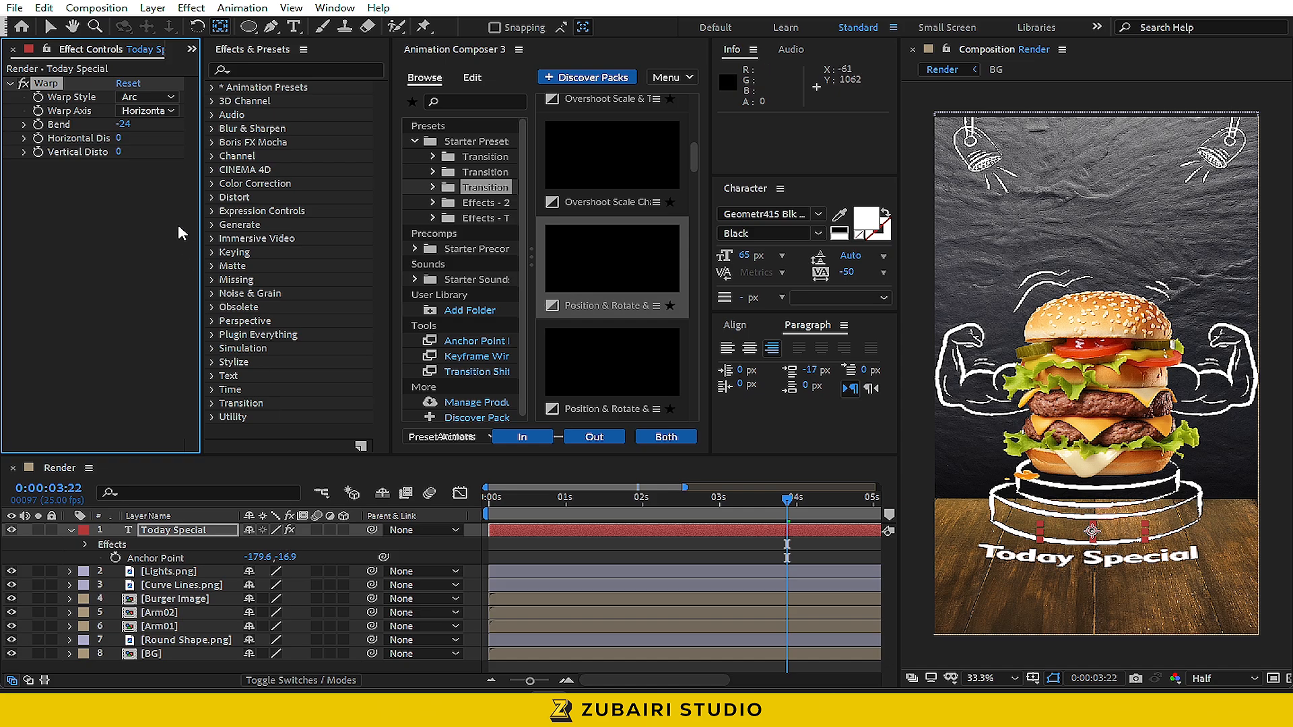
left_click(143, 102)
left_click(172, 165)
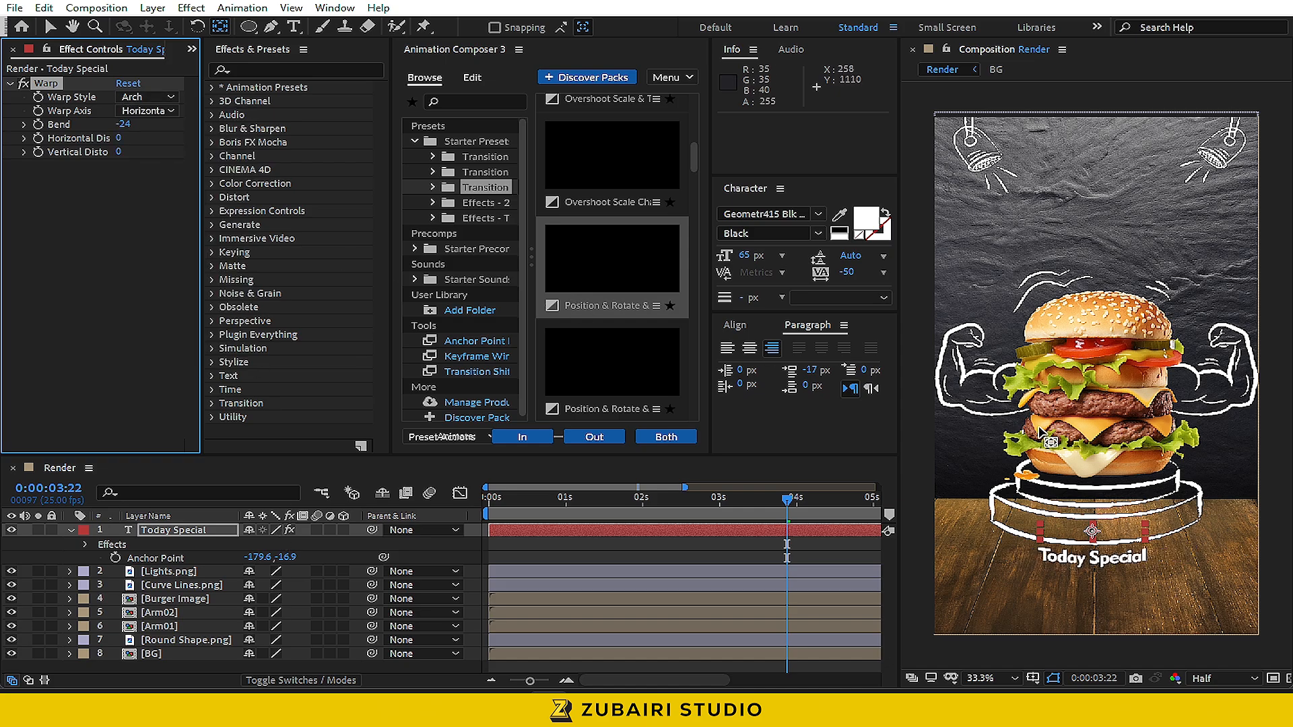
Move the warped Today Special text up so it sits inside the front band of the round base
left_click(50, 27)
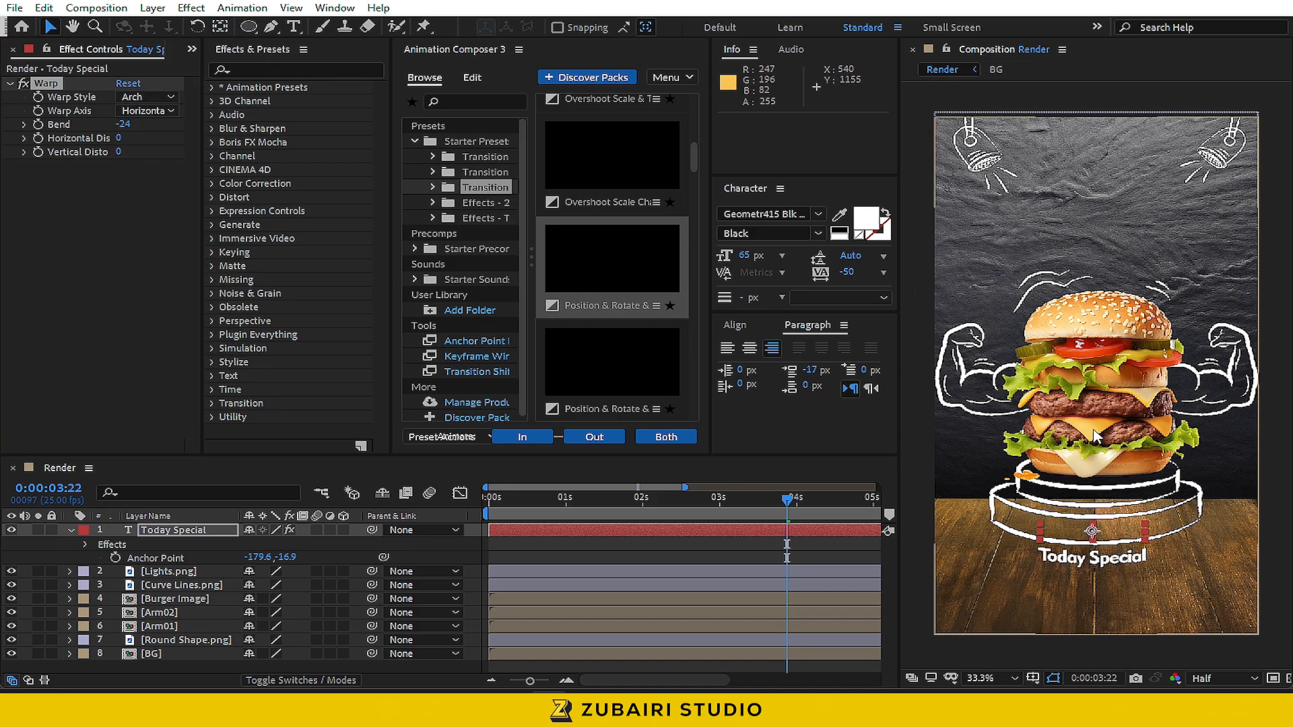
left_click(1110, 532)
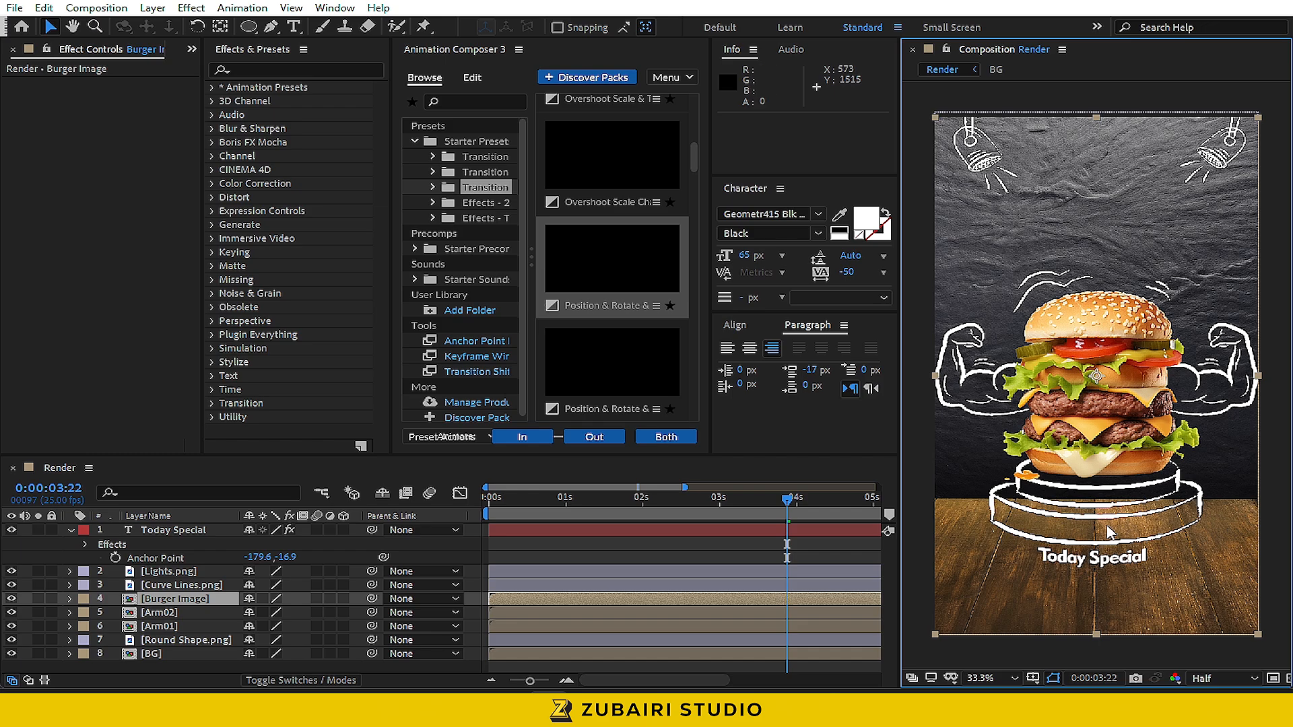
key("ctrl+z")
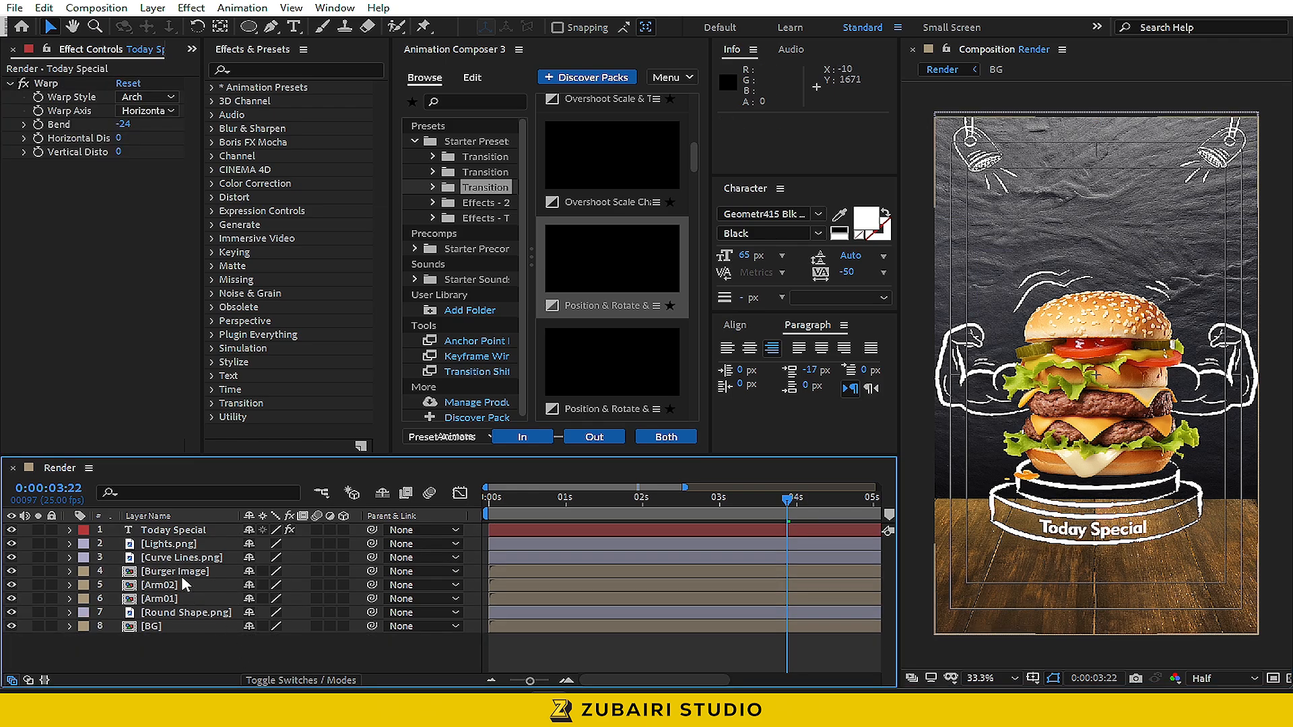
Pre-compose the Today Special text layer as Shape Text
left_click(168, 532)
key("ctrl+shift+c")
type("Shape Text")
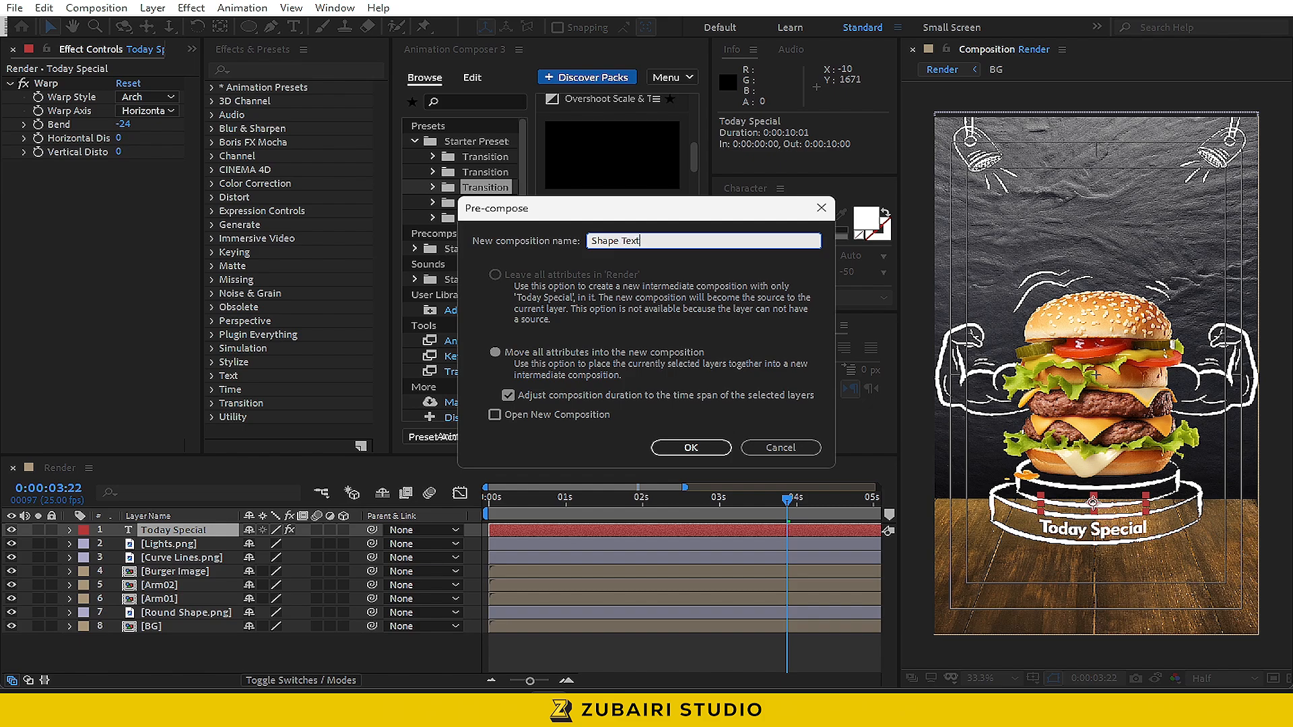
key("Return")
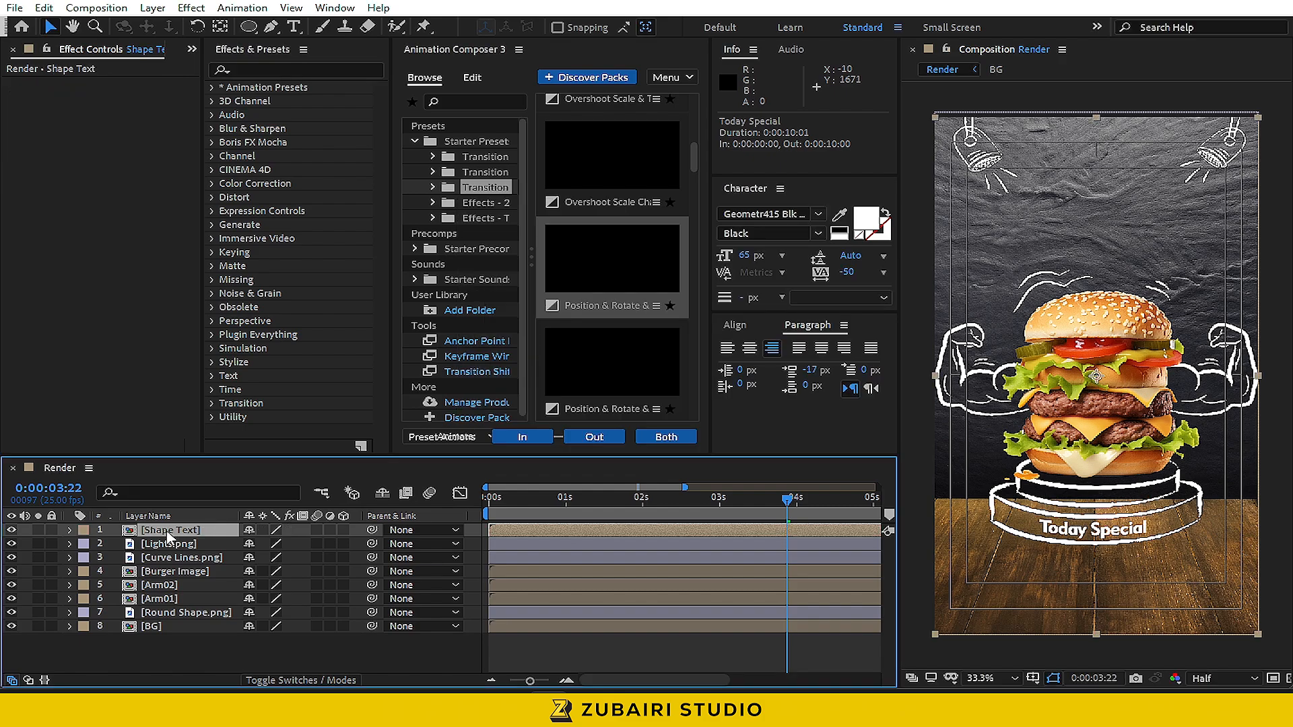
Pre-compose the Lights.png layer as Lights, moving all attributes into the new composition
left_click(188, 551)
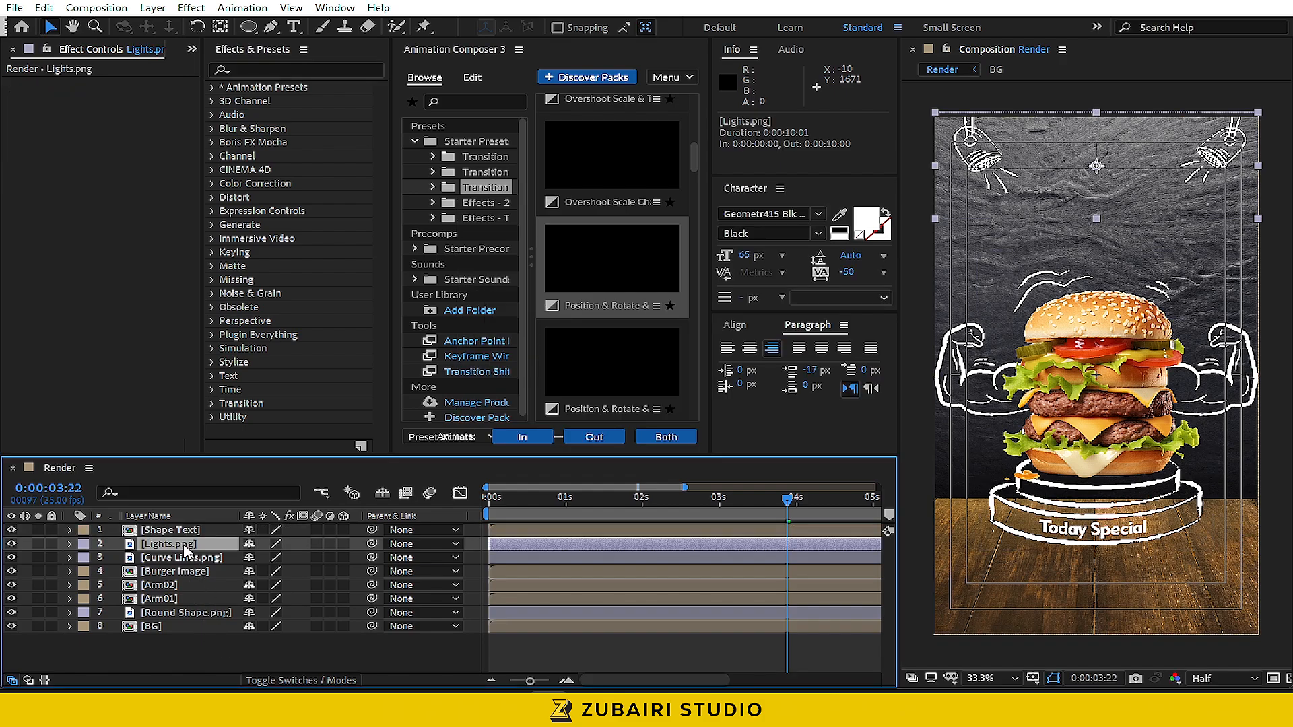
key("ctrl+shift+c")
type("Li")
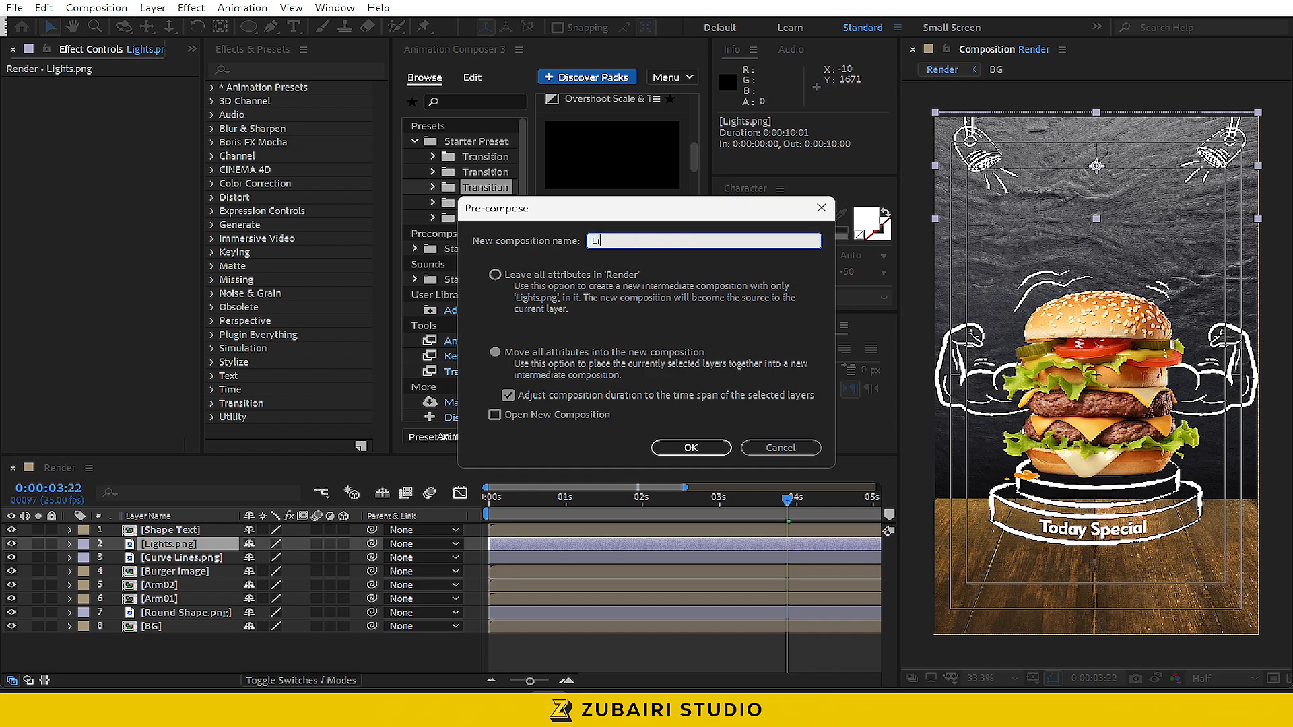
type("ghts")
key("Return")
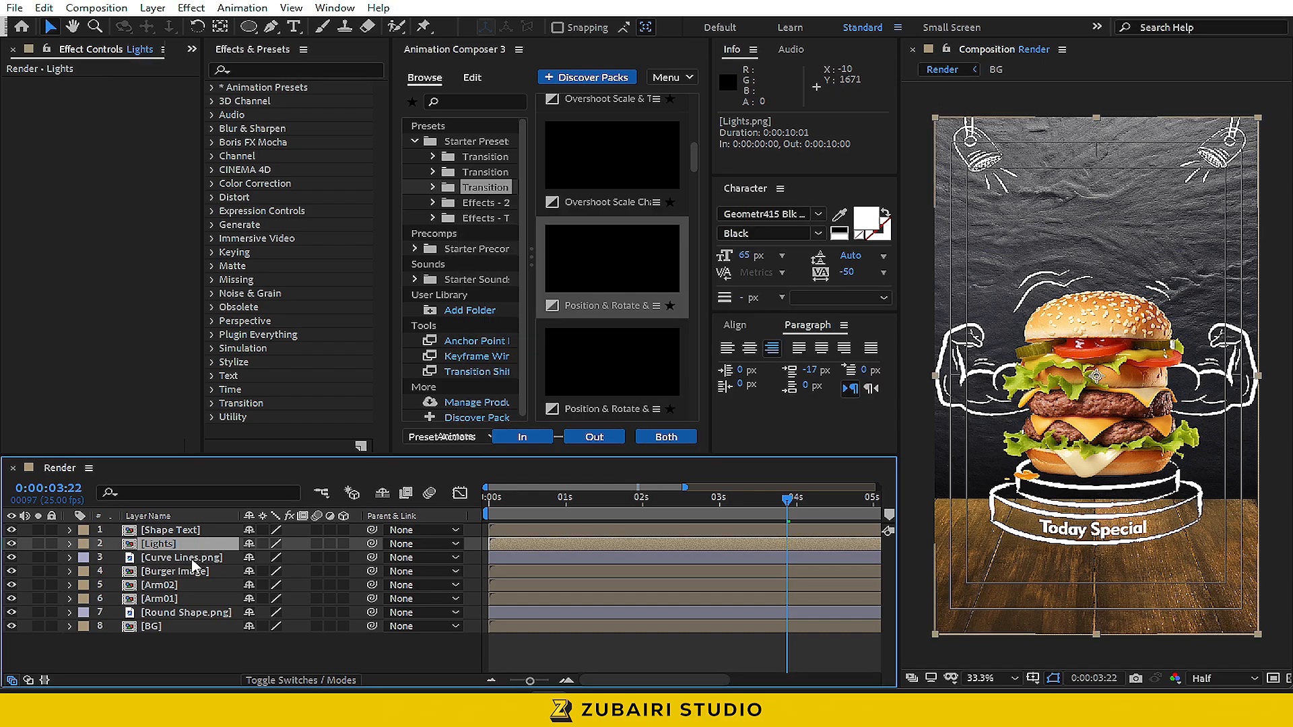
Pre-compose the Curve Lines.png layer as Lines, moving all attributes into the new composition
left_click(192, 560)
key("ctrl+shift+c")
type("Li")
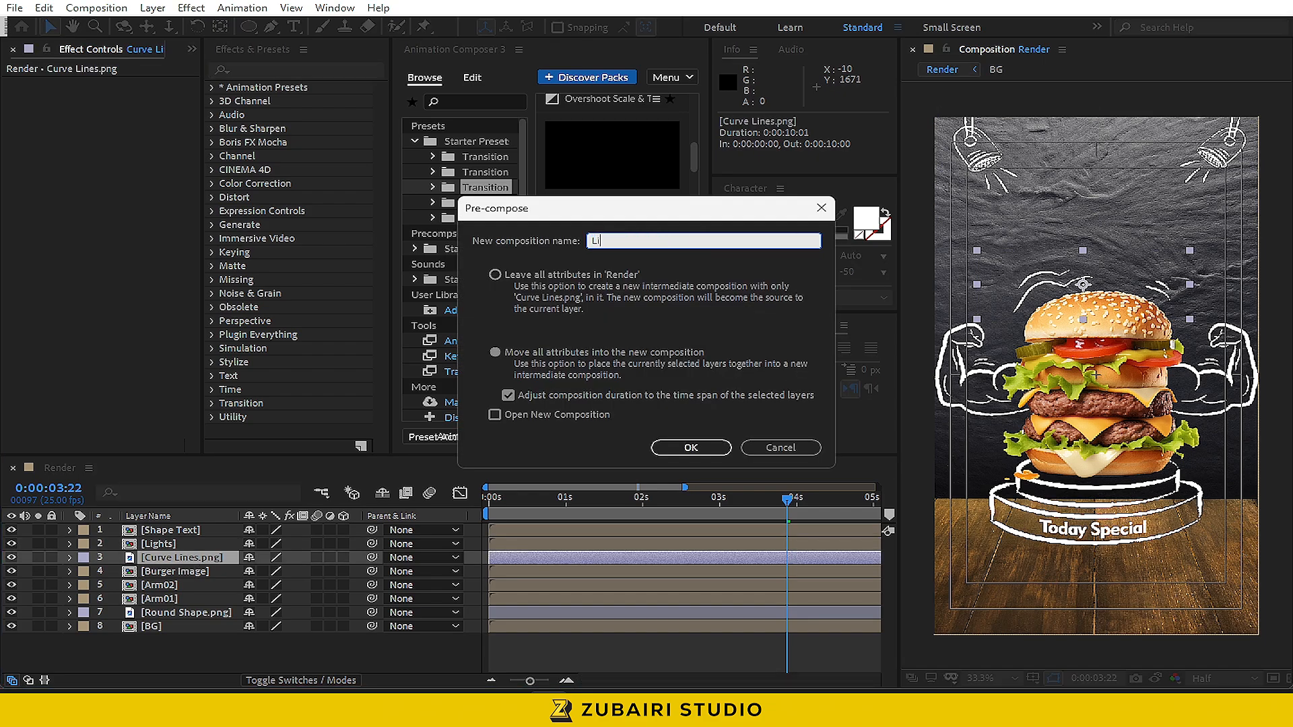
type("nes")
key("Return")
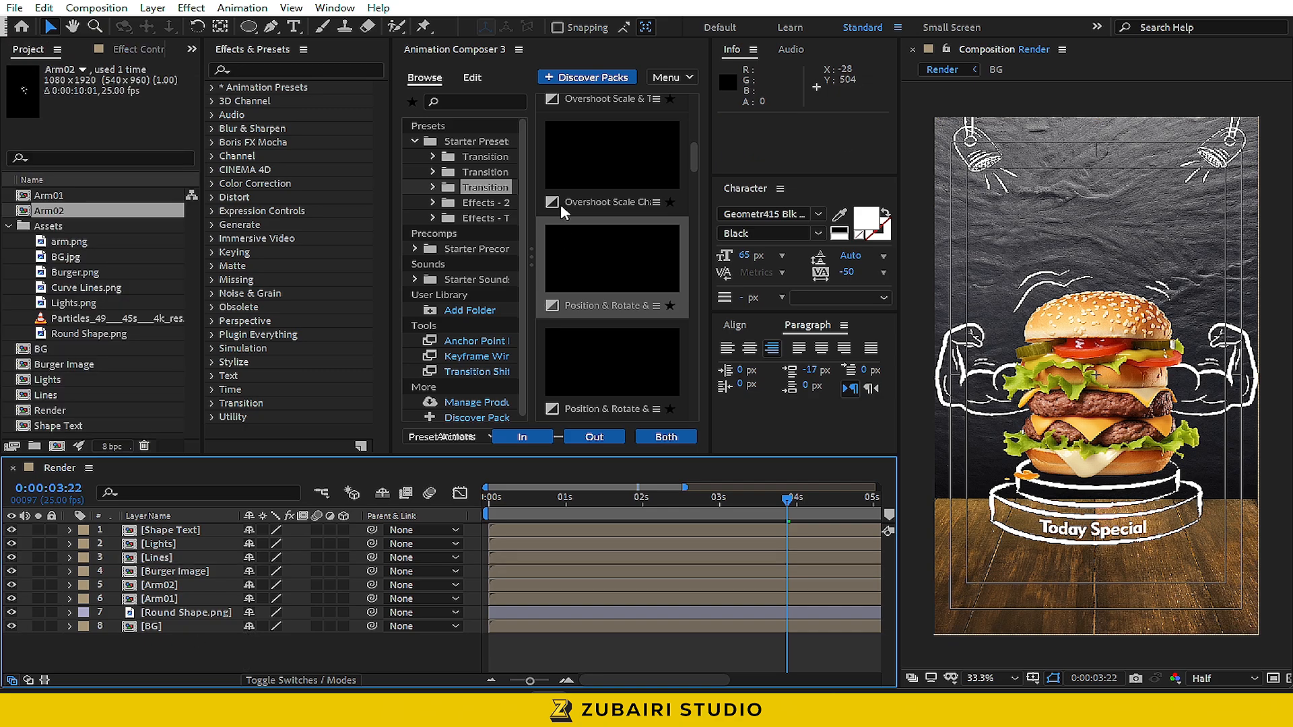
Add a text layer reading "Delecious" and centre it between the two lights above the burger
left_click(294, 27)
left_click(1021, 199)
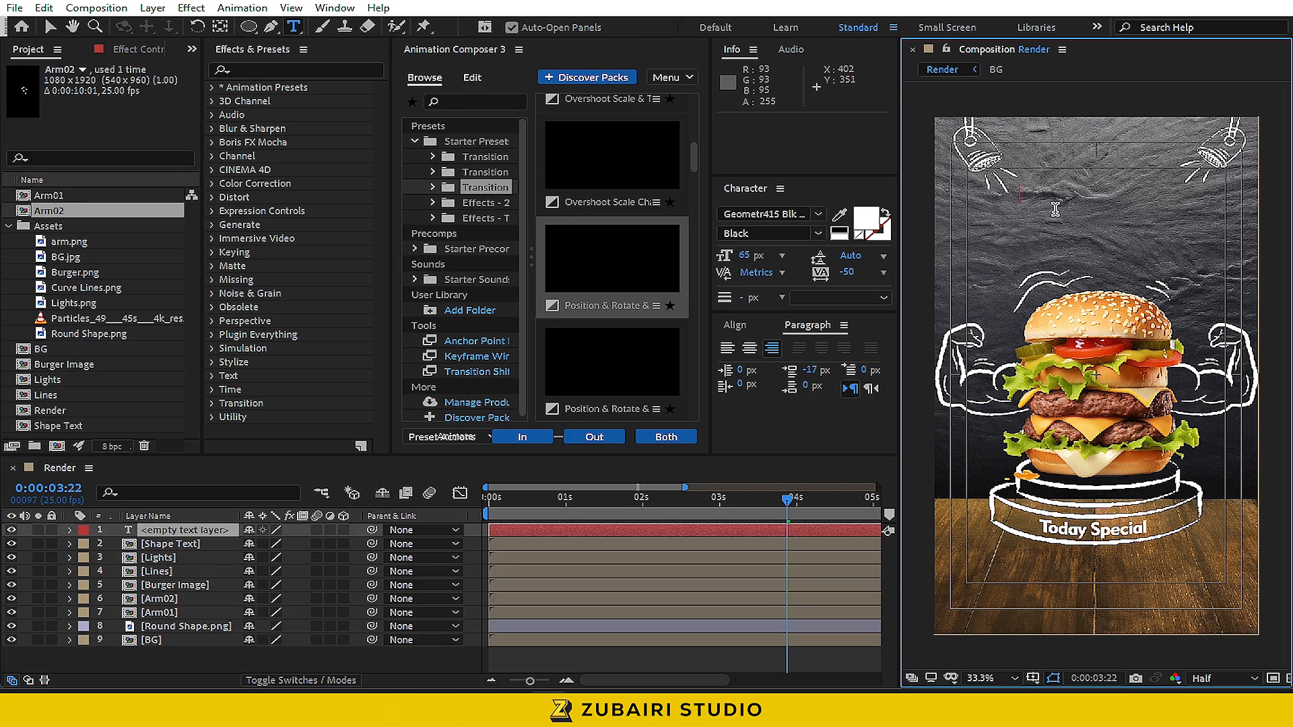
type("Dele")
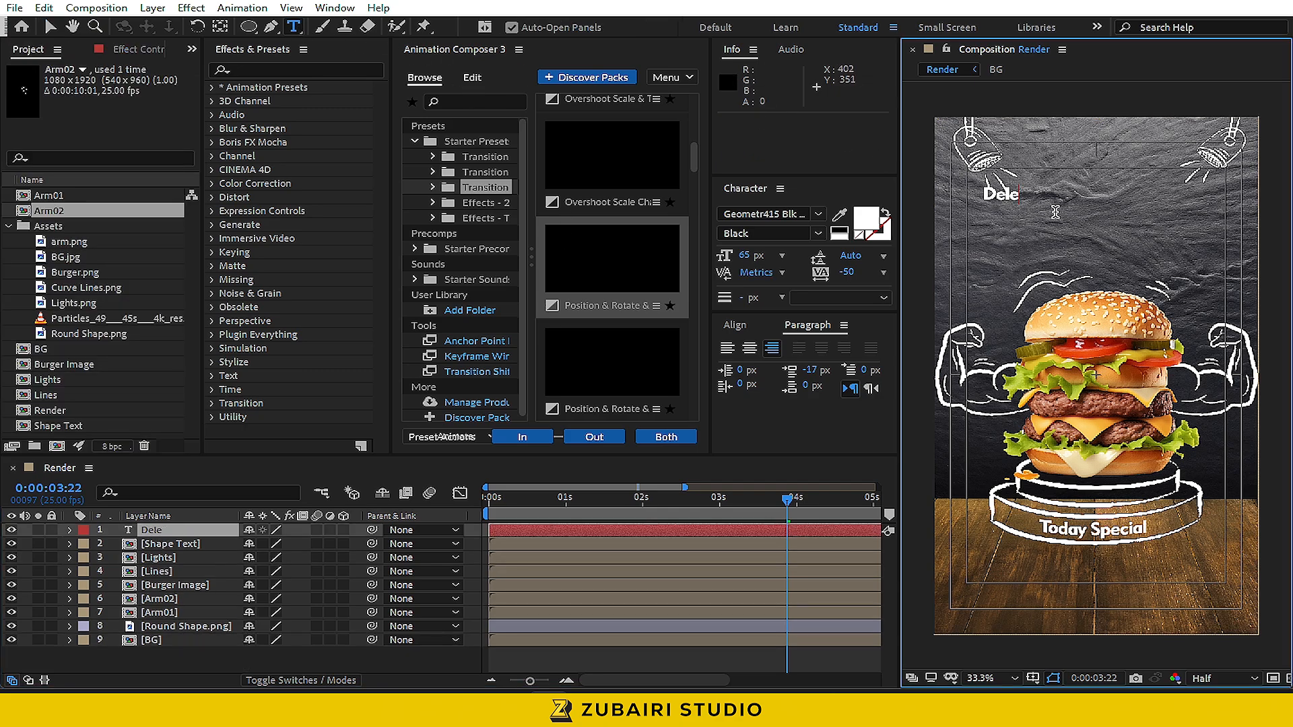
type("cious")
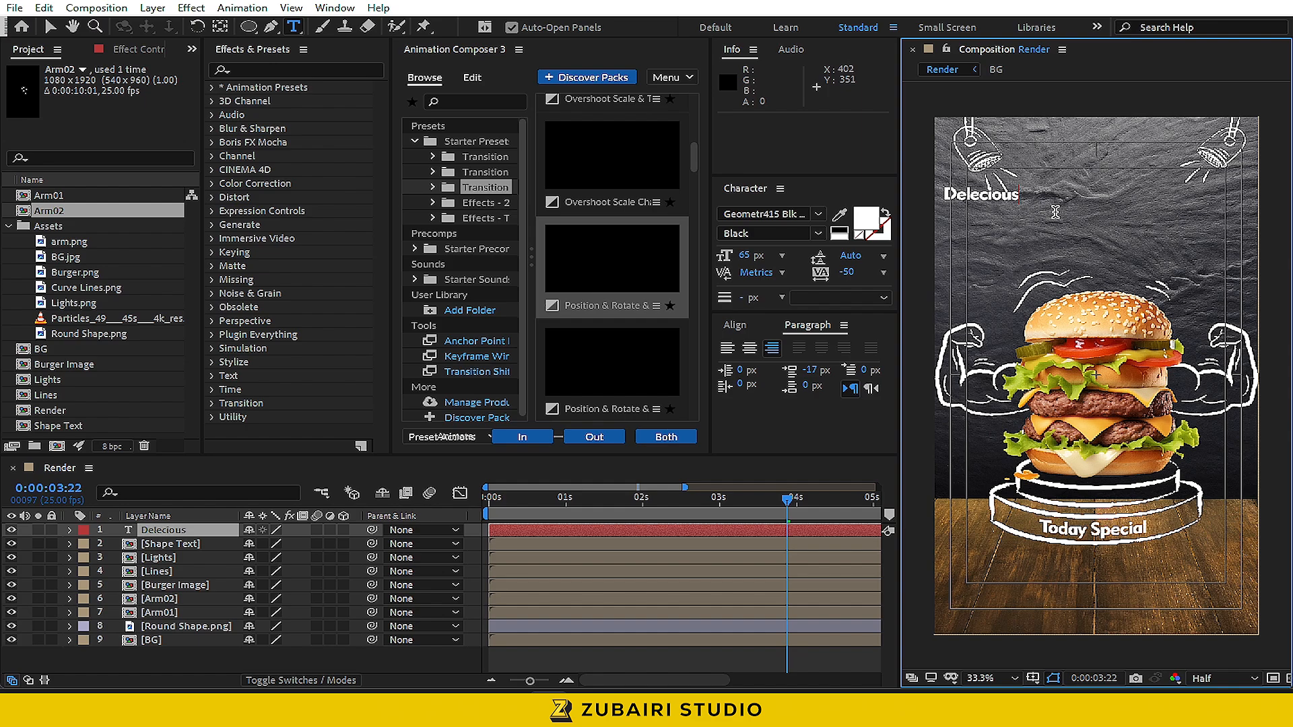
left_click(50, 27)
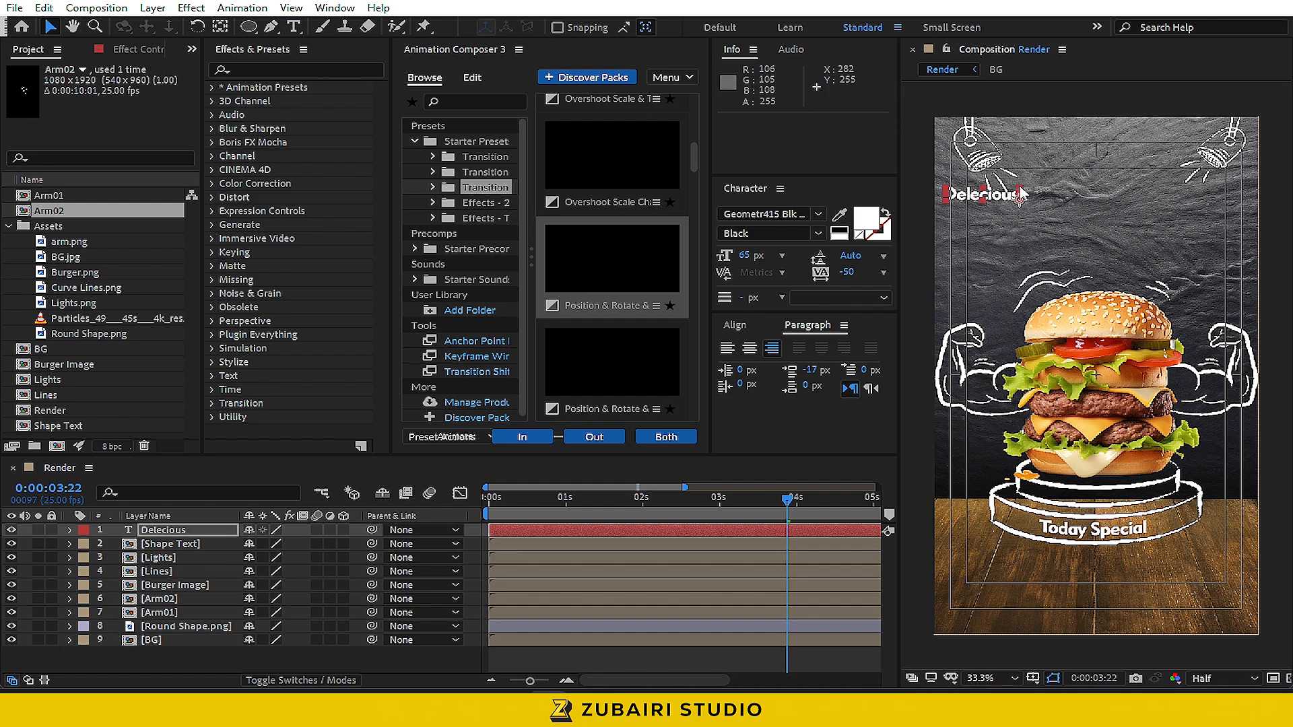
left_click_drag(1018, 203, 1074, 214)
Duplicate the Delecious text layer with the copy below the original, and change the copy's text to "Burger"
left_click(226, 533)
key("ctrl+d")
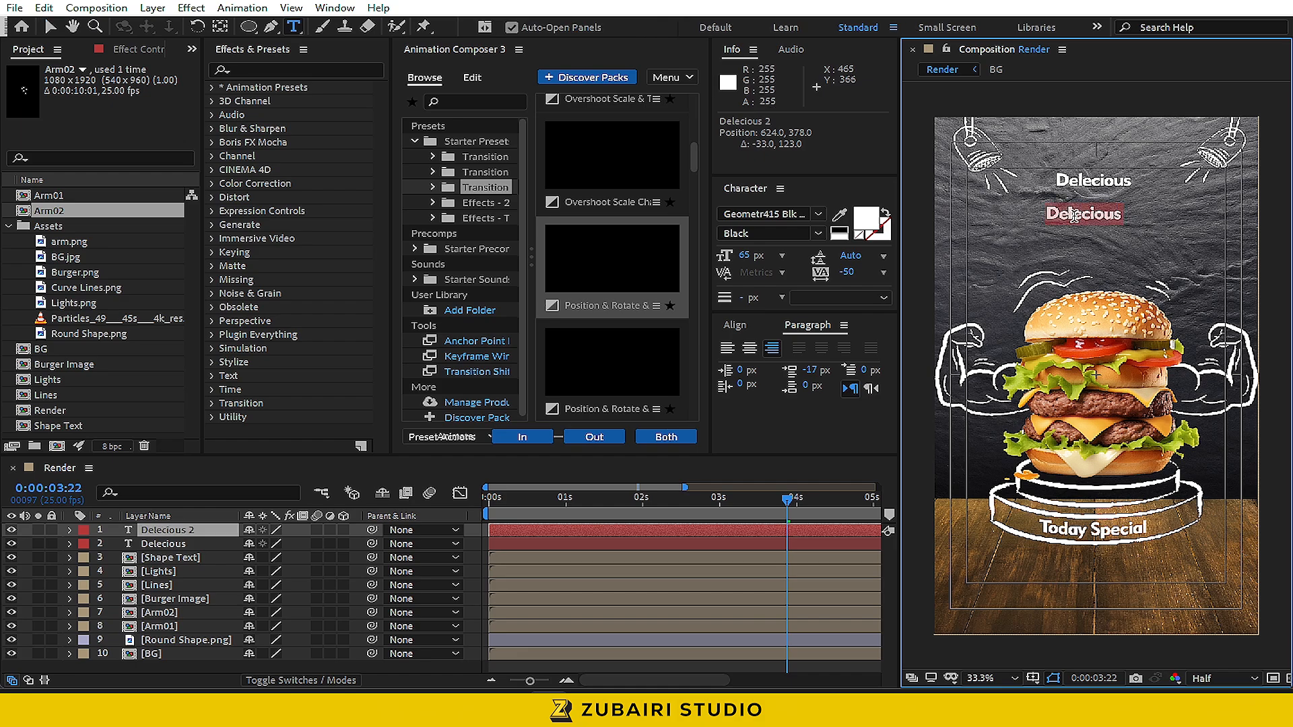
type("Burgewr")
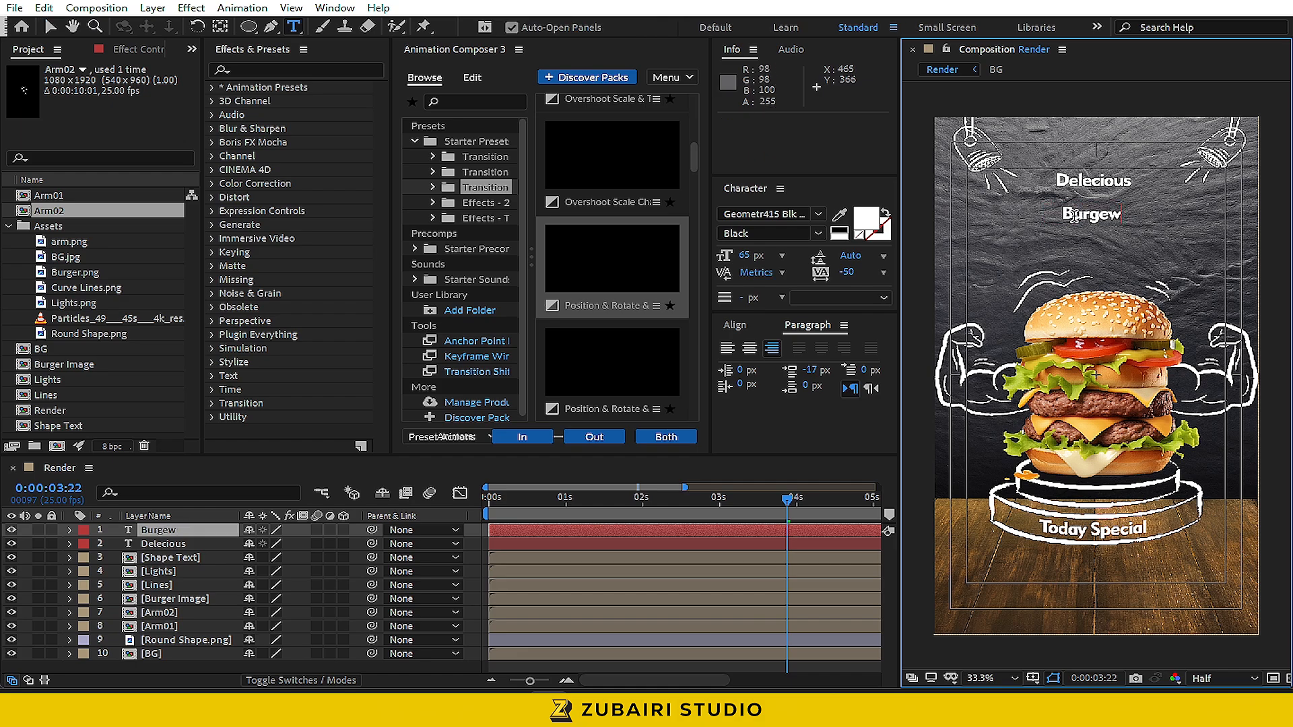
left_click(50, 27)
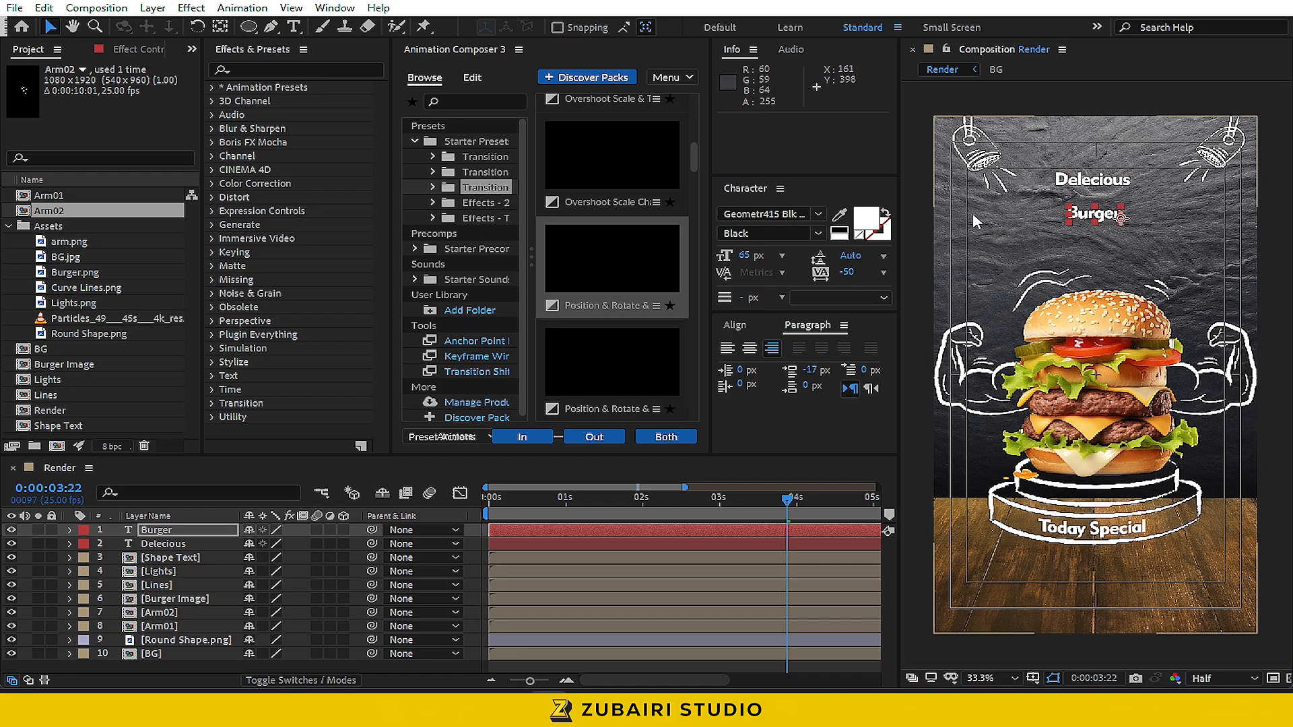
Set the Delecious text to the Laclede CAT font at 100 px
left_click(1067, 183)
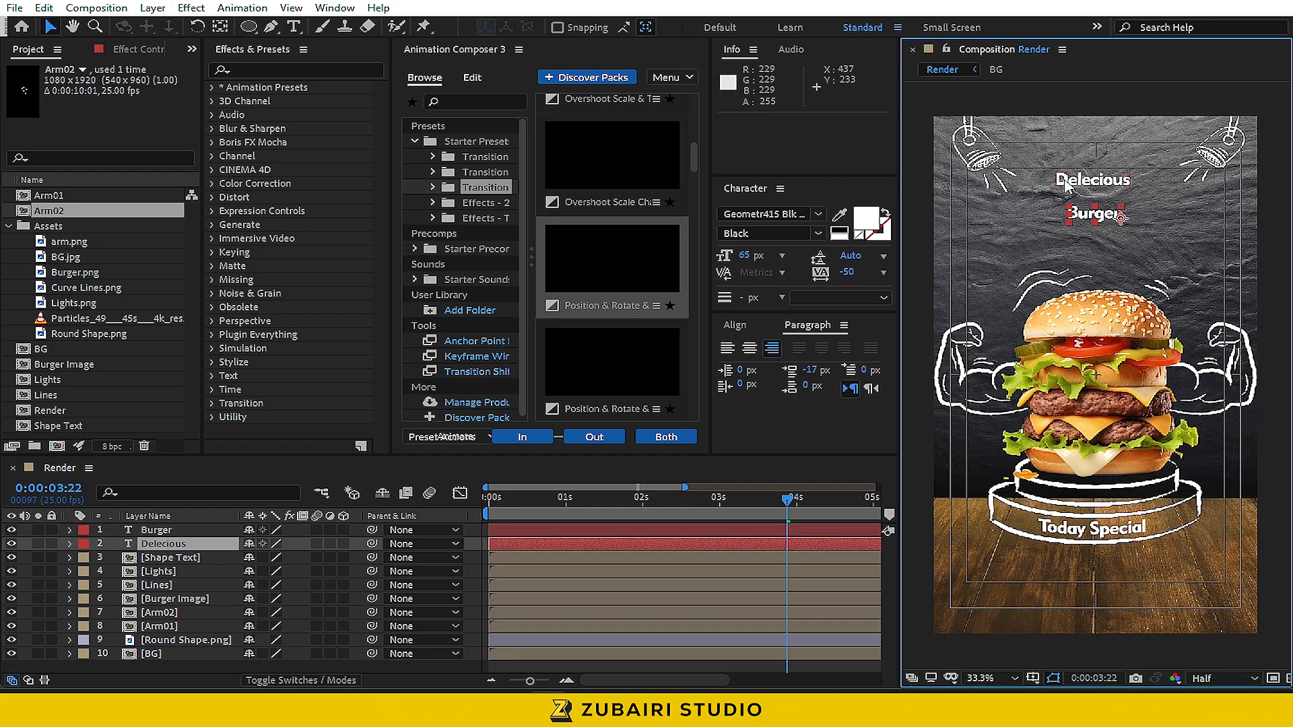
left_click(797, 213)
type("le")
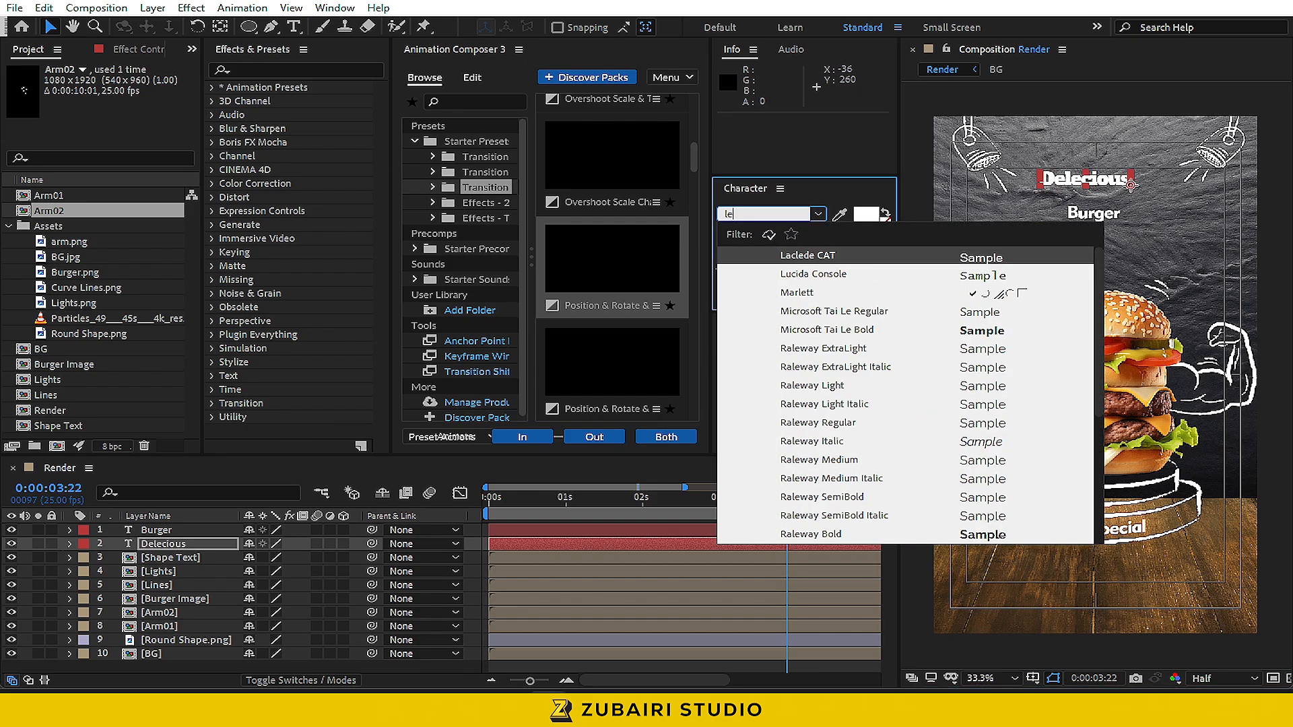
key("Return")
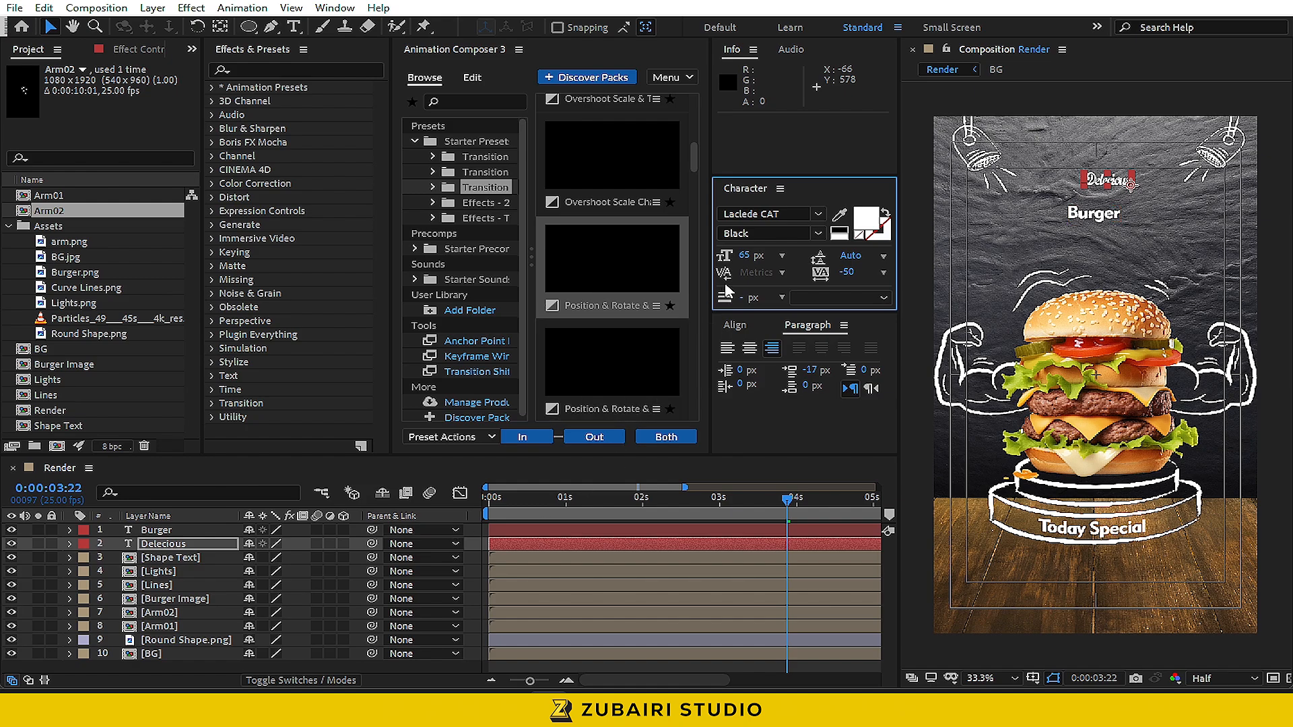
type("100")
key("Return")
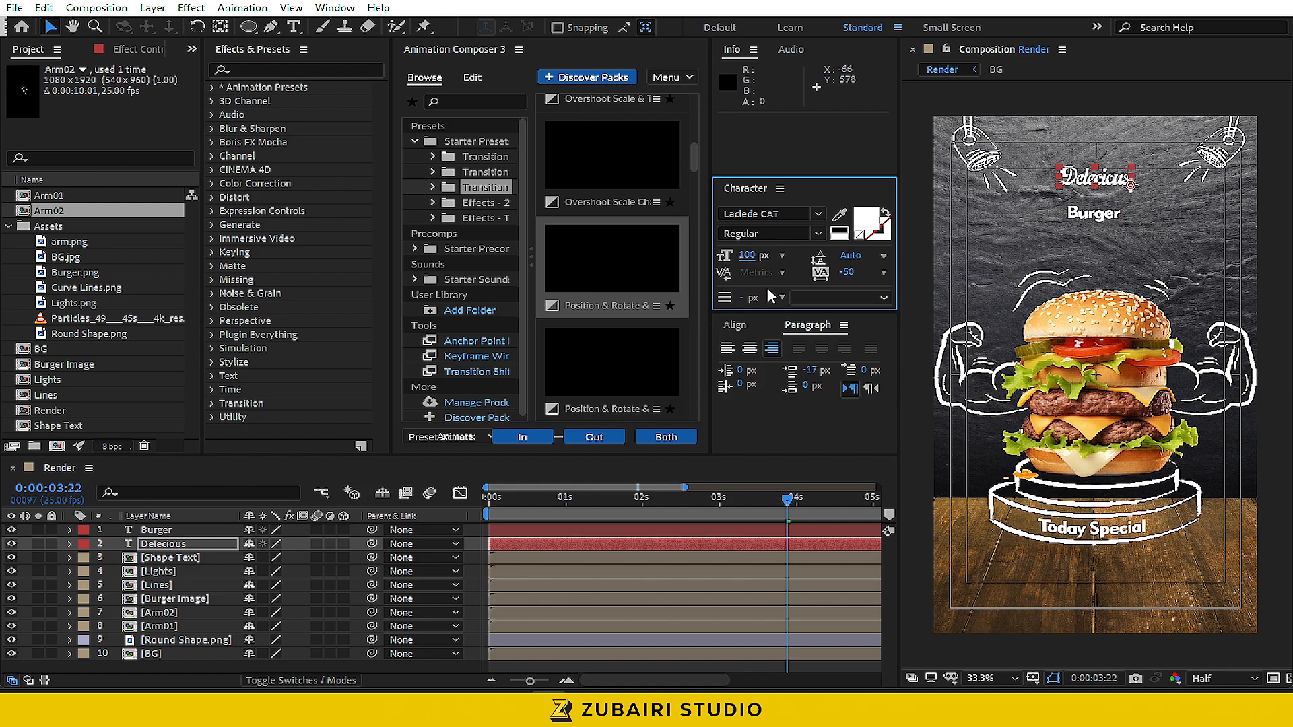
Set the Burger text to the Laclede CAT font at 300 px
left_click(1094, 214)
left_click(801, 213)
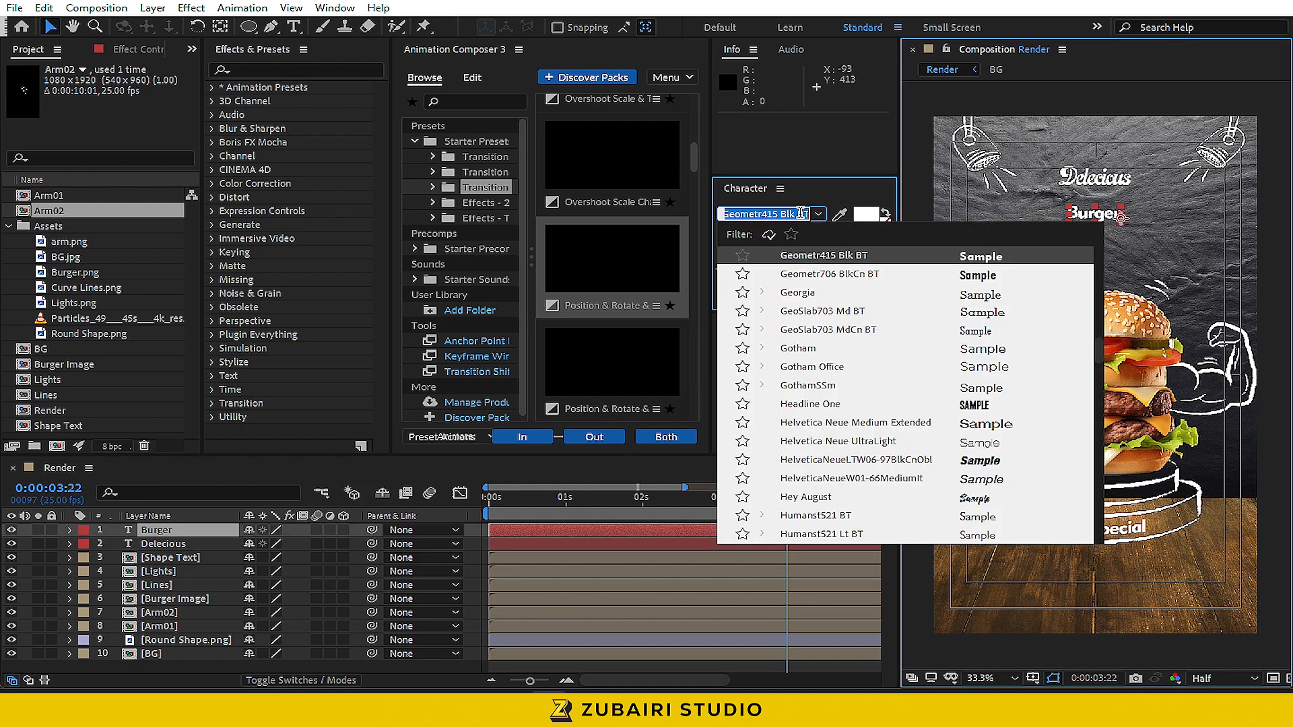
type("lac")
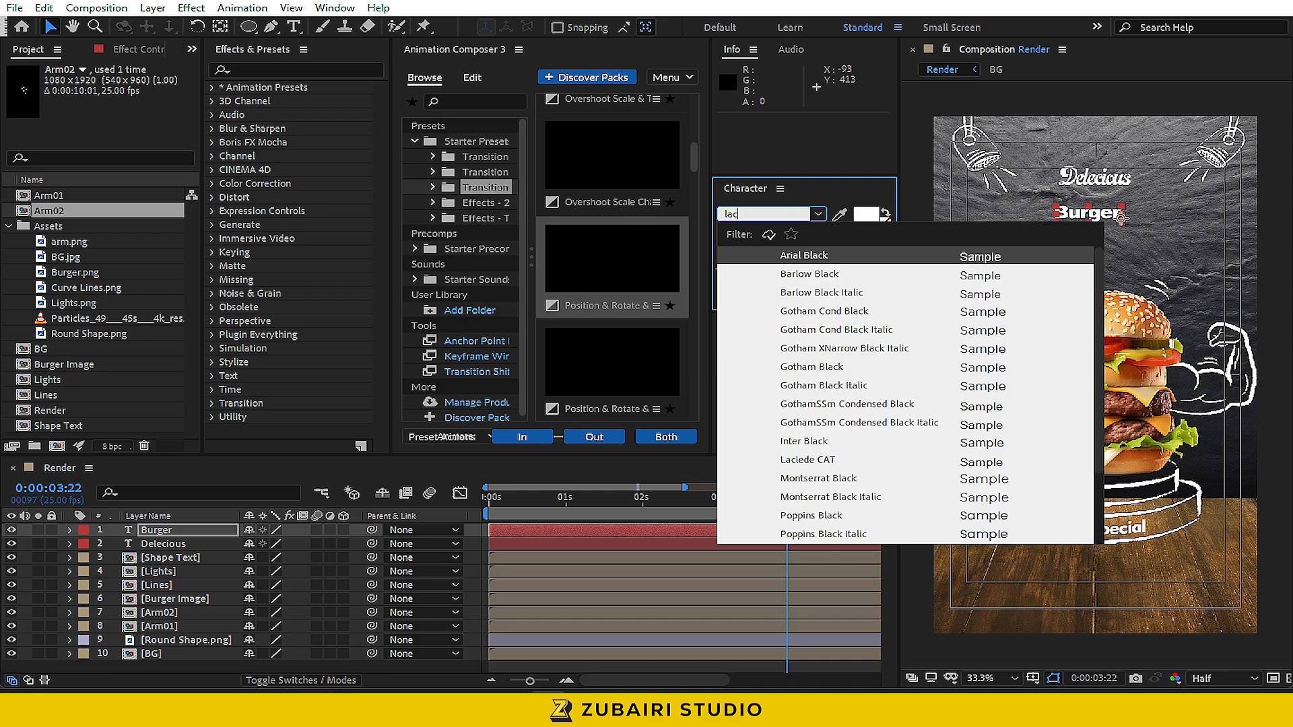
type("l")
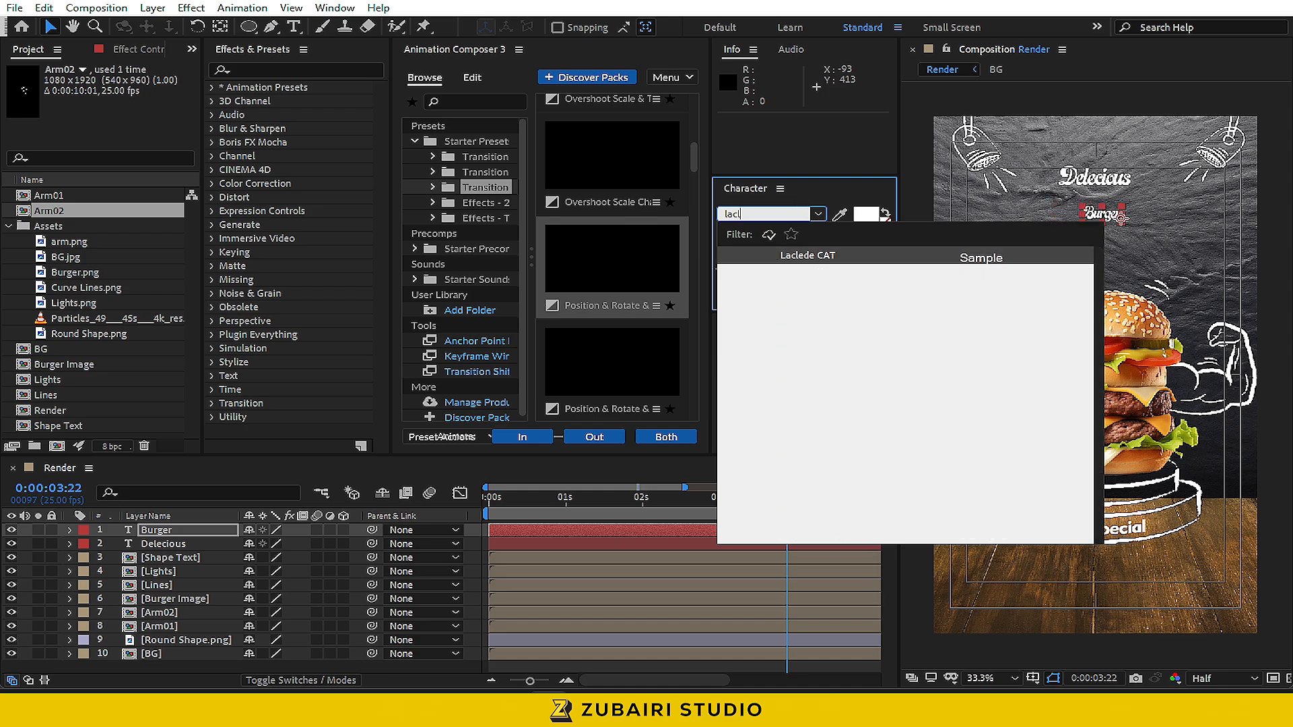
key("Return")
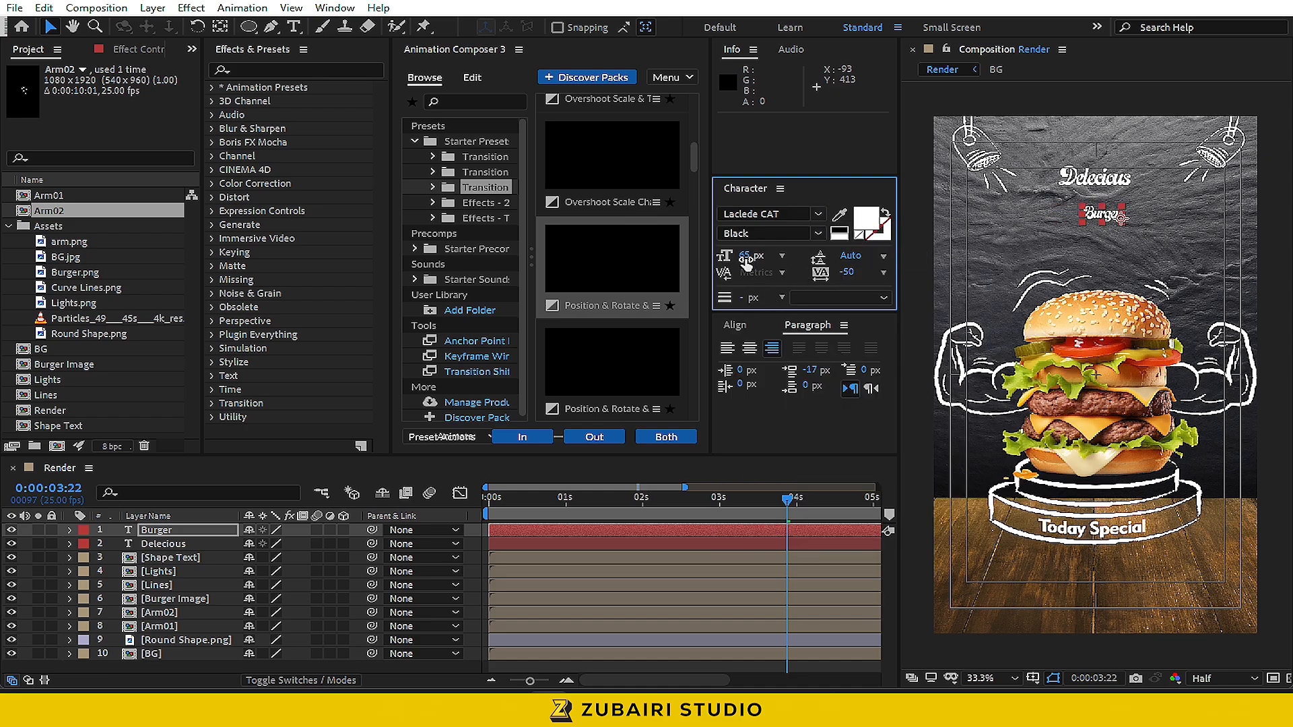
type("300")
key("Return")
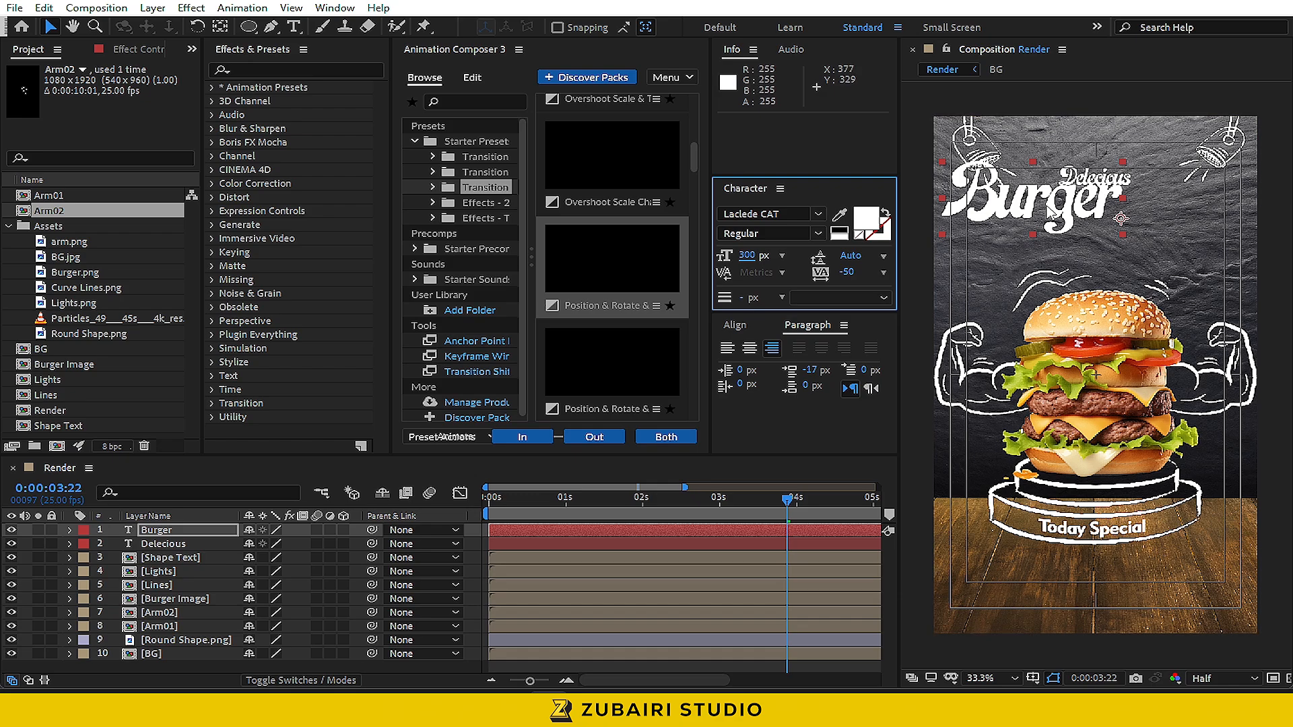
Centre the Burger title beneath Delecious and set its tracking to 0
left_click(1112, 234)
left_click_drag(1112, 235, 1076, 230)
left_click(882, 272)
left_click(875, 404)
Rotate the Burger title to -8° and move it slightly up, just beneath Delecious
left_click(206, 528)
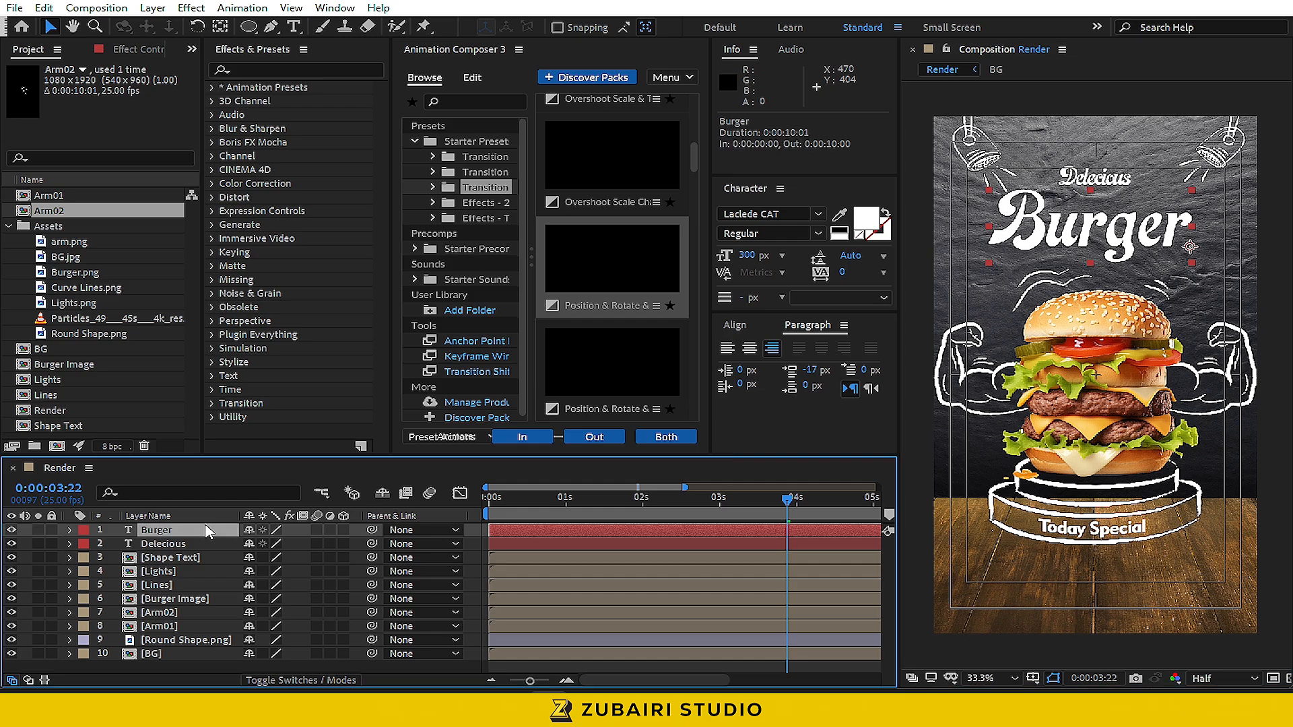
key("r")
left_click(270, 543)
type("-8")
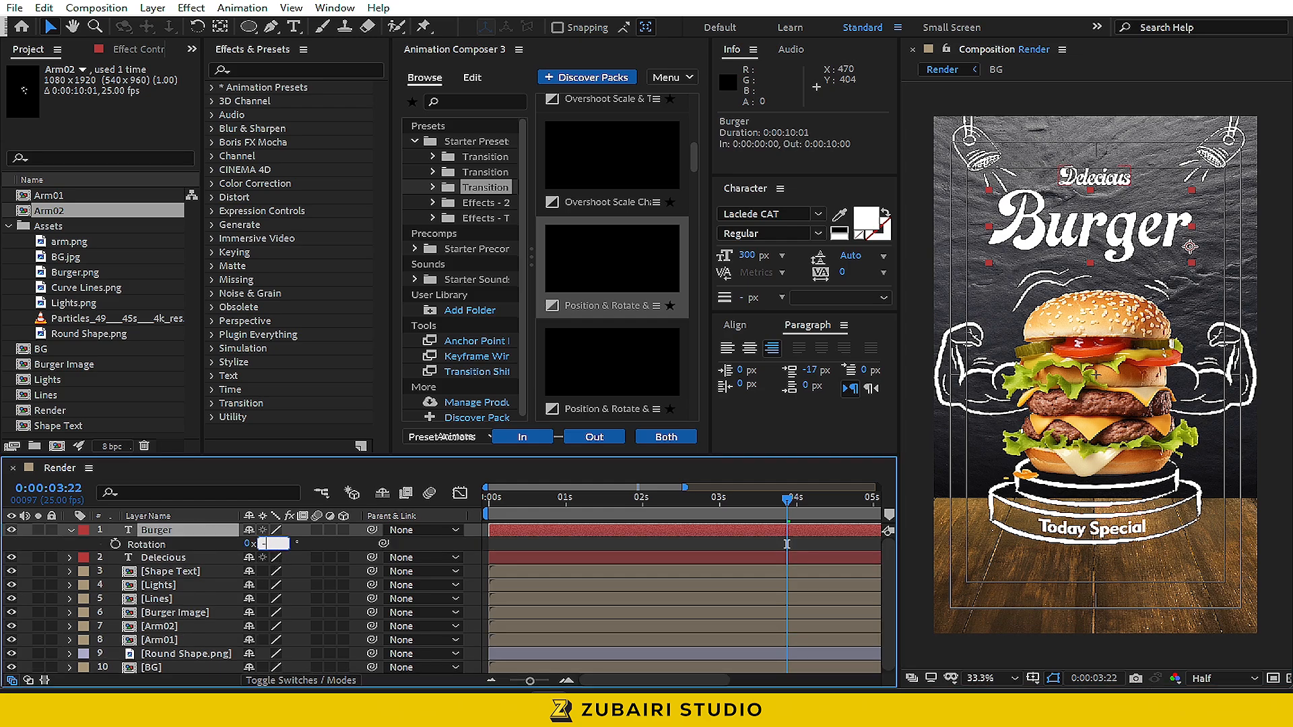
key("Return")
left_click_drag(1070, 243, 1070, 229)
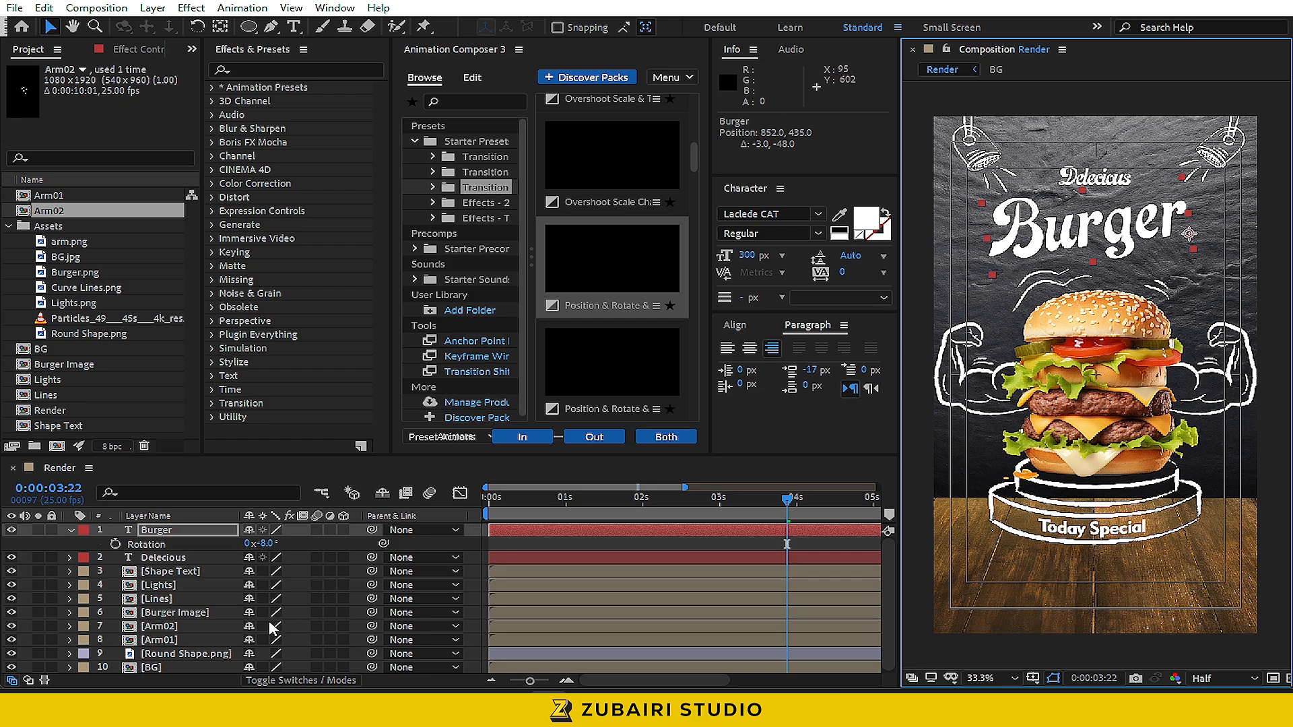
Rotate the Delecious text to -8° and enlarge it to 150 px, keeping it just above Burger
left_click(189, 564)
key("r")
left_click(264, 571)
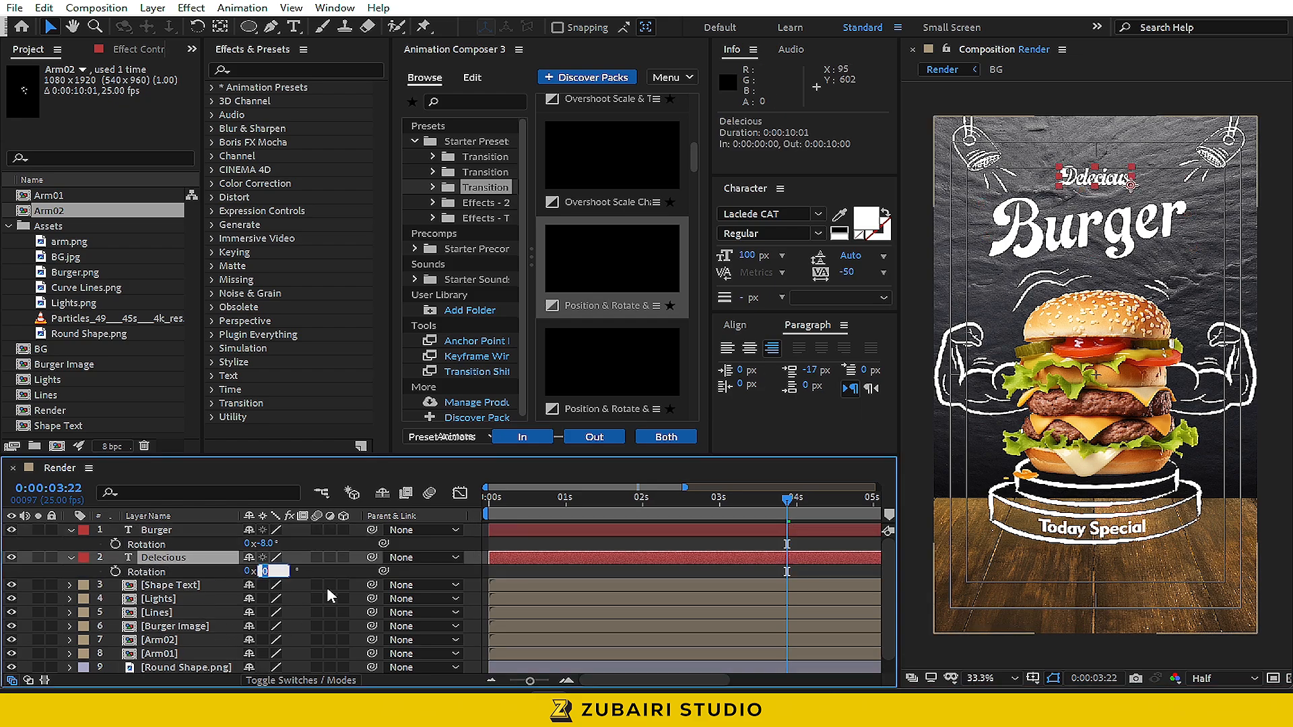
type("-8")
key("Return")
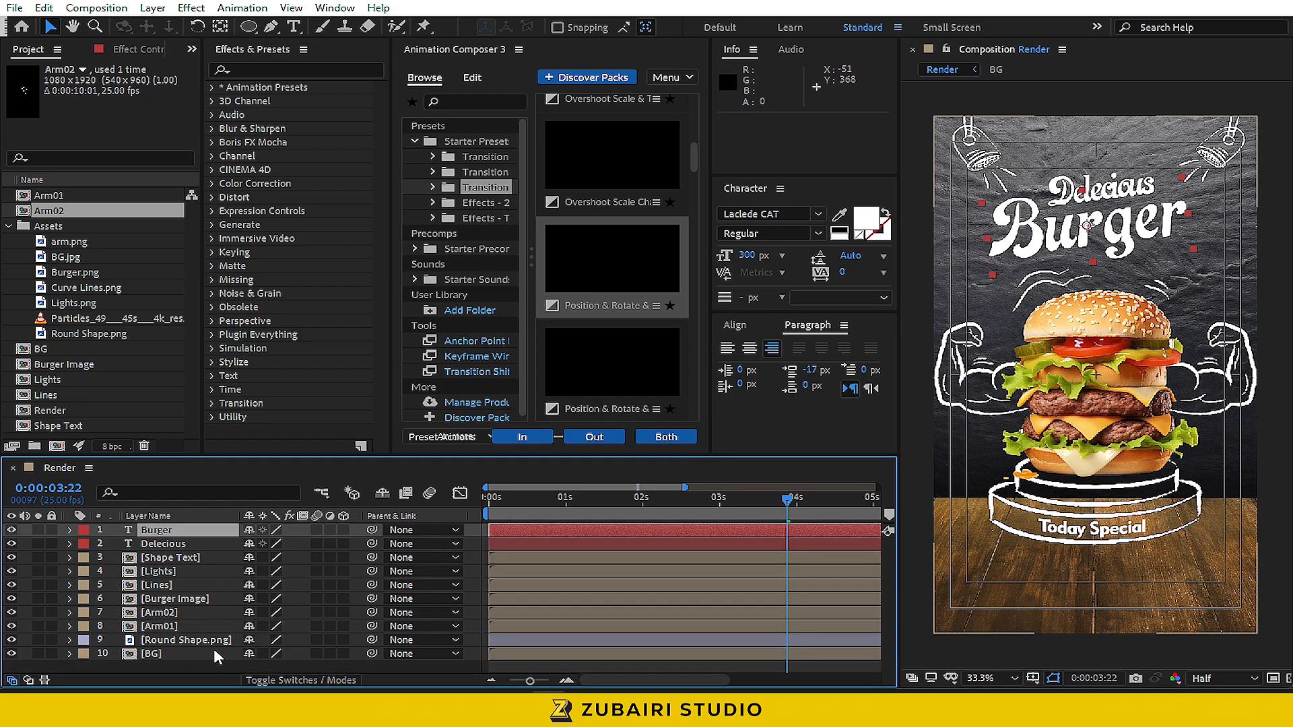
left_click(212, 668)
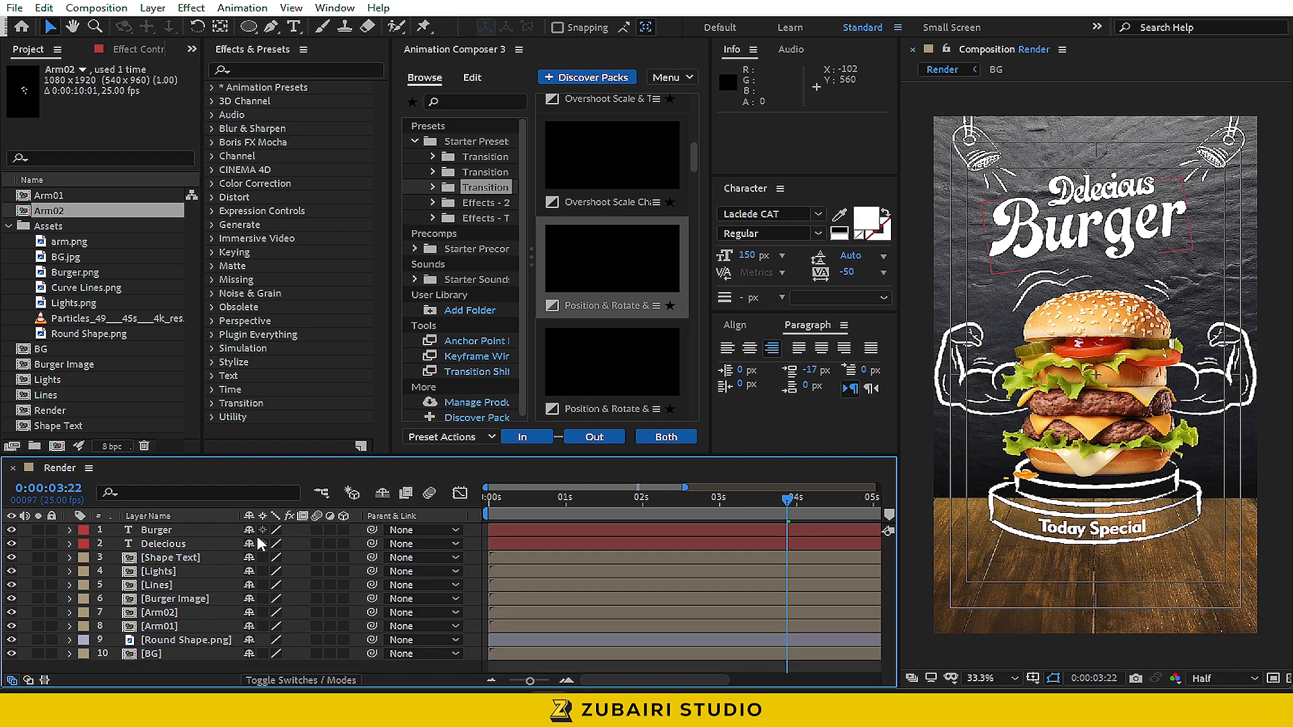
Apply the Bottom variant of the Position & Rotate text preset as an In transition to the Burger and Delecious layers
left_click(197, 532)
left_click(576, 273)
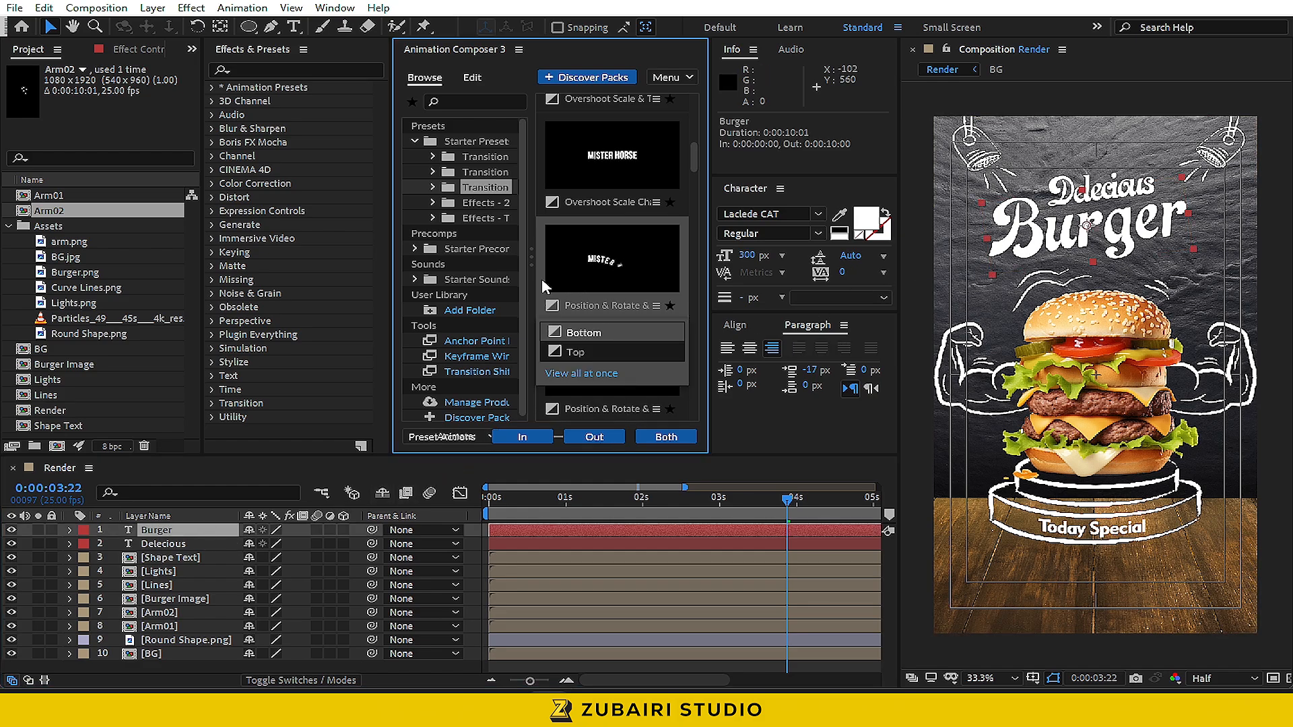
left_click(522, 436)
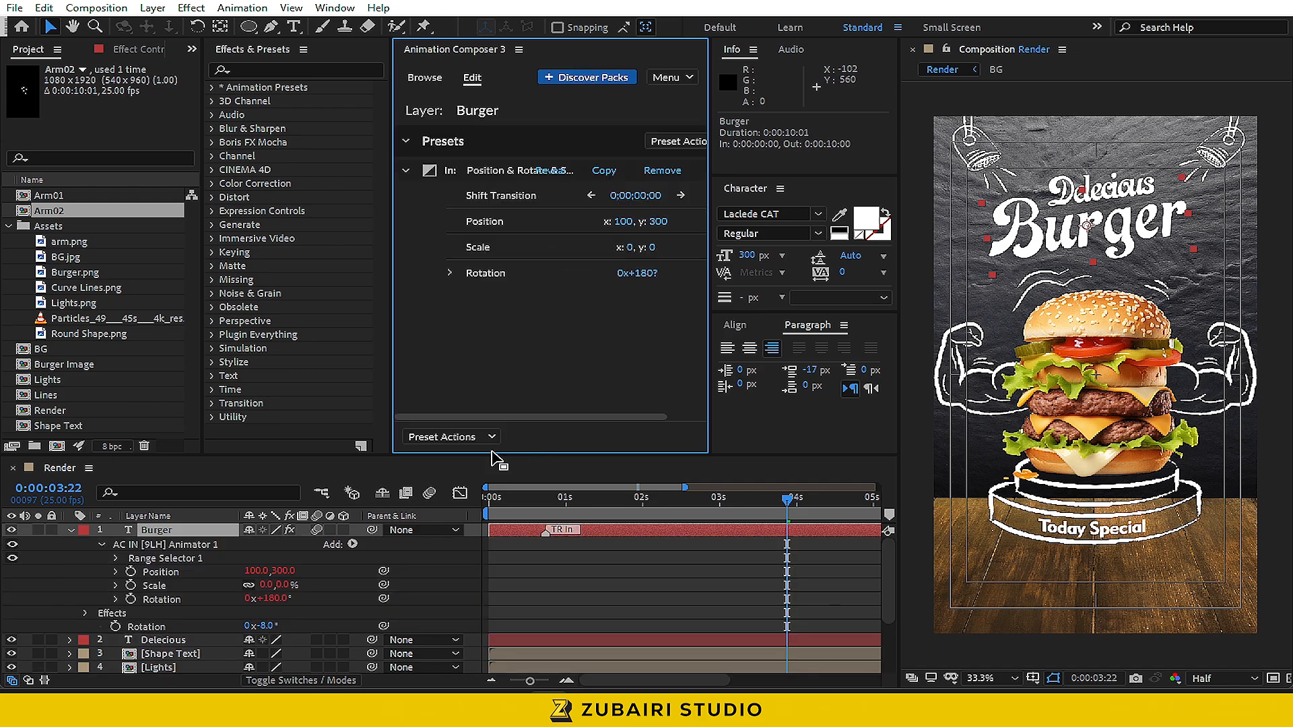
left_click(67, 532)
left_click(155, 544)
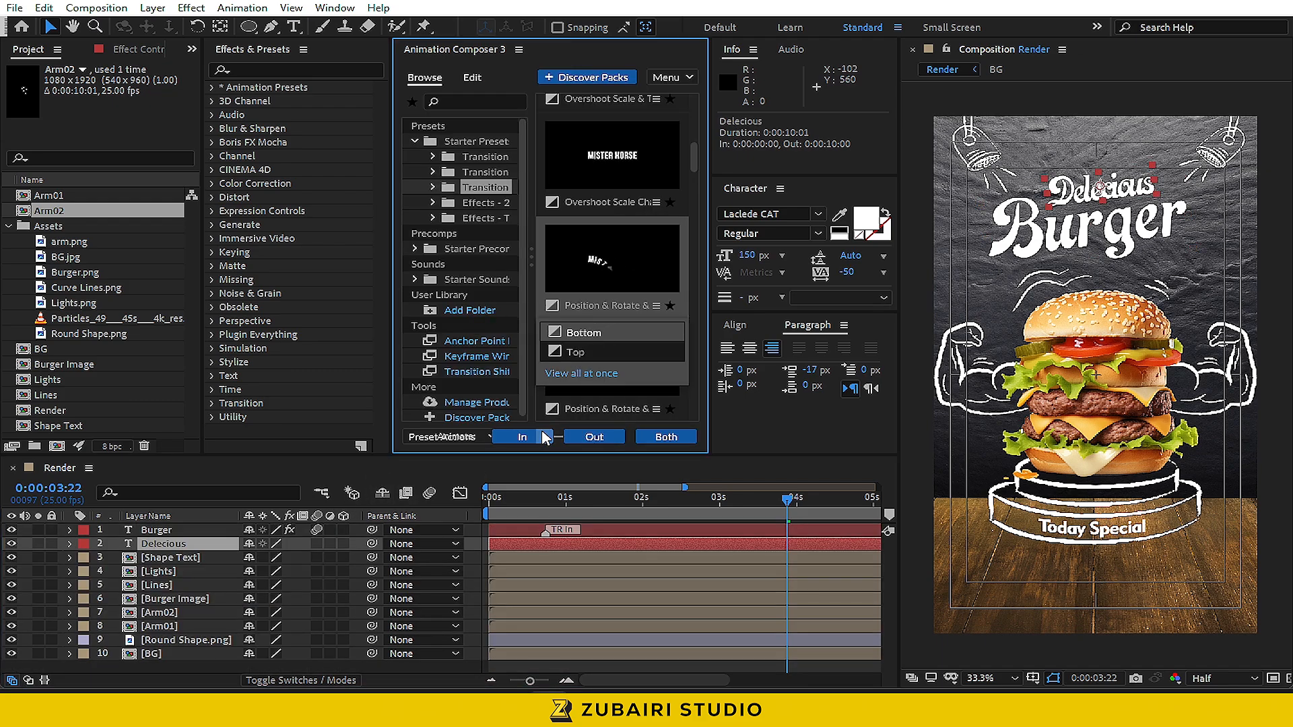
left_click(523, 437)
Shift the Delecious layer to start at 0:00:00:08 and the Burger layer about 8 frames after it, and select both
left_click_drag(596, 508, 640, 545)
left_click(596, 550)
left_click(614, 528, "ctrl")
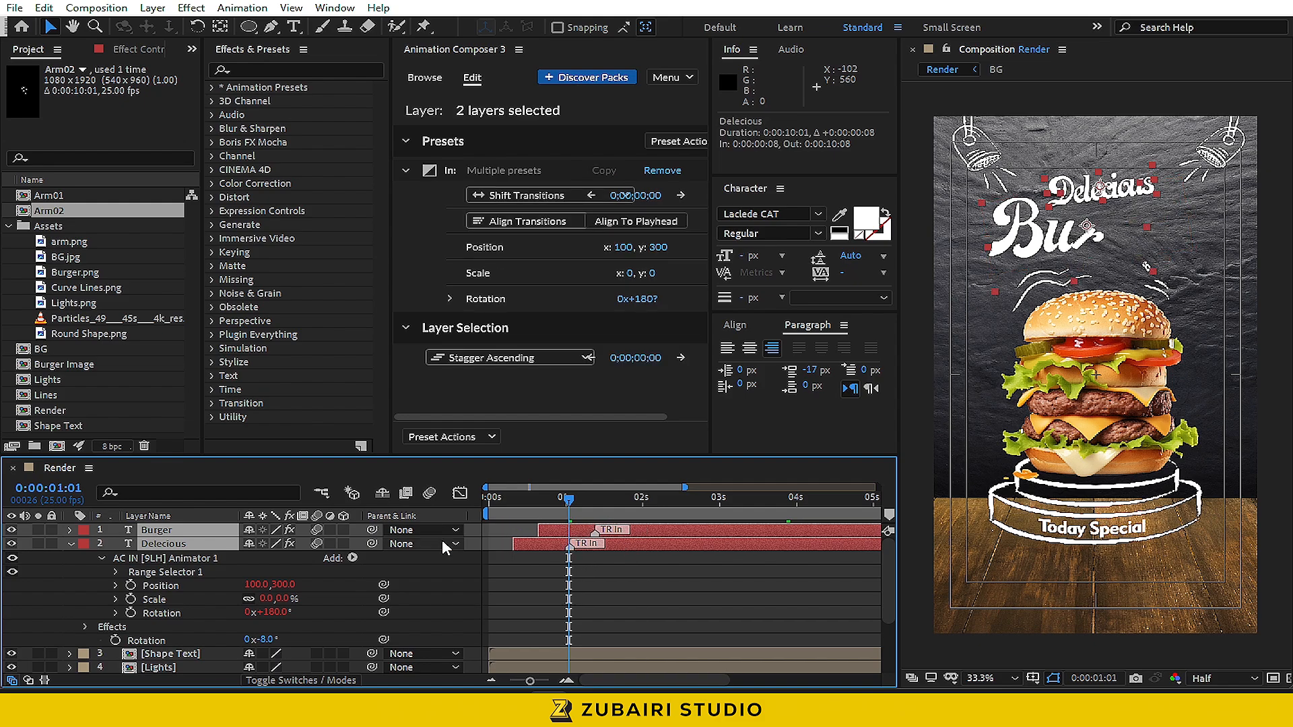
Pre-compose the Burger and Delecious layers together as Title Text, moving all attributes into the new composition
key("ctrl+shift+c")
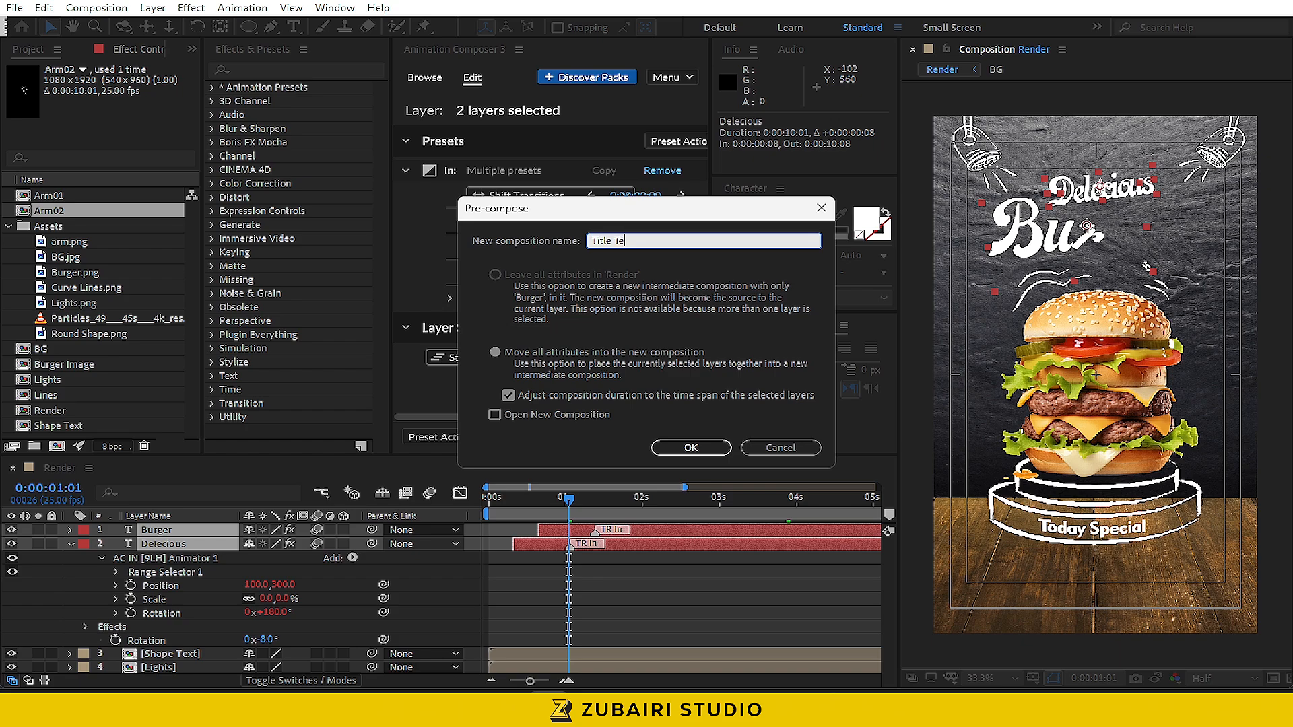
key("Return")
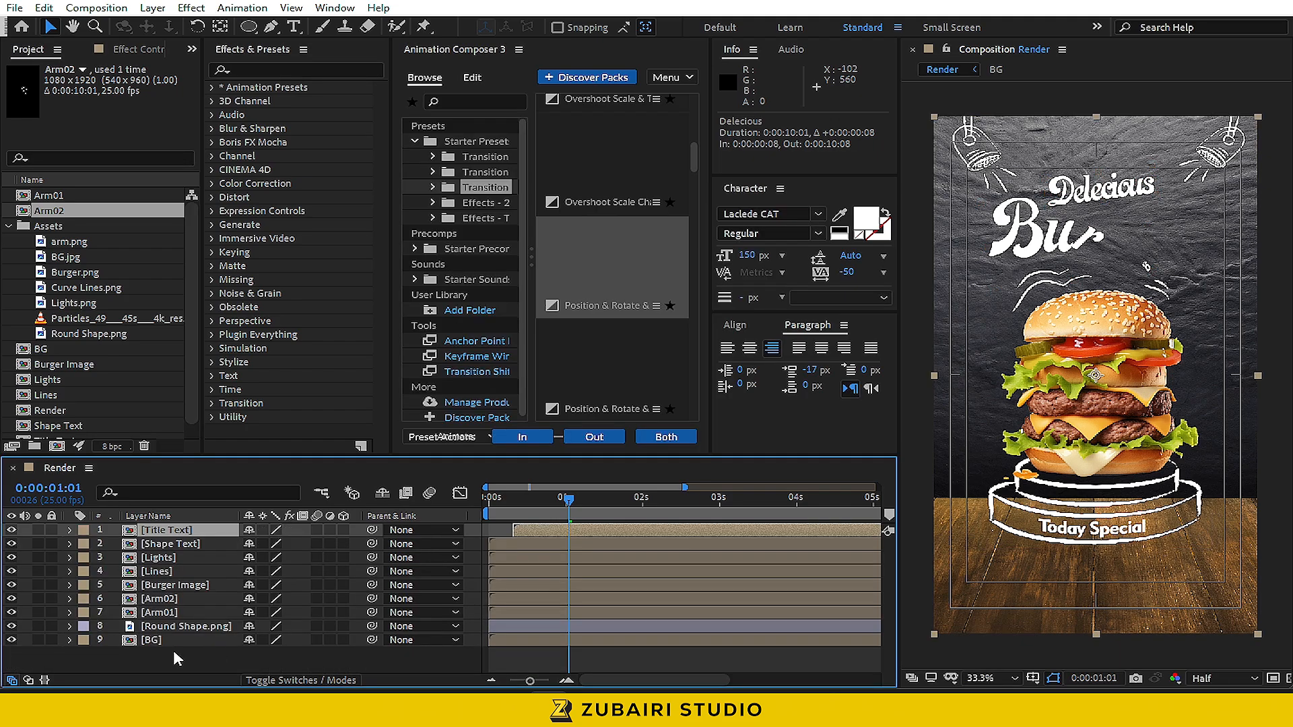
left_click(174, 658)
At 0:00:01:16, add a text layer reading "$4.99" and place it below the end of the Burger title, above the right arm
left_click(606, 506)
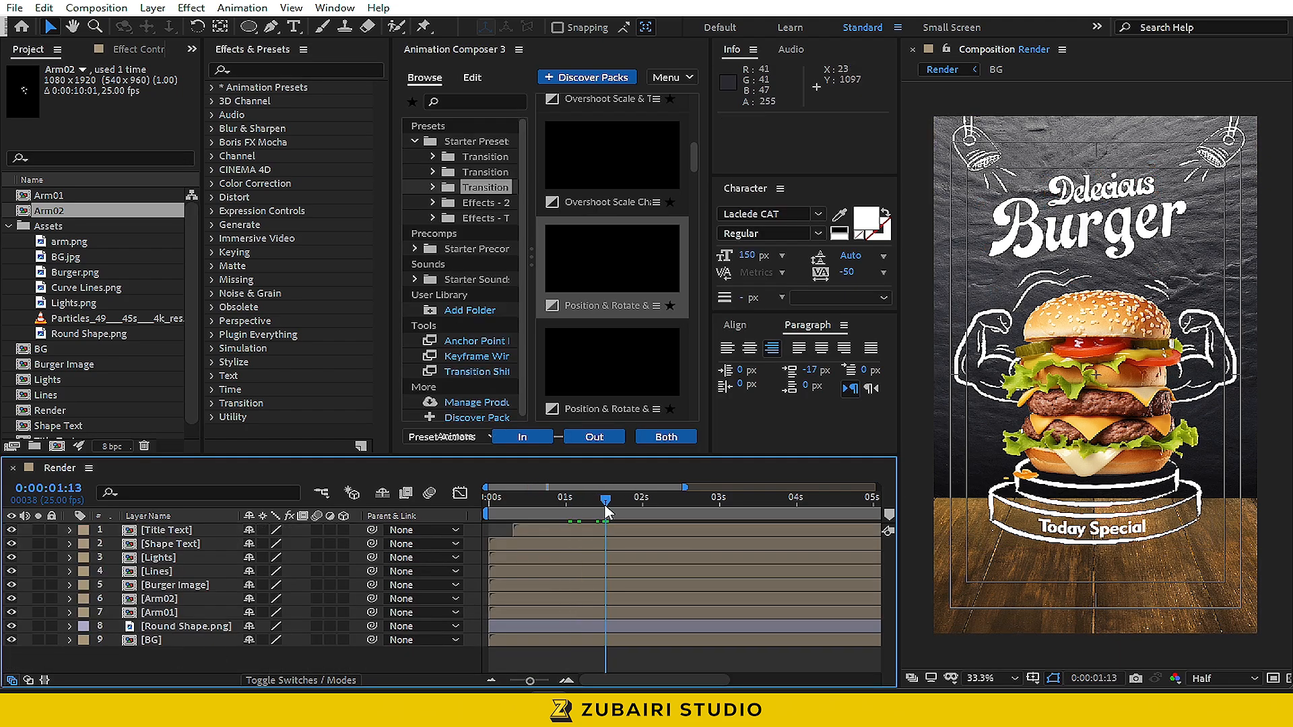
left_click_drag(607, 511, 614, 511)
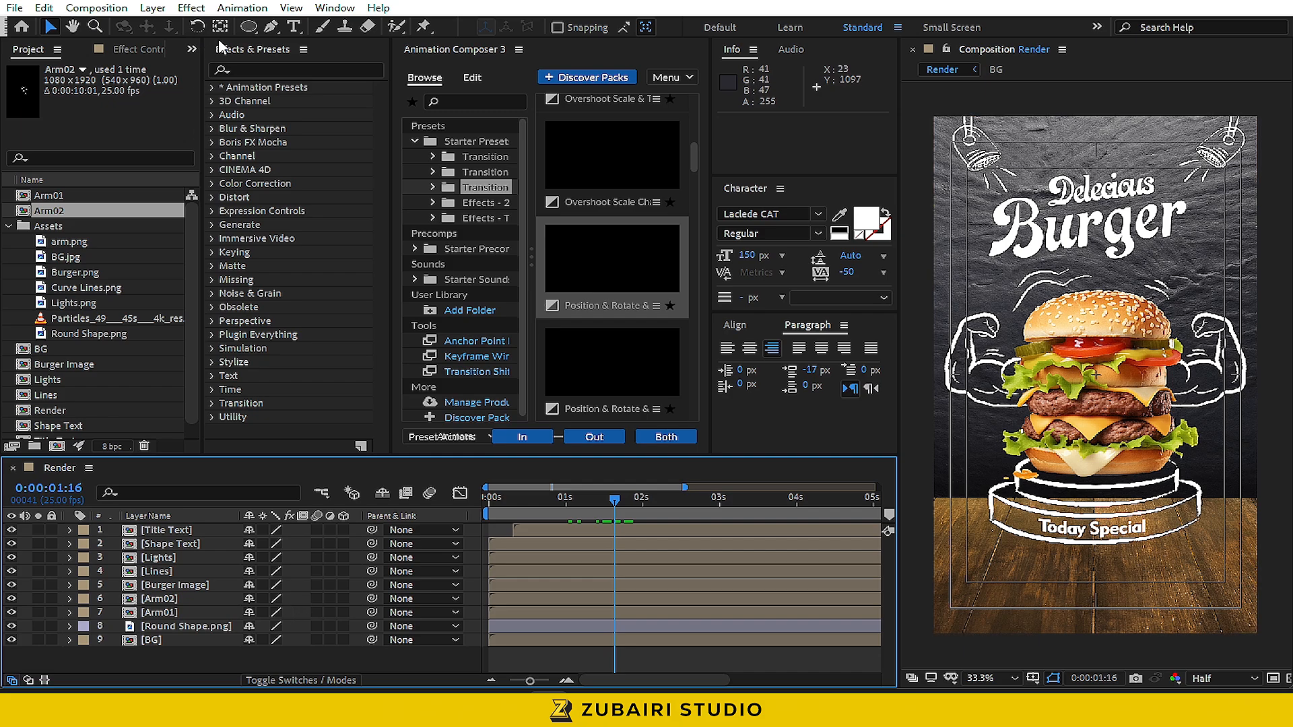
left_click(293, 27)
left_click(1122, 269)
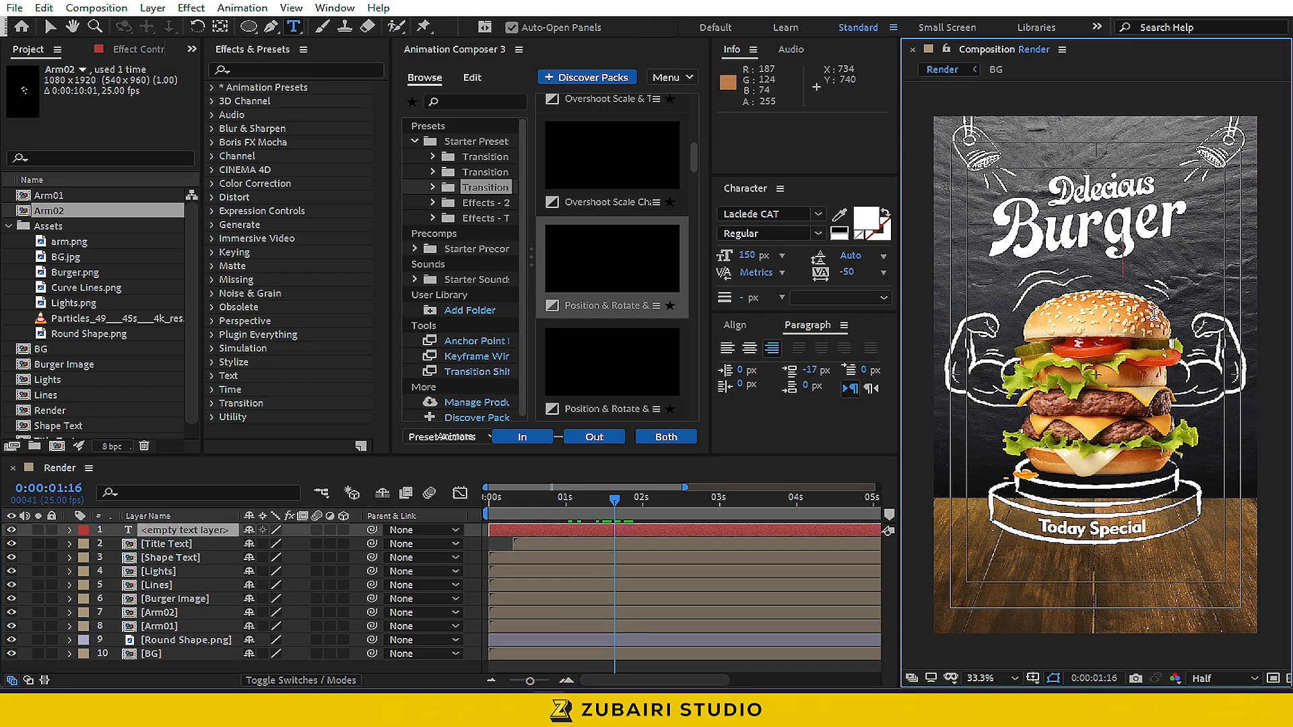
type("S")
type("4.")
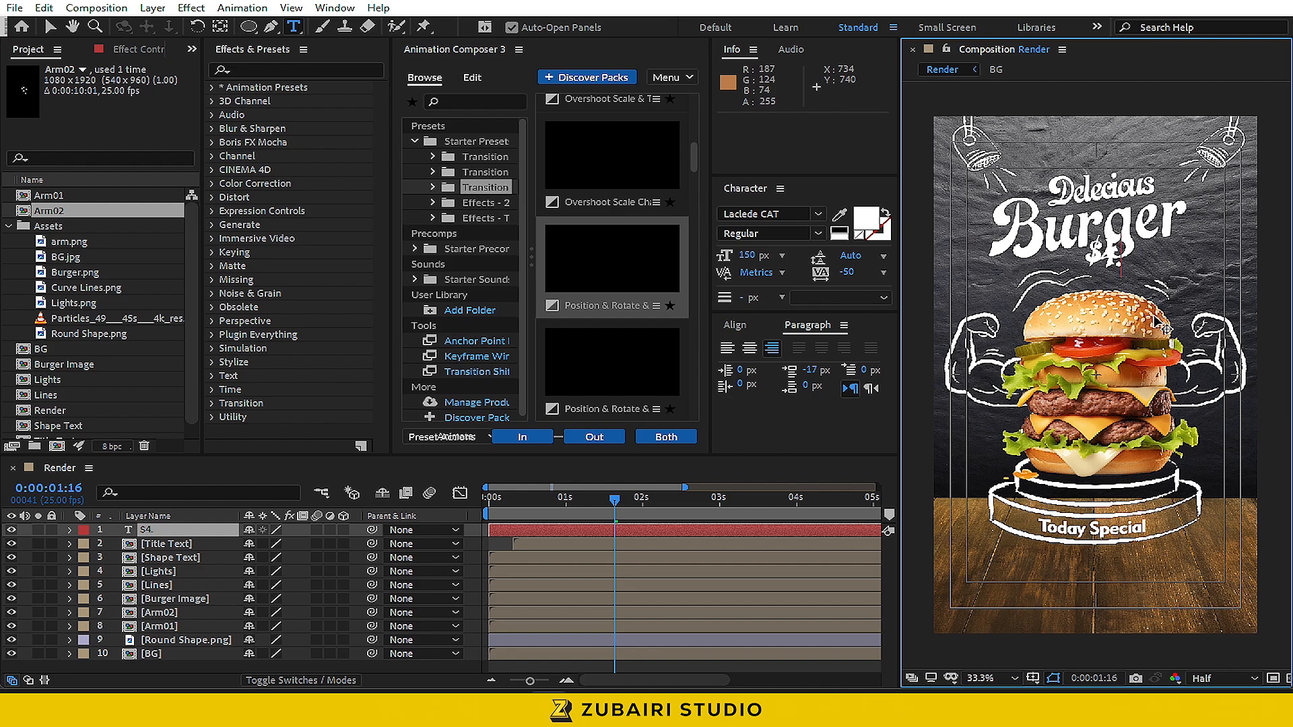
type("99")
left_click(50, 27)
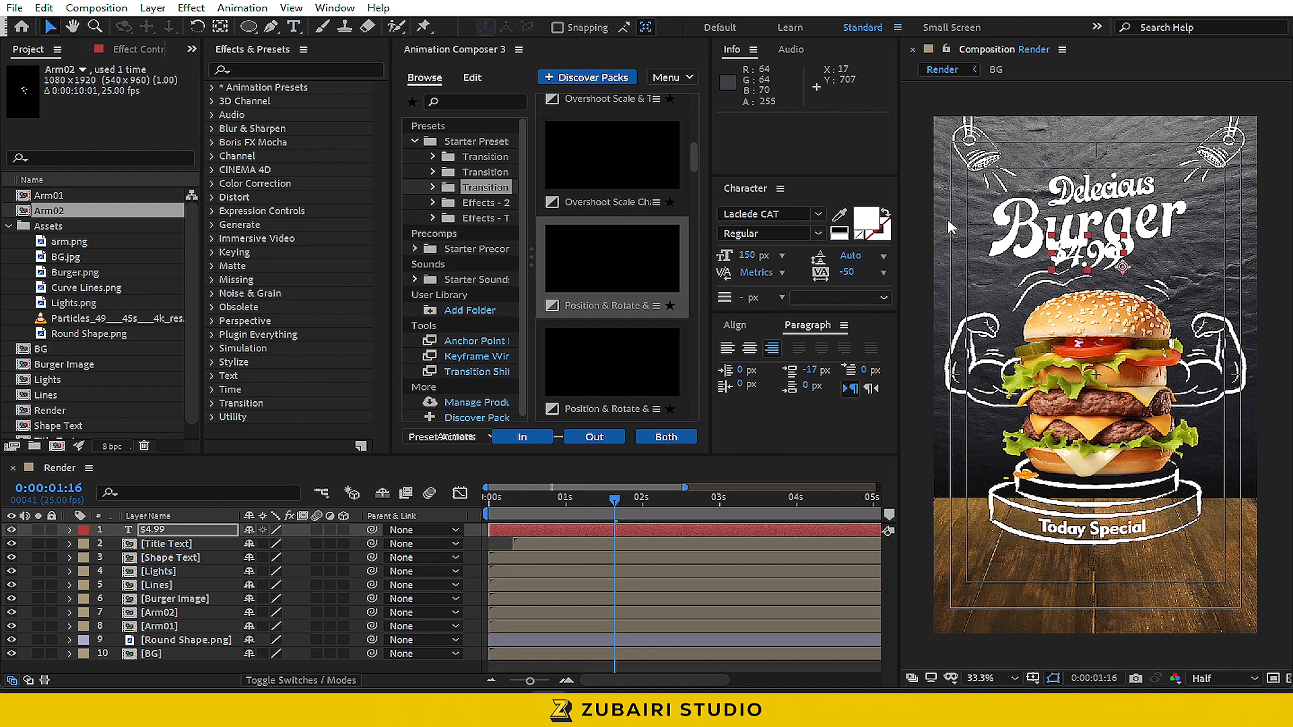
left_click_drag(1078, 263, 1187, 271)
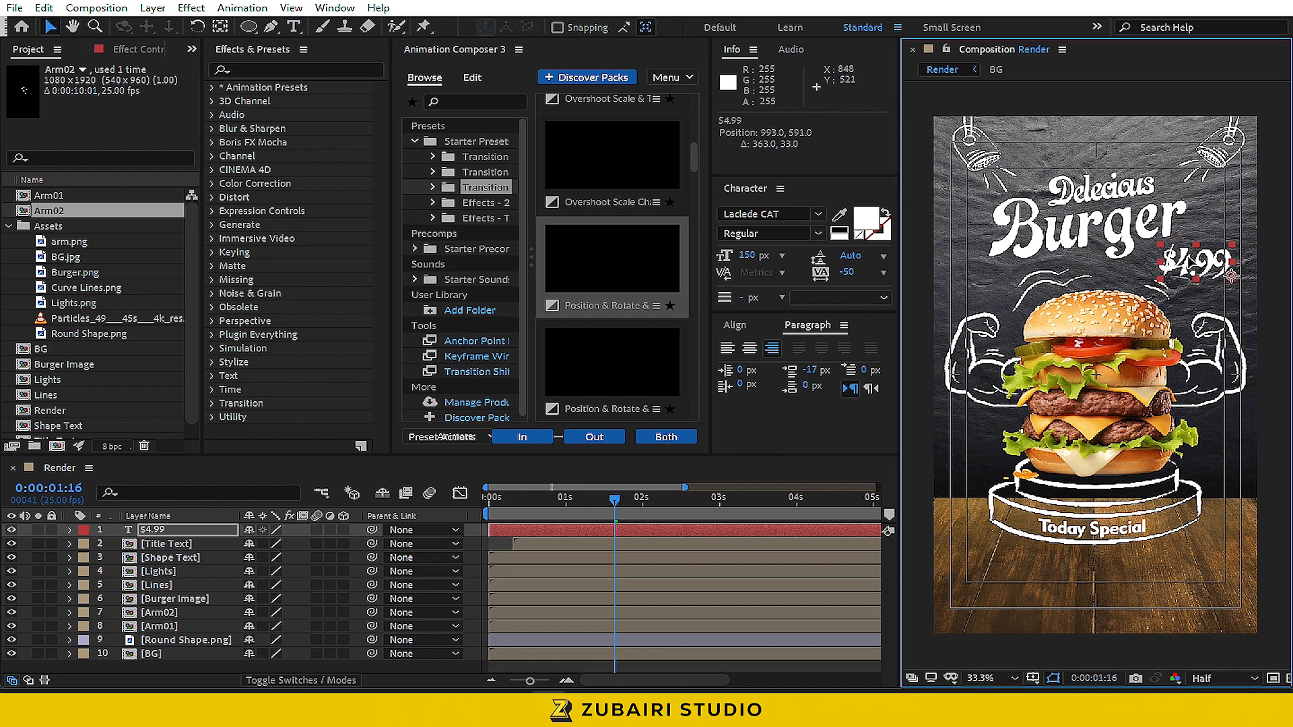
Set the $4.99 text size to 120 px and shift it slightly left to about x 972, y 591
left_click(749, 256)
type("120")
key("Return")
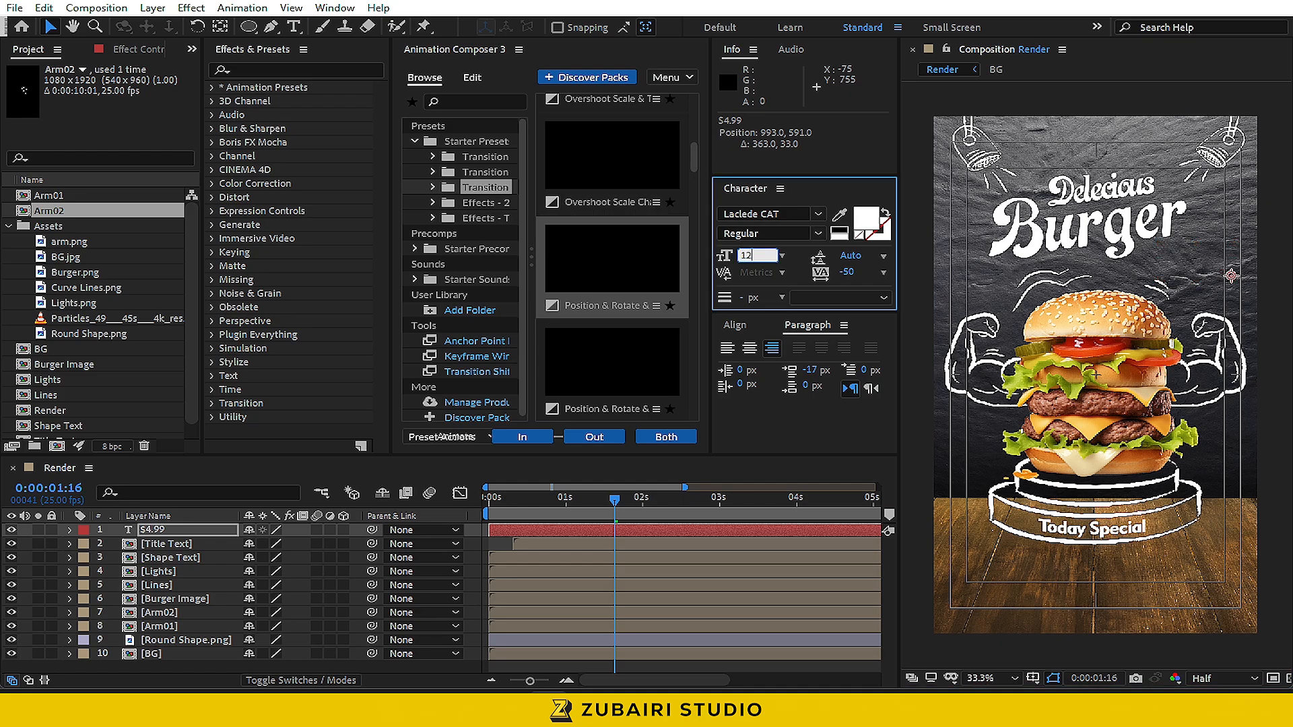
left_click_drag(1199, 262, 1192, 261)
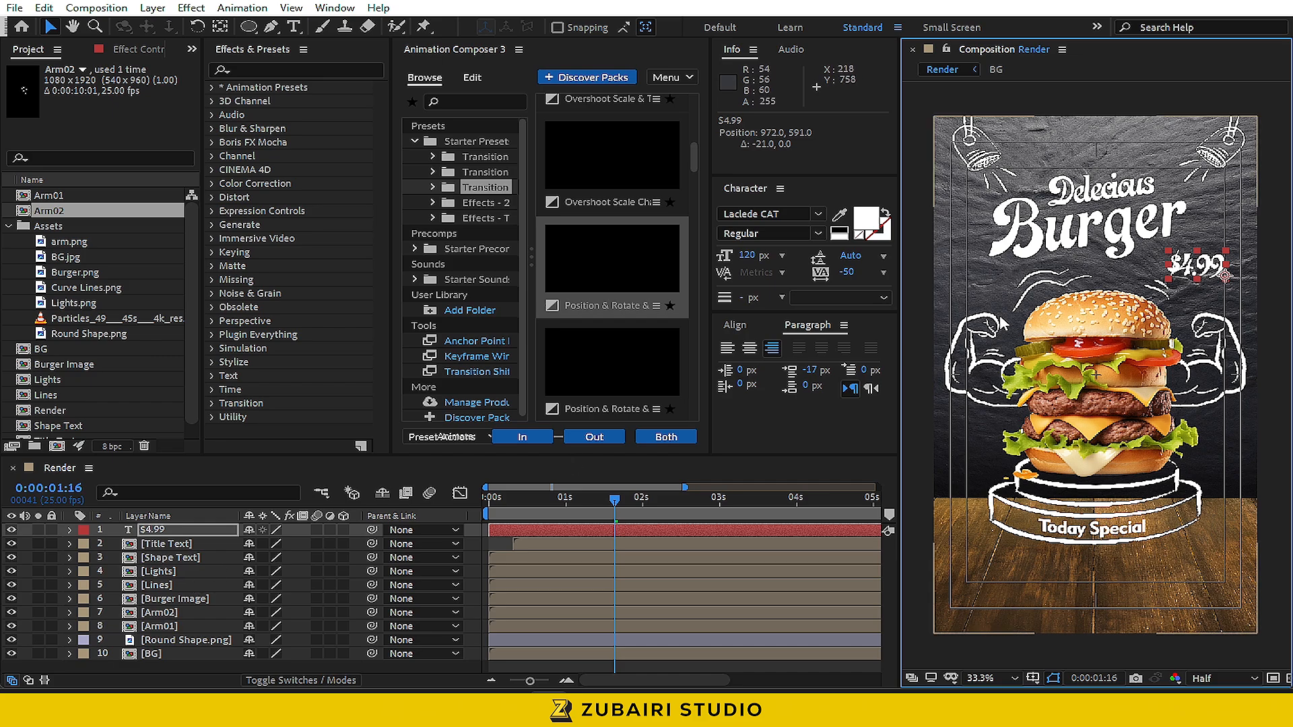
Reduce the $4.99 text size to 100 px and nudge it to about x 970, y 587
key("ctrl+Down")
key("period")
key("period")
key("period")
key("period")
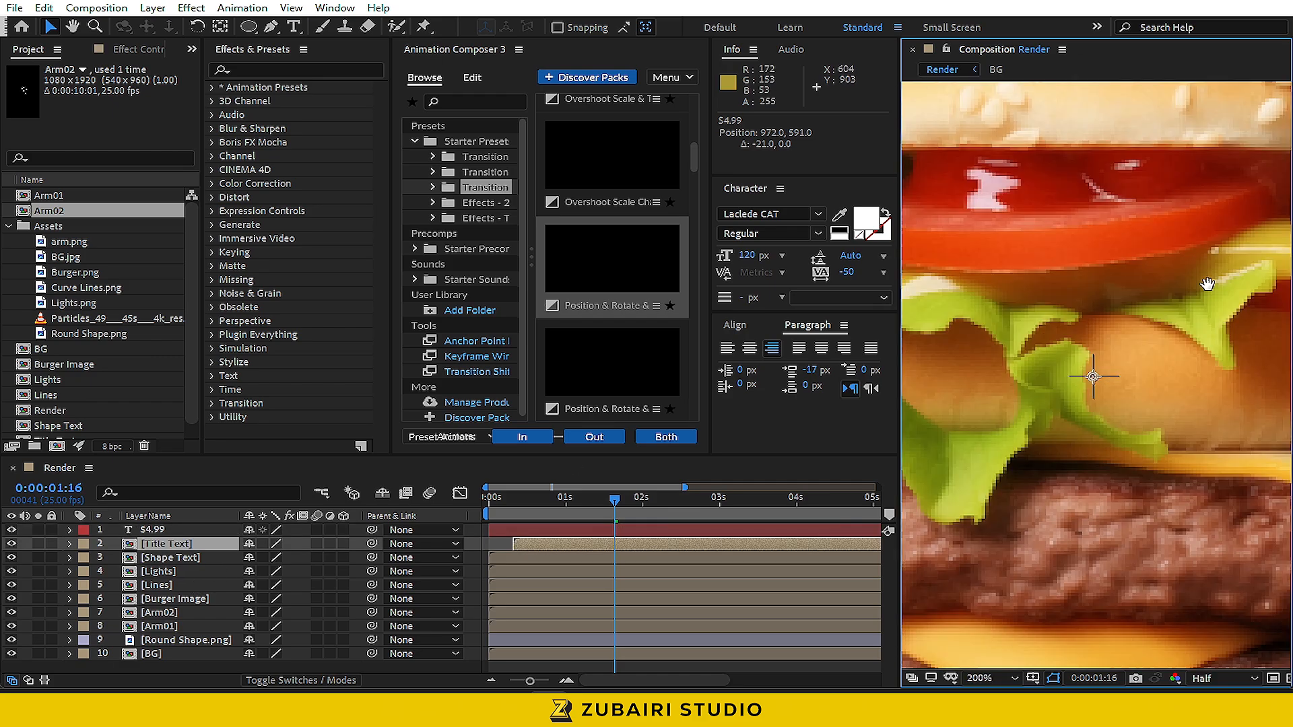
scroll(1206, 283, "down", 4)
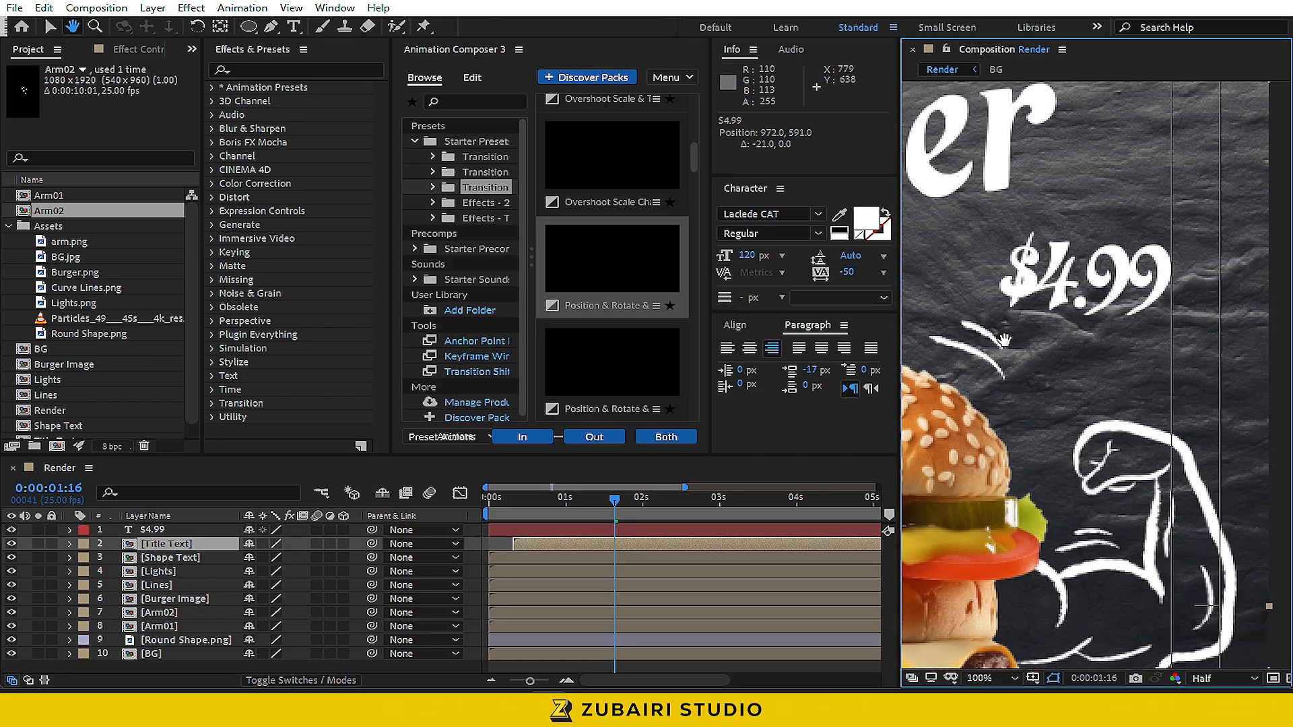
left_click_drag(1003, 340, 1033, 336)
key("v")
left_click(170, 530)
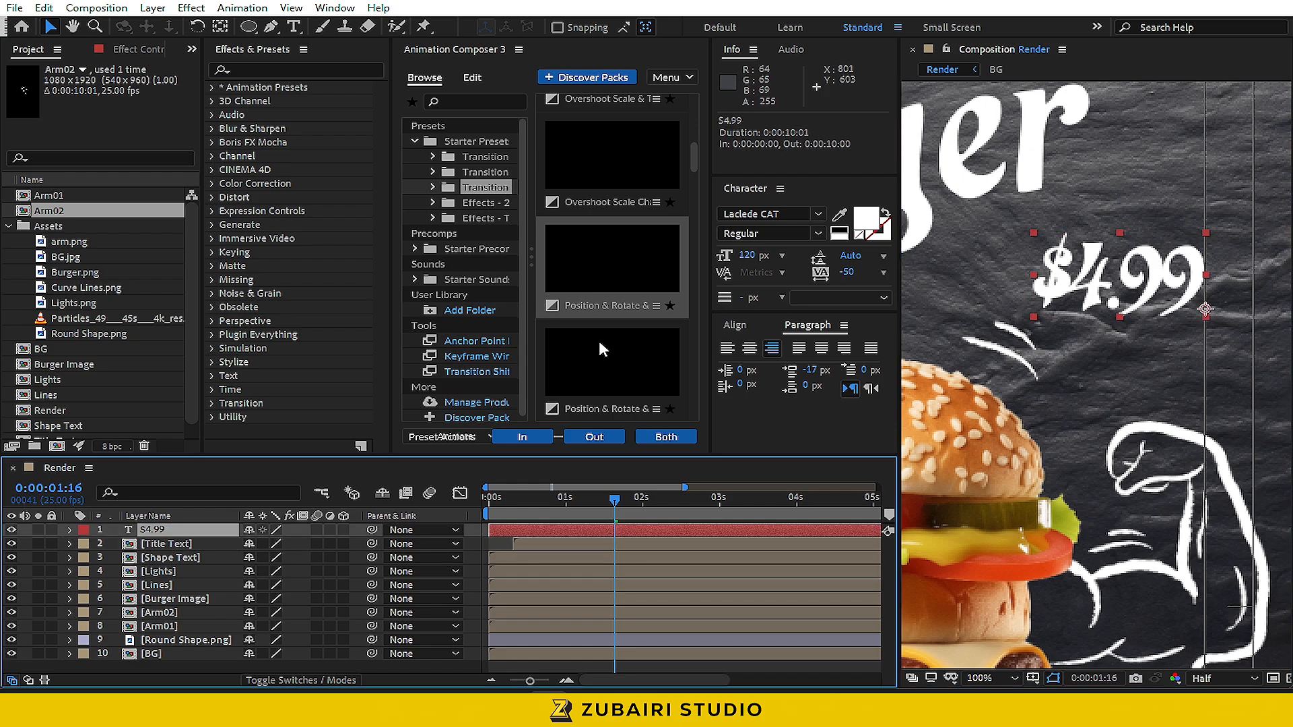
left_click(749, 257)
type("80")
key("Return")
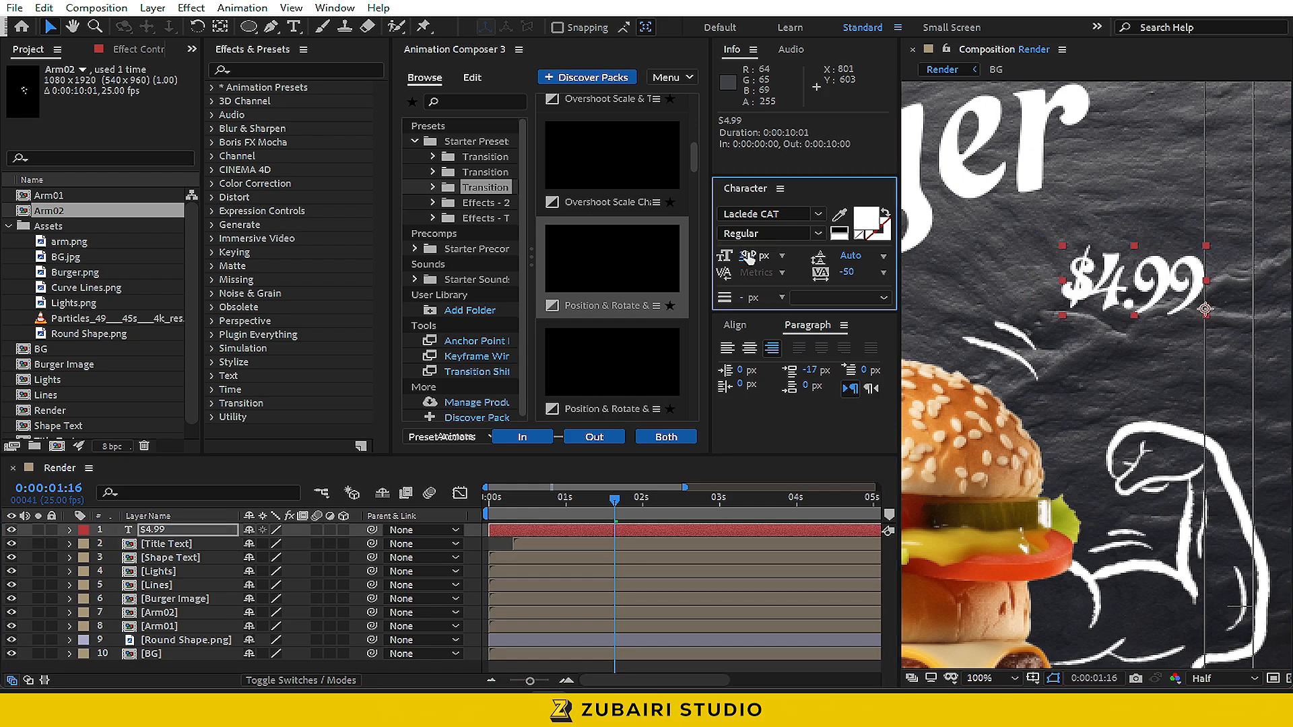
left_click_drag(1152, 273, 1150, 269)
Apply the Bottom variant of the Position & Rotate text preset as an In transition to the $4.99 layer
left_click(608, 306)
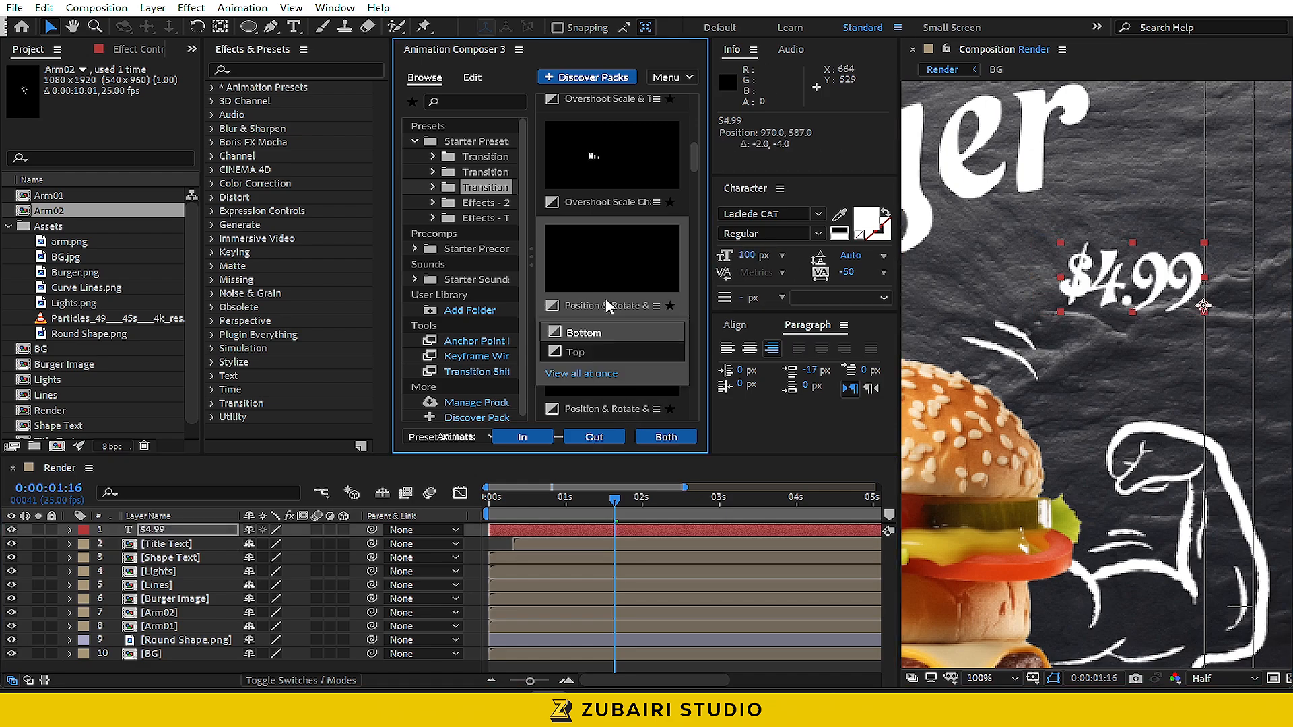
left_click(523, 437)
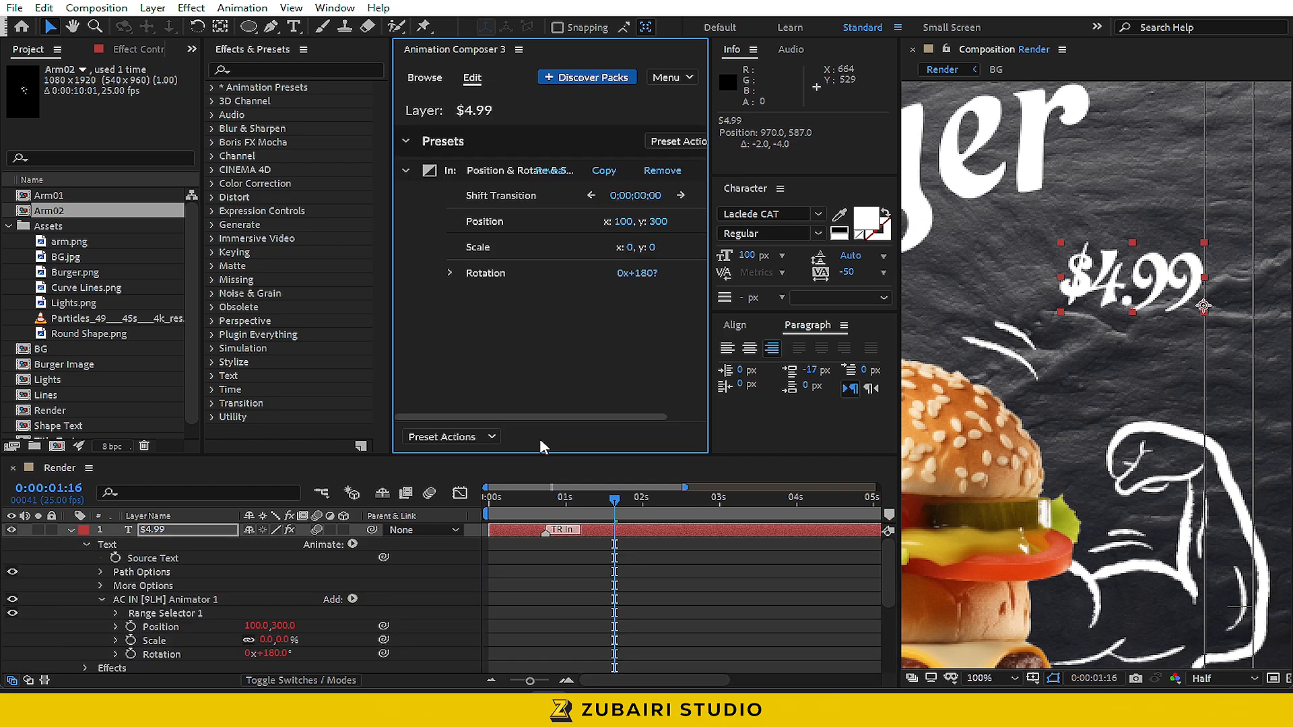
Move the $4.99 layer to start at 0:00:00:14 and scrub through its text animation
left_click(568, 498)
left_click_drag(532, 499, 665, 534)
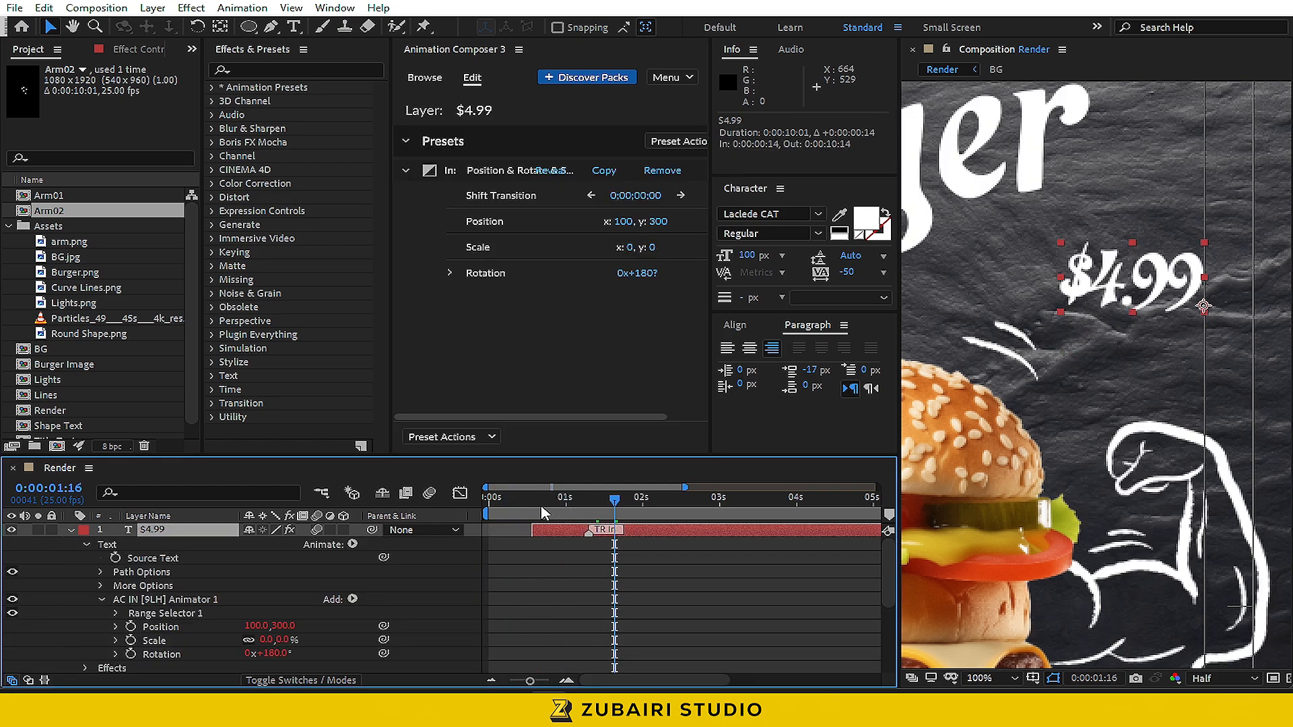
left_click_drag(538, 500, 632, 507)
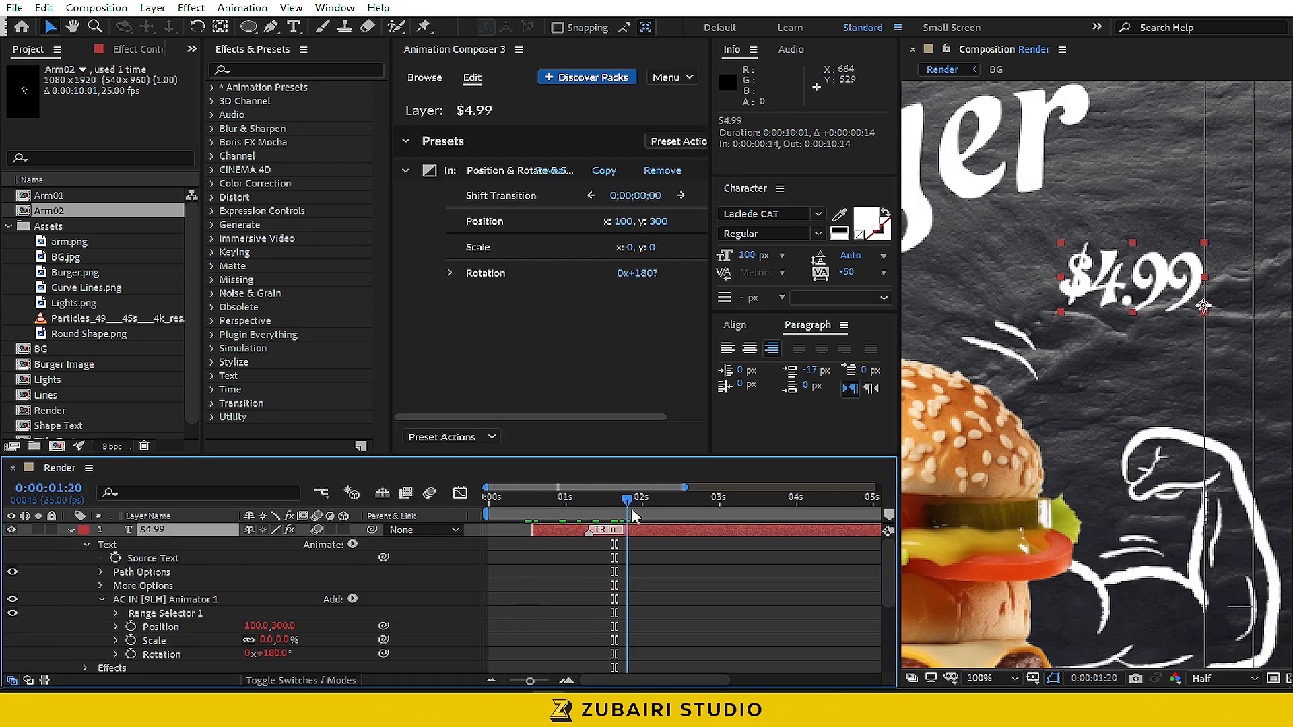
Collapse the $4.99 layer's properties and enable motion blur for the Render composition
left_click(71, 530)
left_click(429, 494)
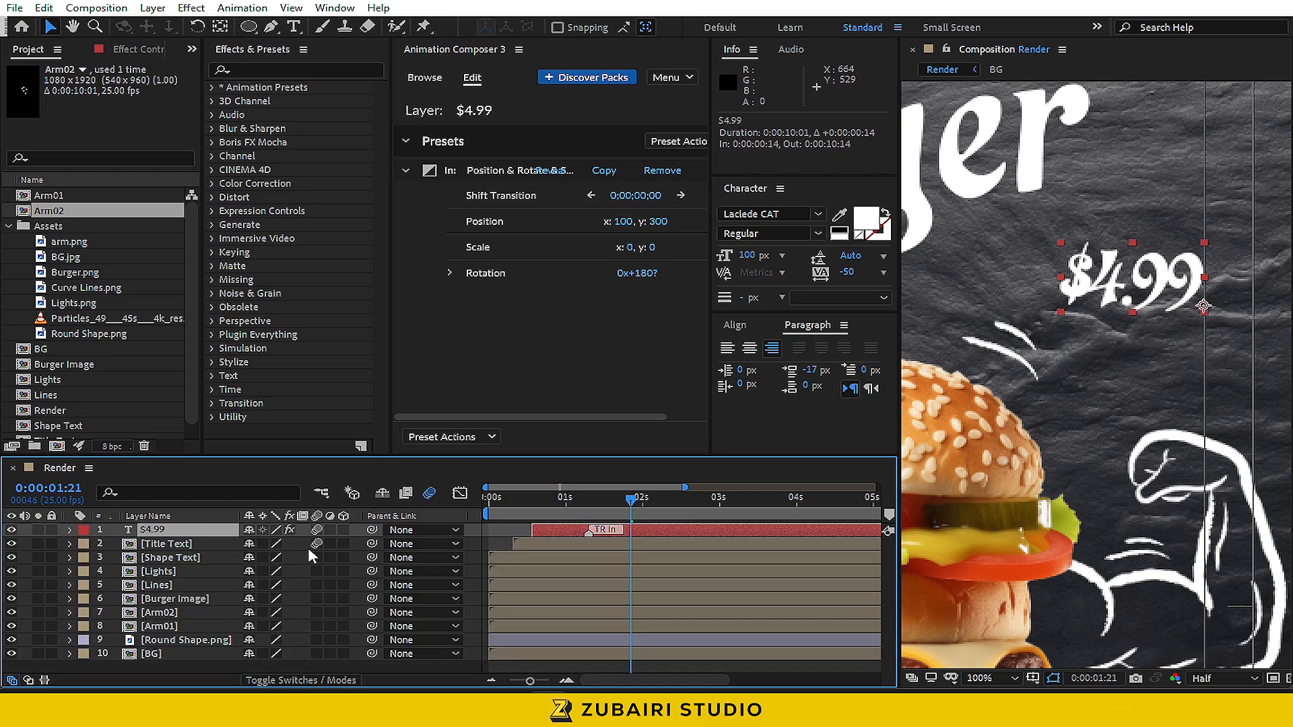
left_click(225, 546)
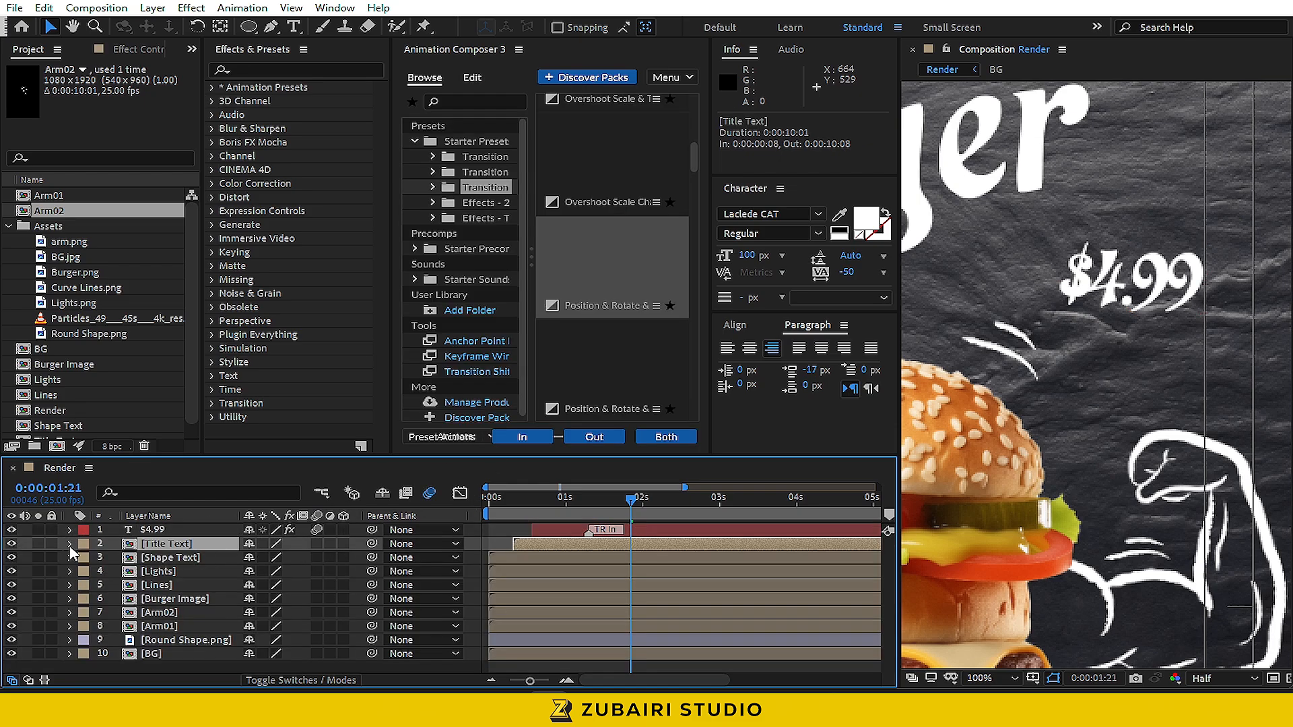
left_click(22, 556)
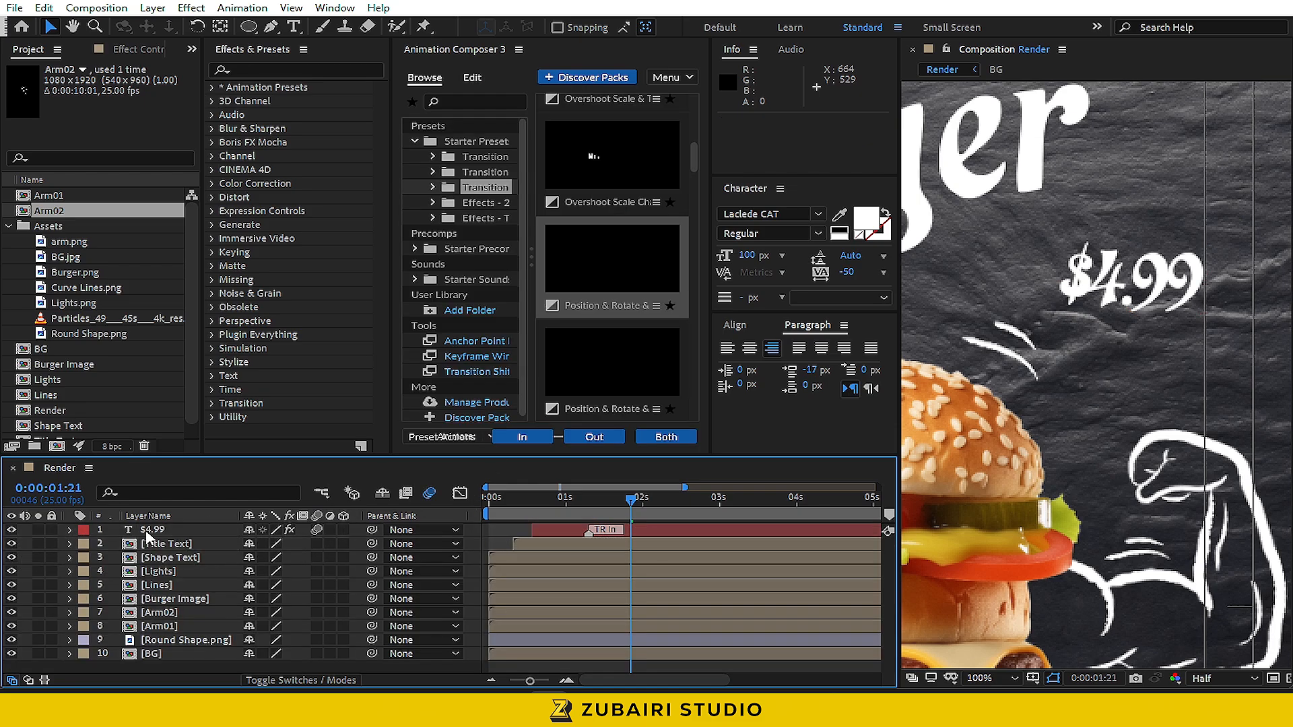
Draw a white, unfilled loop with a 10 px stroke around the $4.99 text using the Pen tool, and refine its curve
left_click(271, 26)
left_click(1075, 219)
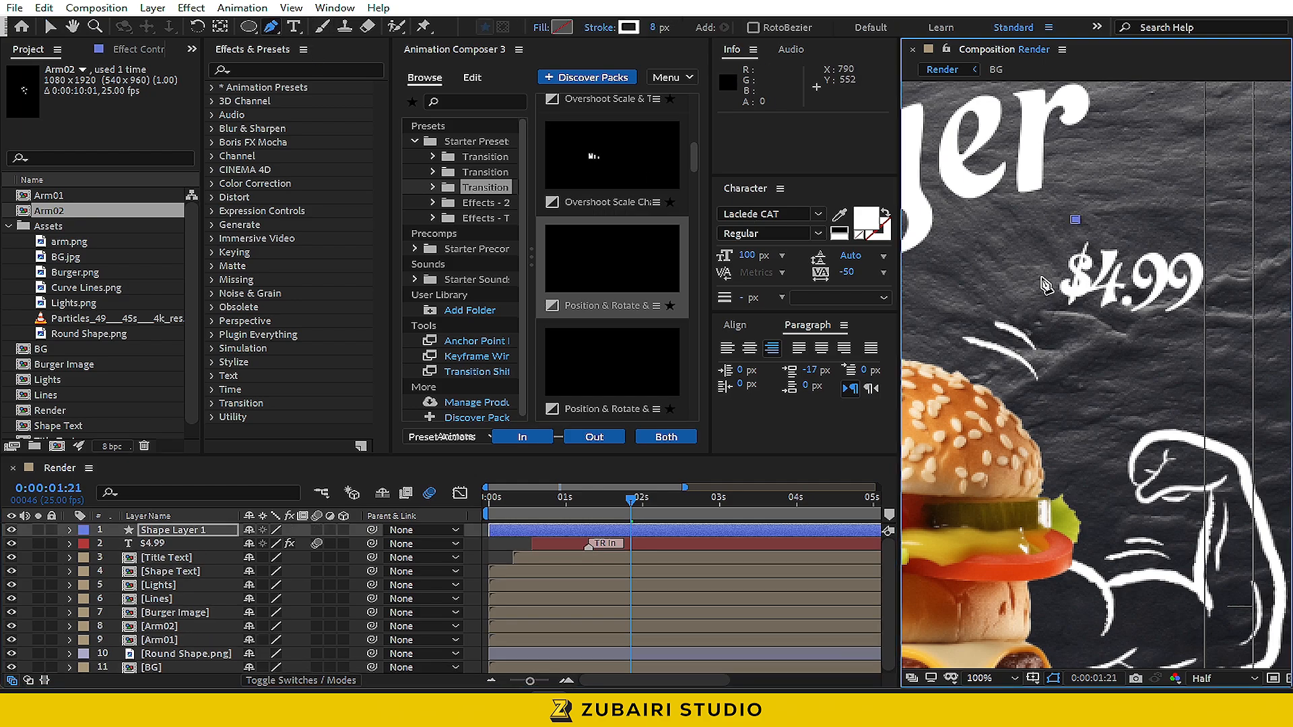
left_click_drag(1042, 283, 1049, 309)
left_click_drag(1119, 335, 1169, 329)
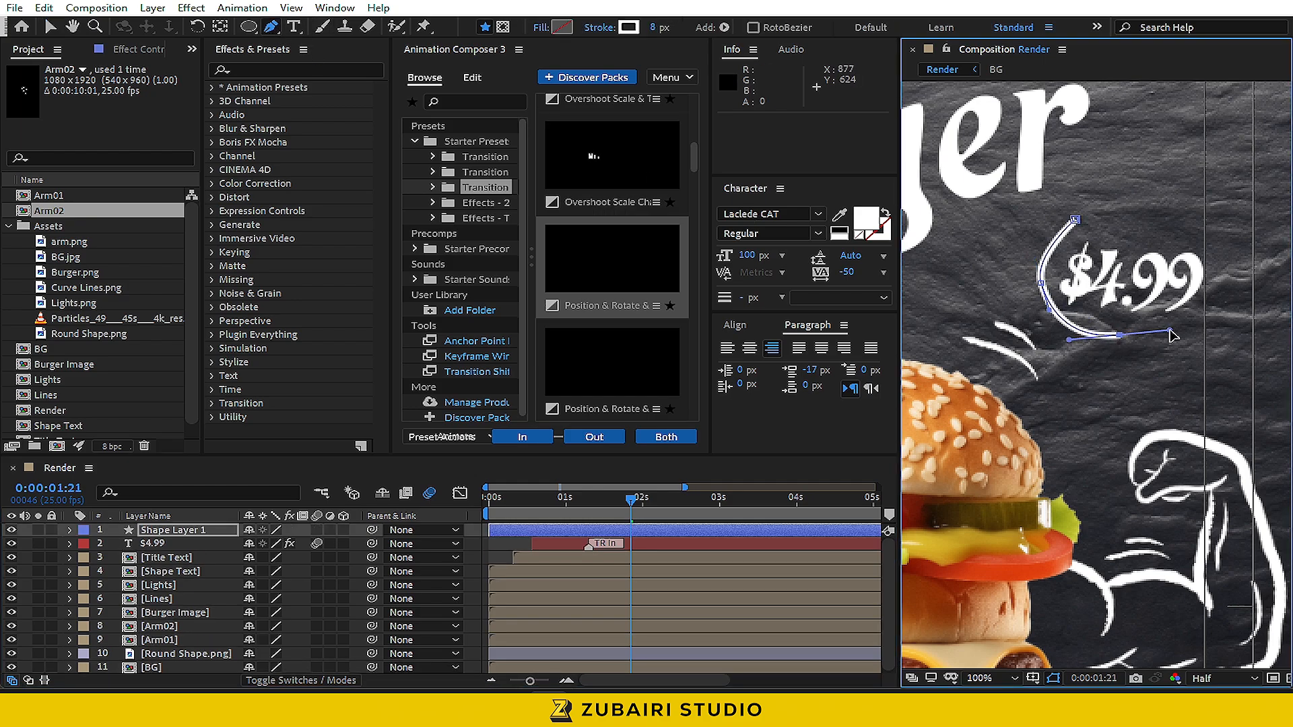
left_click_drag(1232, 294, 1241, 272)
left_click_drag(1210, 207, 1067, 210)
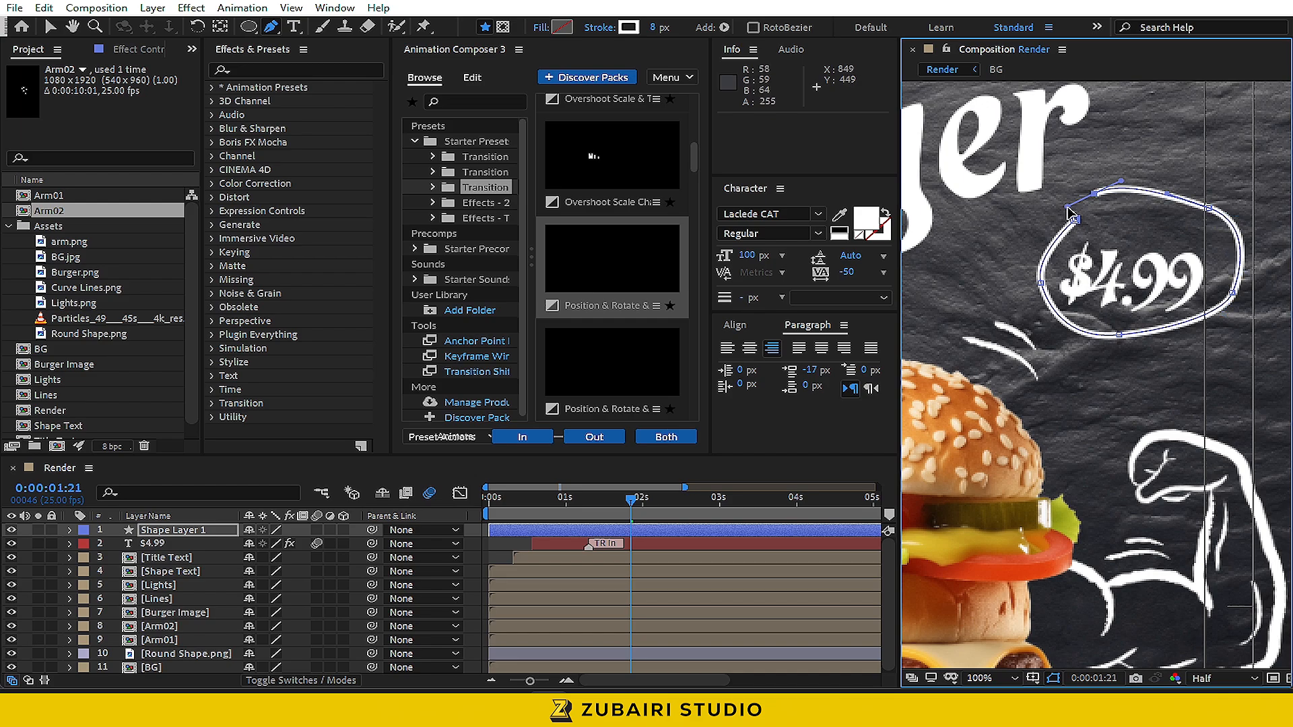
left_click(1211, 205, "ctrl")
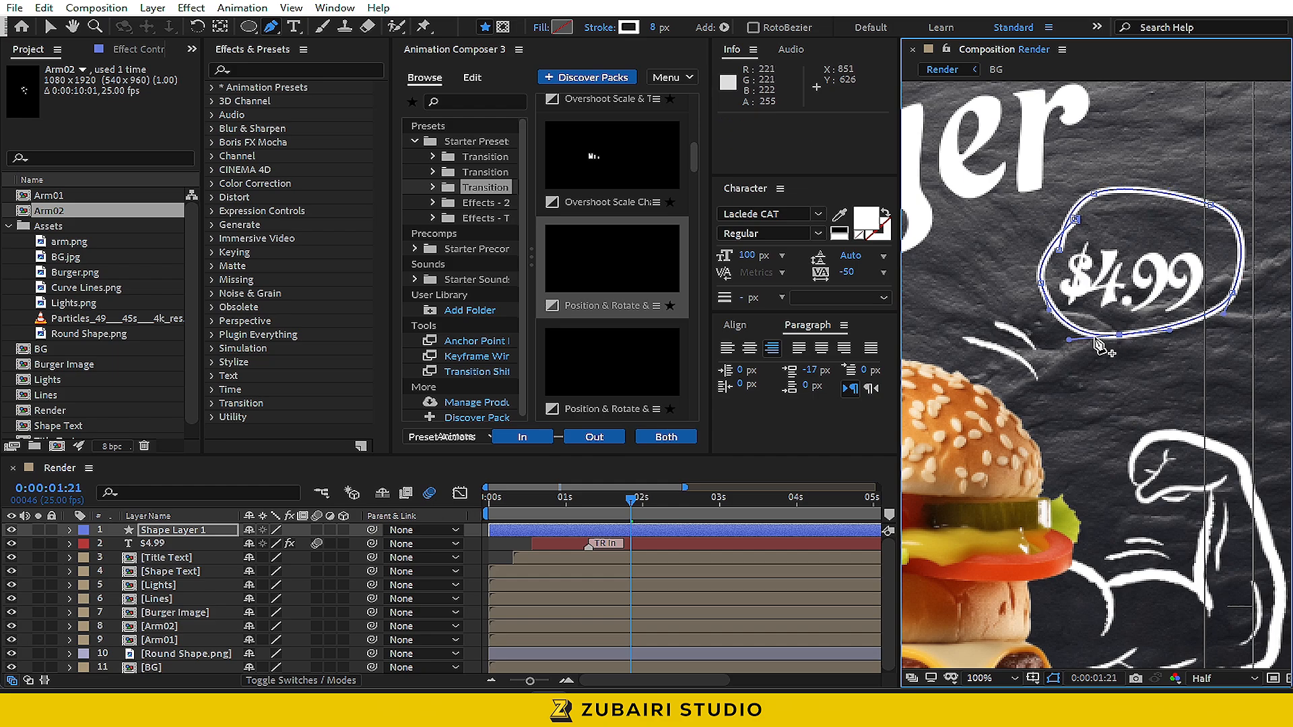
left_click(1119, 334, "ctrl")
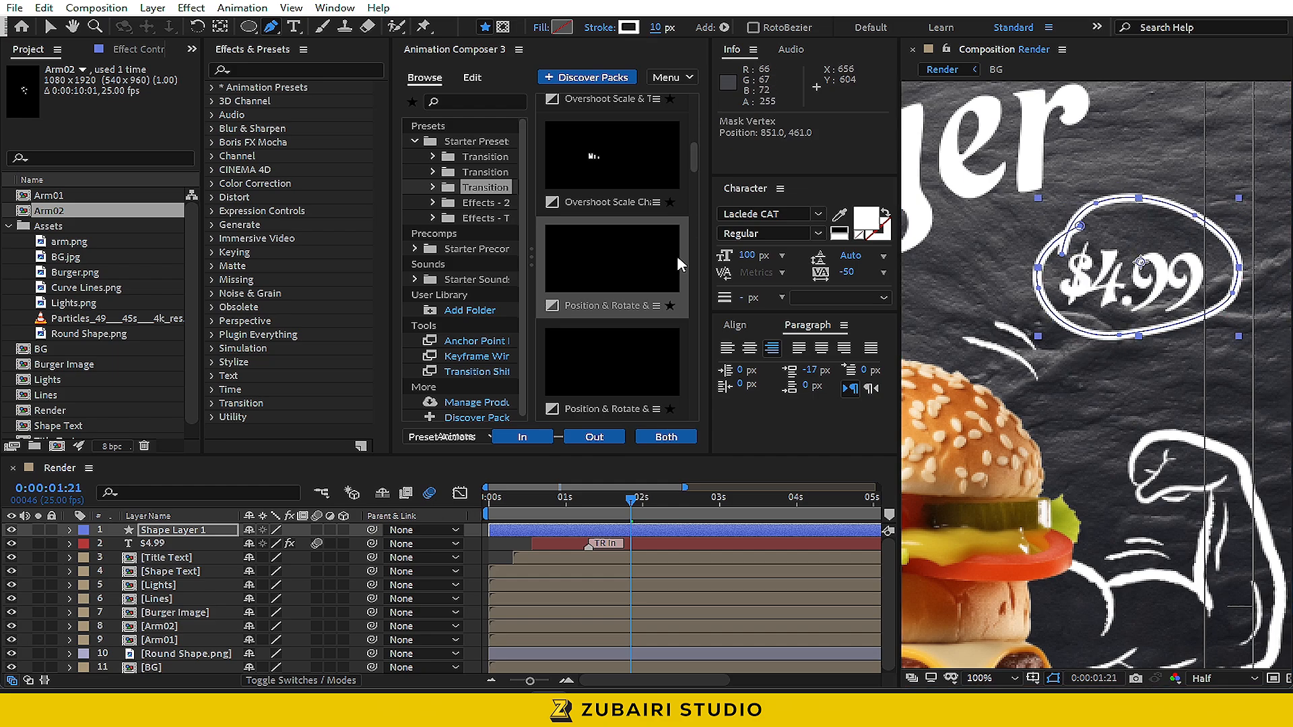
Set the line cap of the price loop's stroke to Round Cap
left_click(70, 530)
left_click(84, 544)
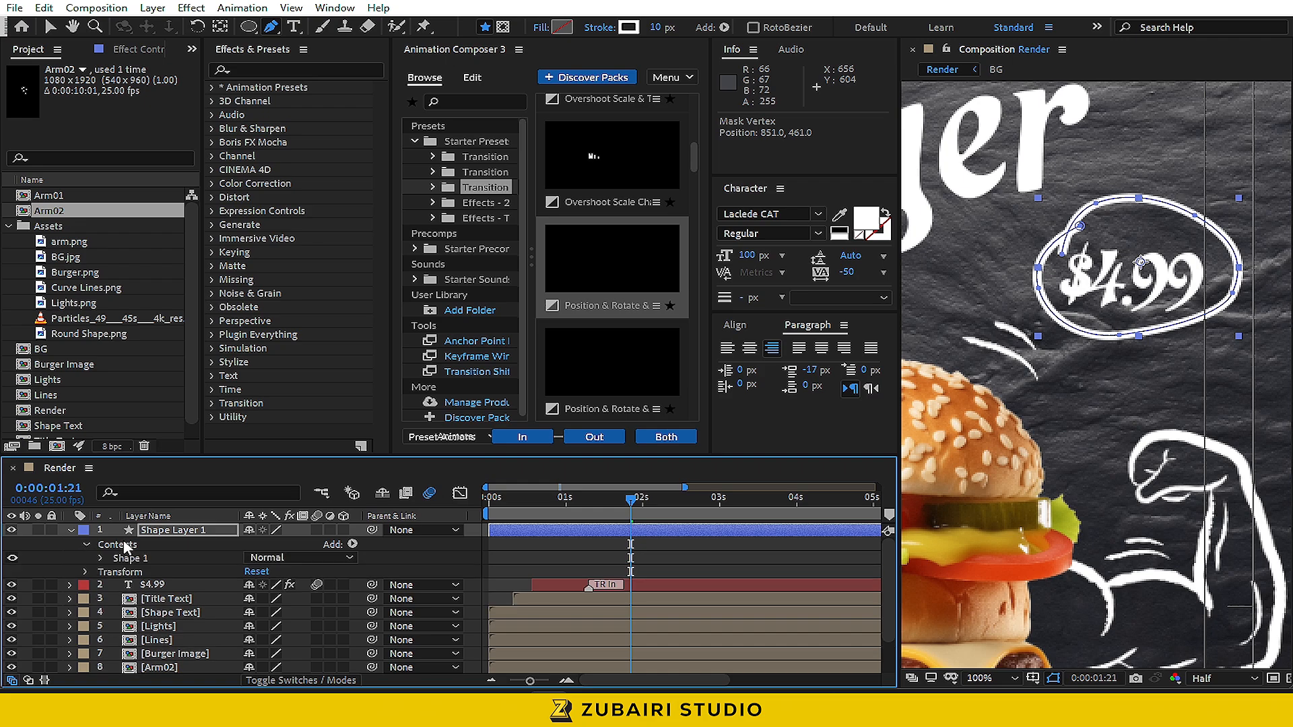
left_click(101, 558)
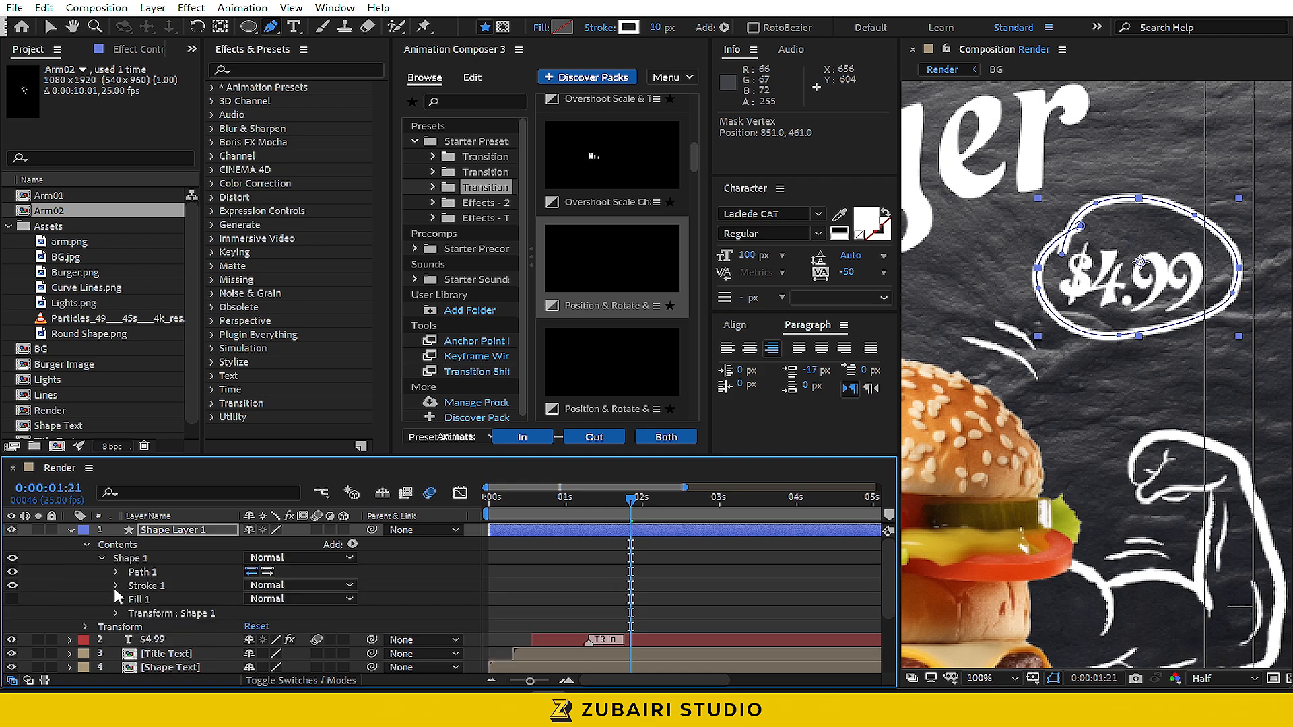
left_click(115, 585)
scroll(114, 588, "down", 3)
scroll(265, 589, "up", 1)
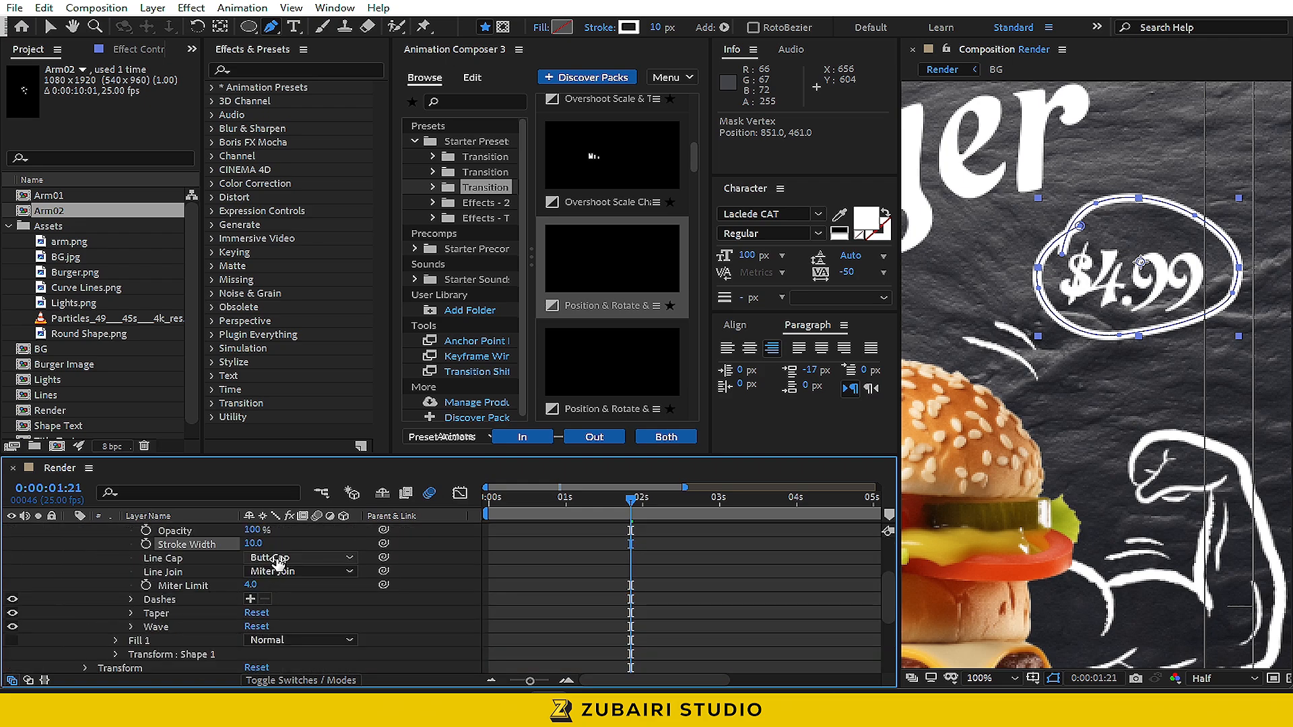
left_click(308, 557)
left_click(289, 592)
Set the start length of the loop stroke's taper to 100%
left_click(131, 613)
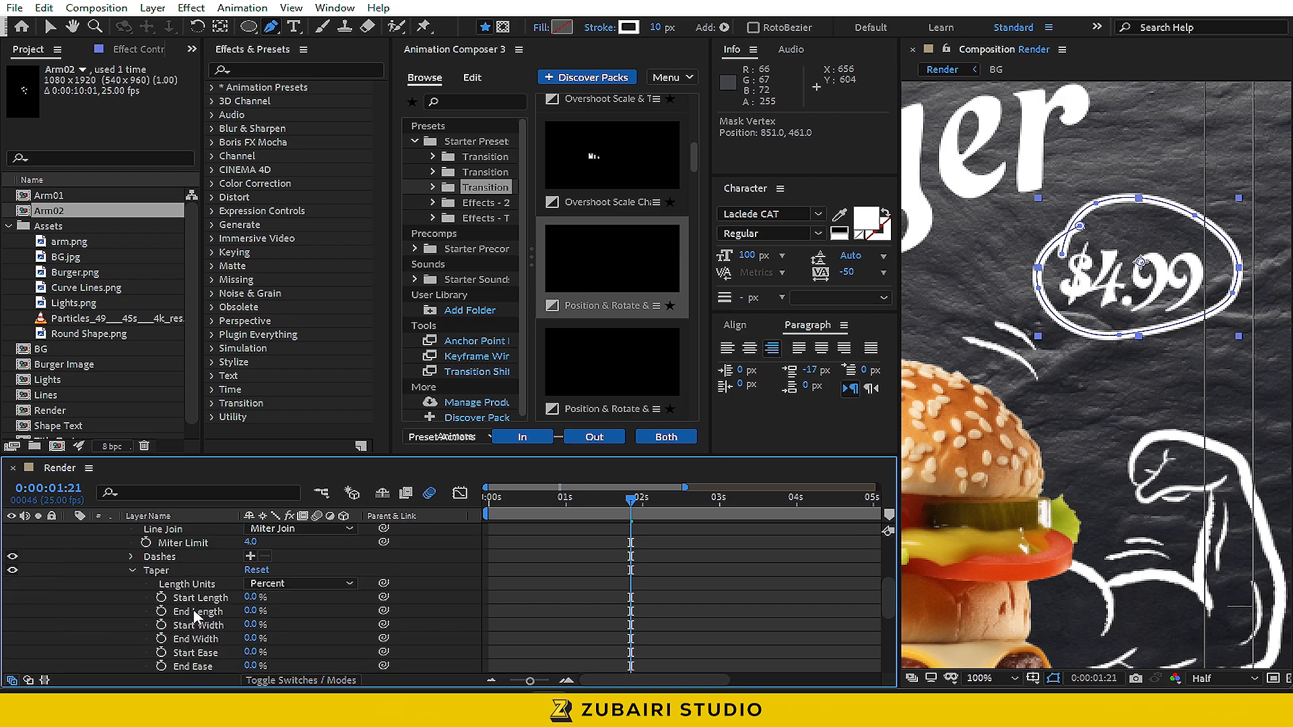
scroll(227, 606, "down", 2)
left_click_drag(251, 556, 340, 556)
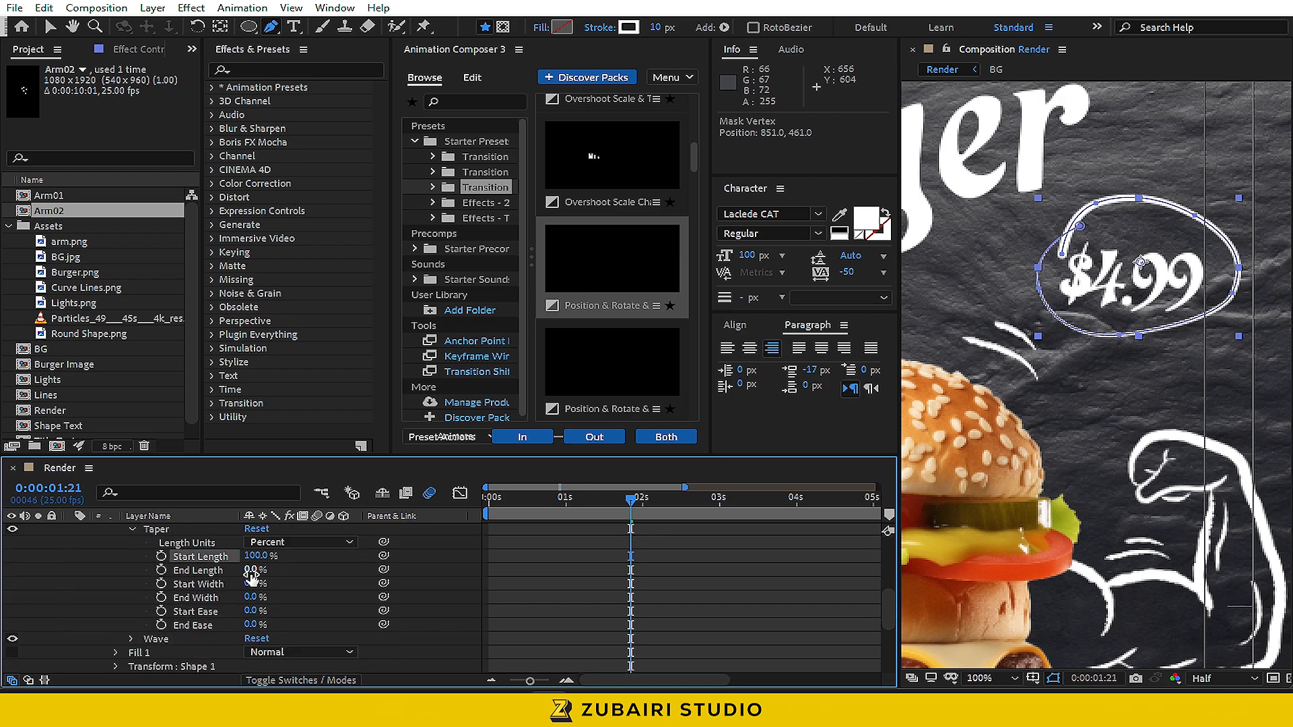
Start the loop's shape layer at 0:00:00:14 and shift the loop slightly left and down around the $4.99 text
left_click(583, 505)
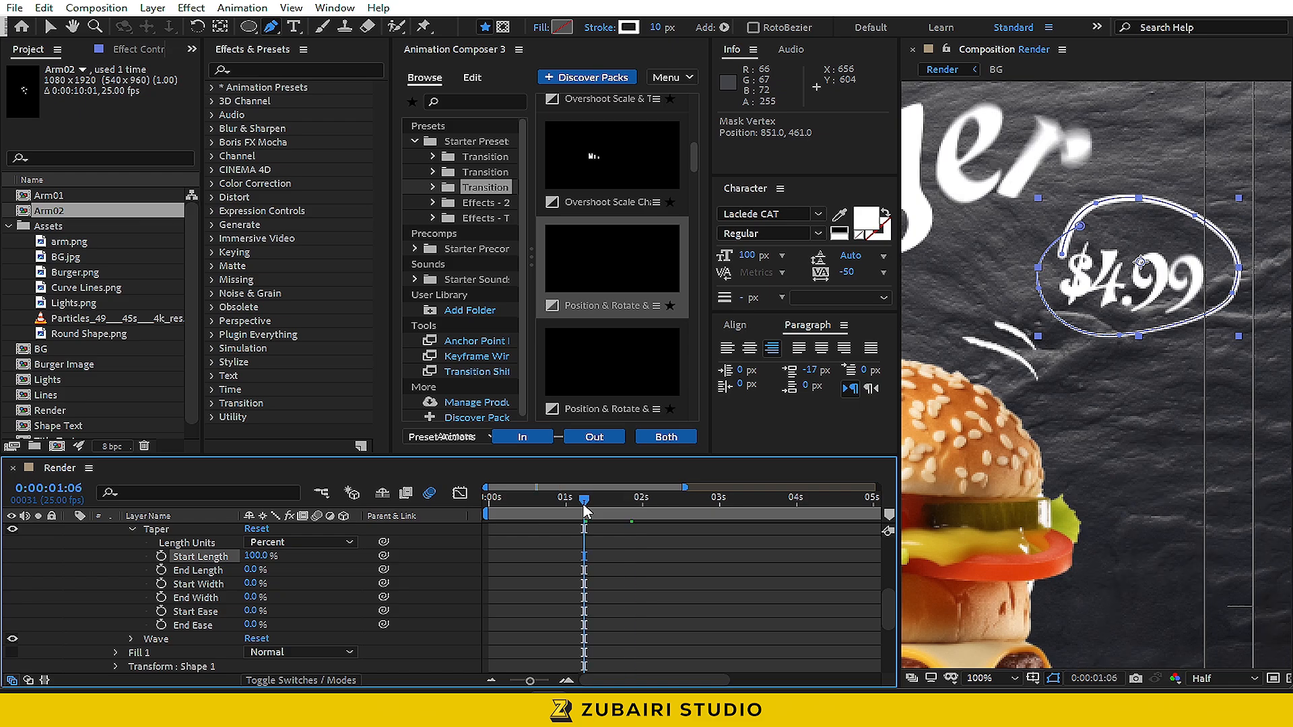
scroll(111, 559, "up", 3)
scroll(109, 564, "up", 2)
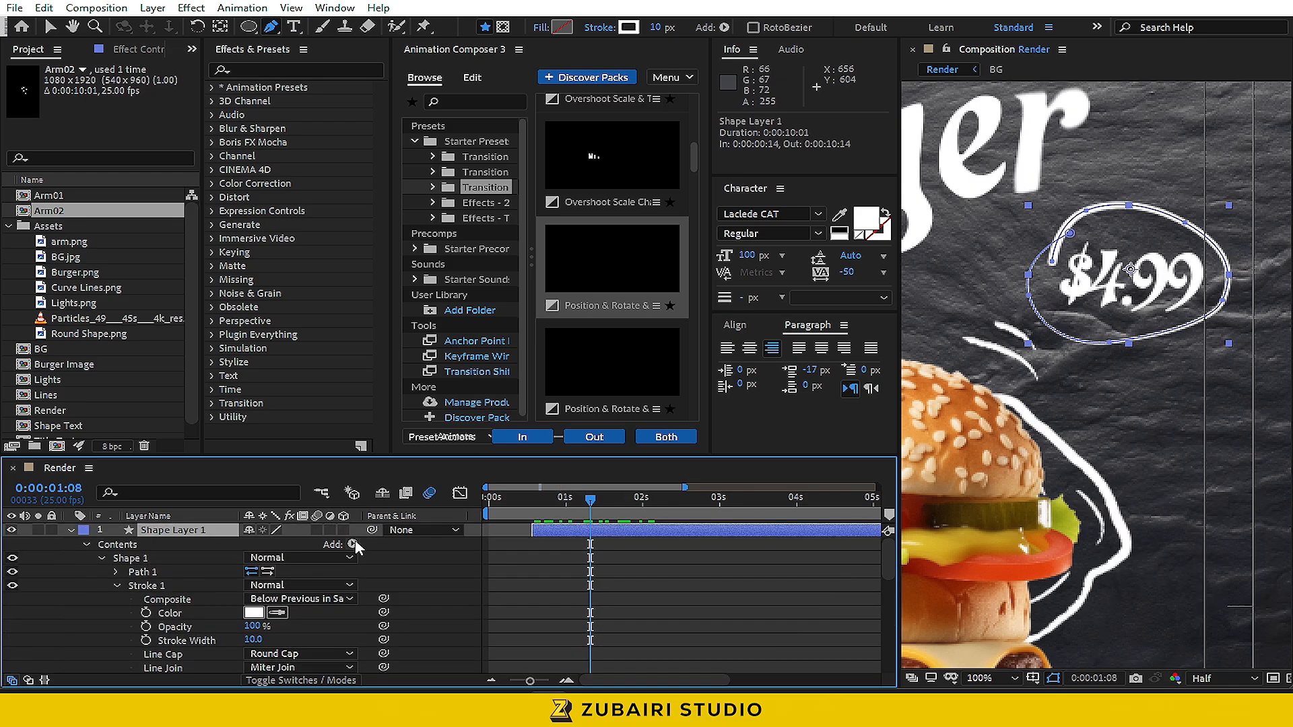
Add Trim Paths to the loop's shape layer and expand its properties
left_click(352, 544)
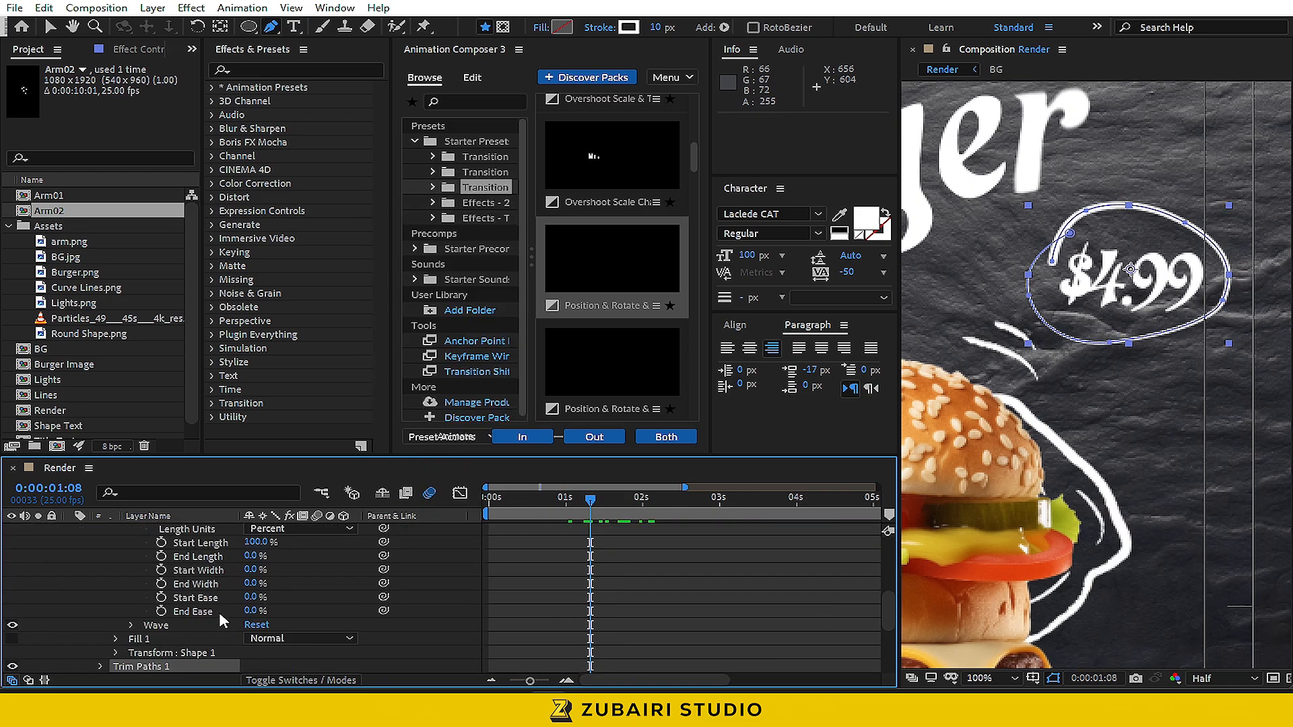
scroll(222, 590, "up", 1)
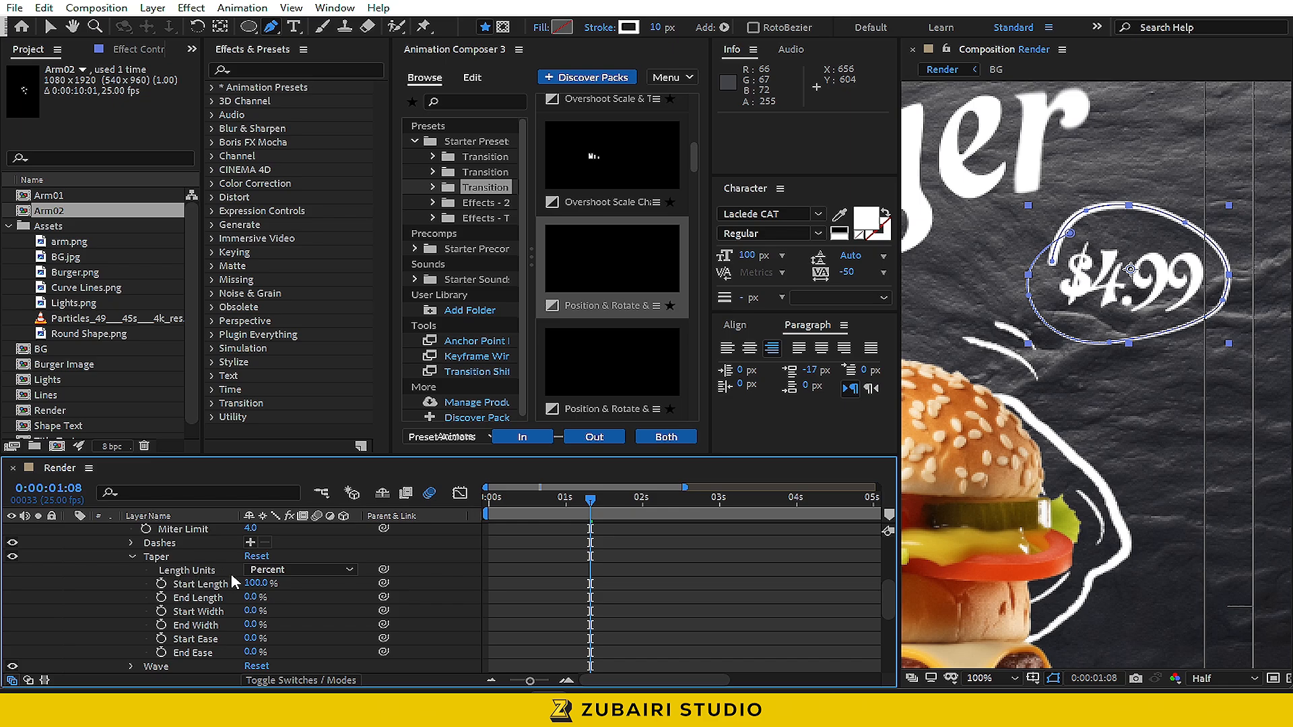
scroll(234, 582, "up", 3)
scroll(234, 583, "down", 6)
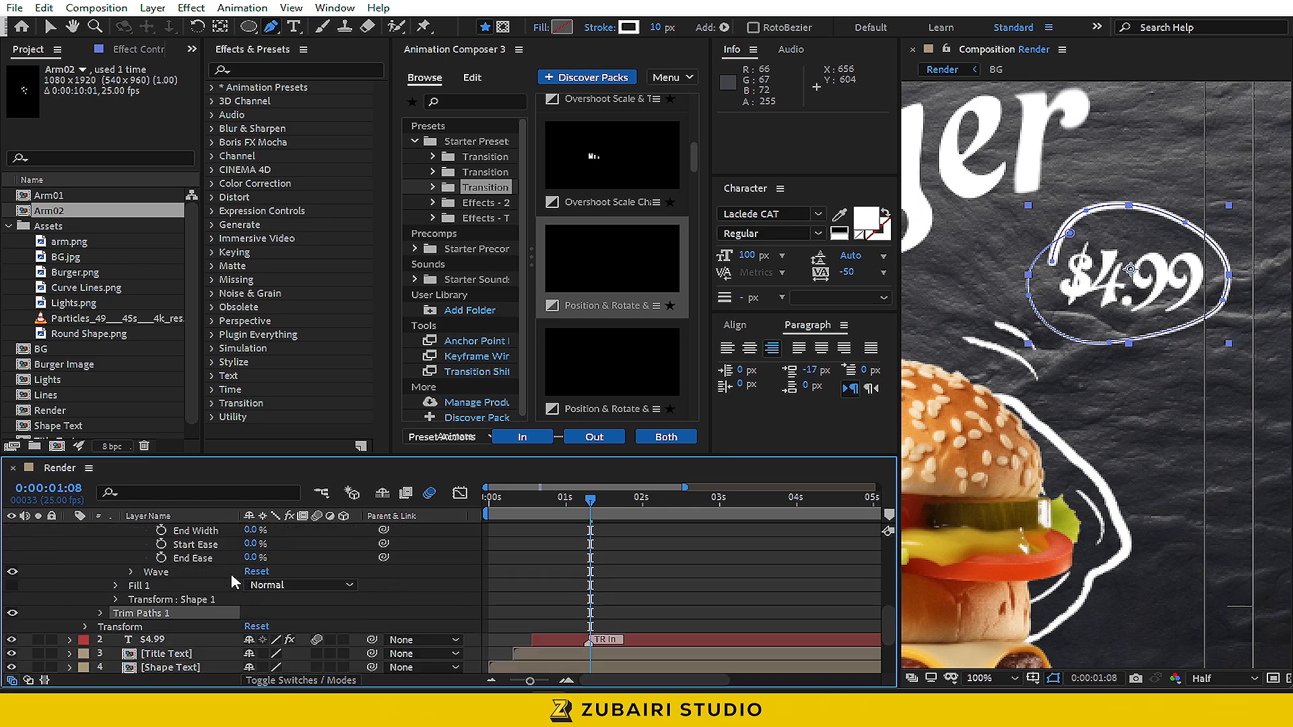
left_click(100, 613)
scroll(242, 593, "down", 2)
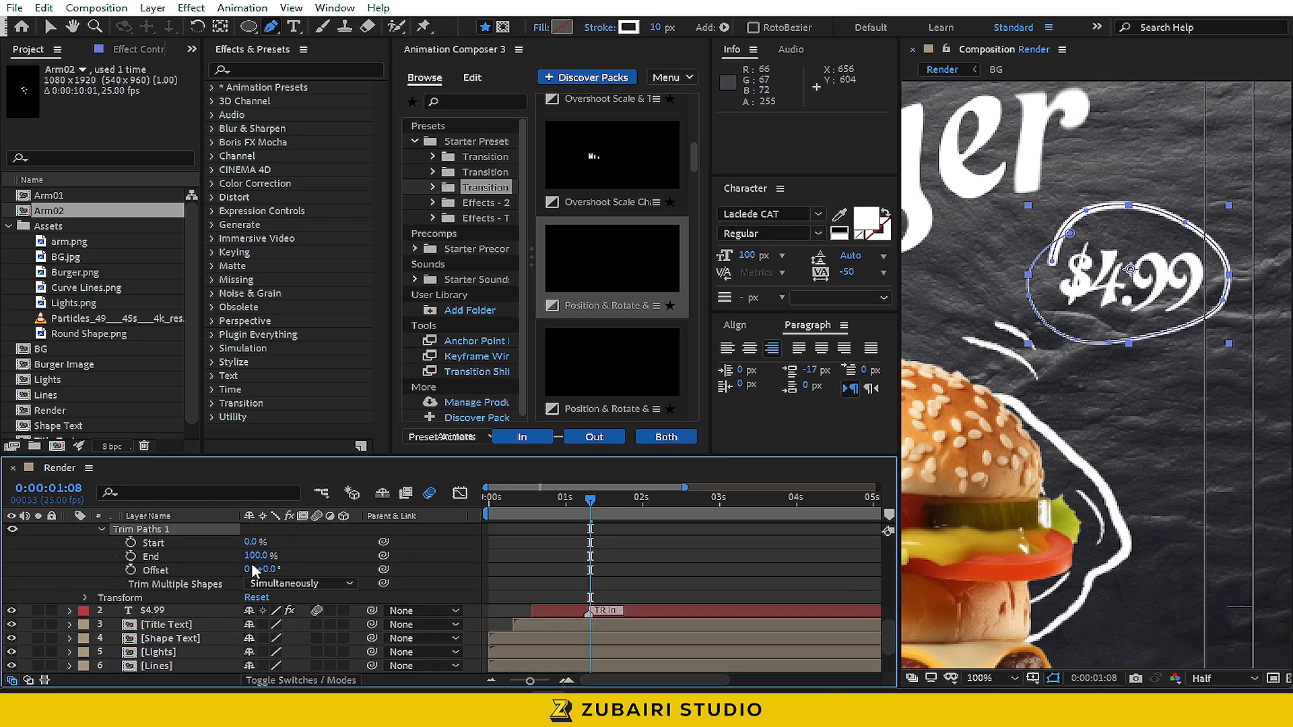
Animate the Trim Paths End from 0% at 0:00:00:14 to 100% at about 0:00:01:05, and preview the loop drawing on
left_click_drag(590, 502, 533, 496)
left_click(131, 556)
left_click(536, 597)
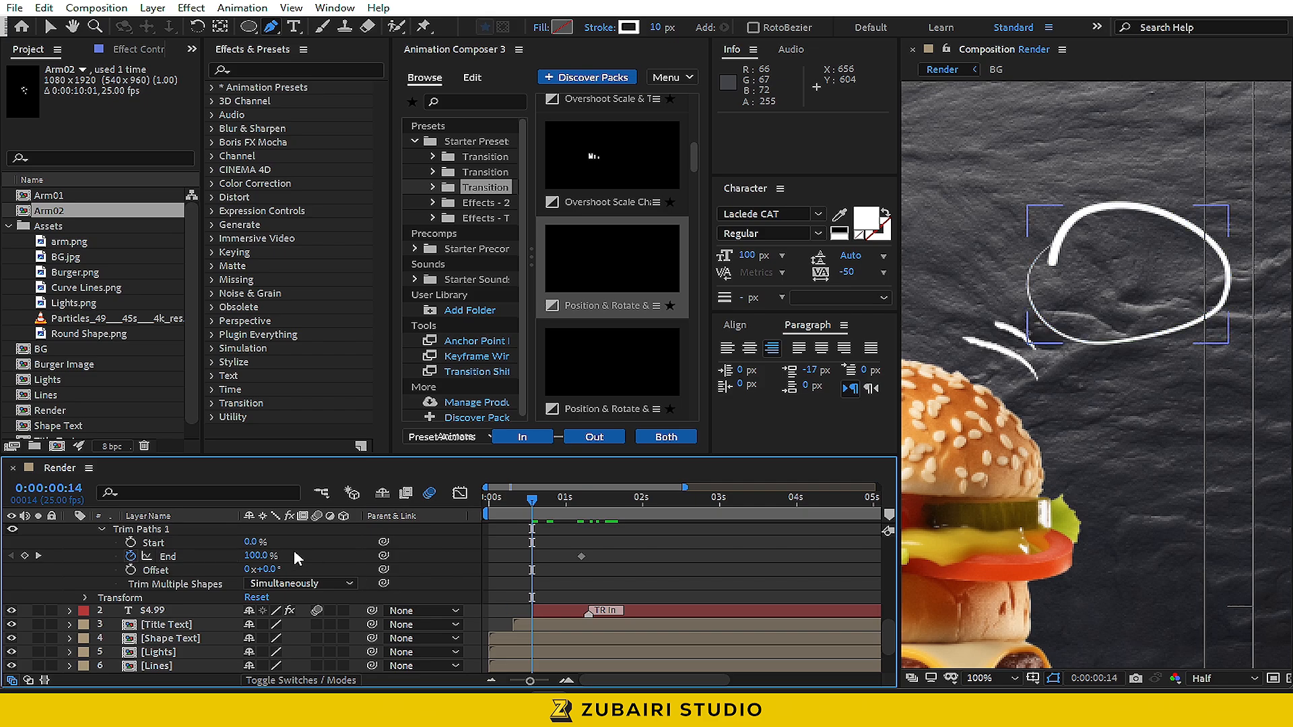
left_click_drag(266, 554, 143, 552)
key("space")
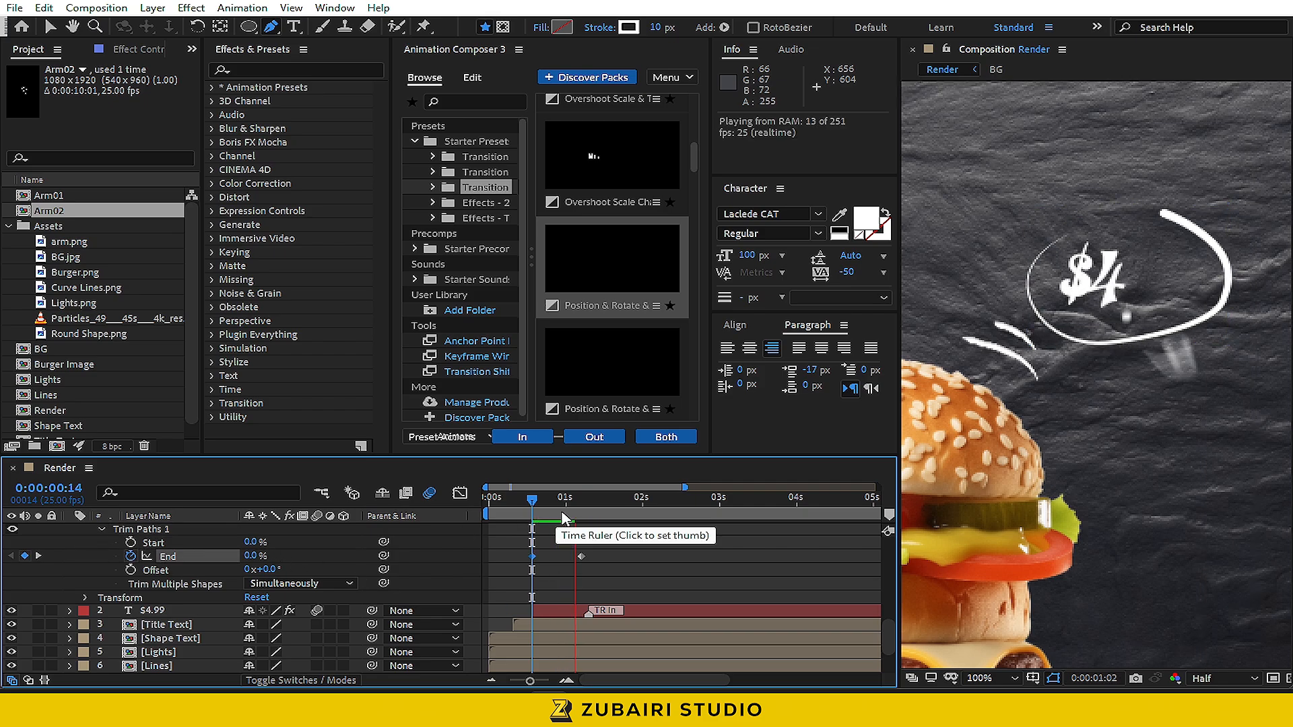
key("space")
Collapse the loop layer's properties and turn on motion blur and 3D for all layers of the Render composition
scroll(1104, 325, "down", 3)
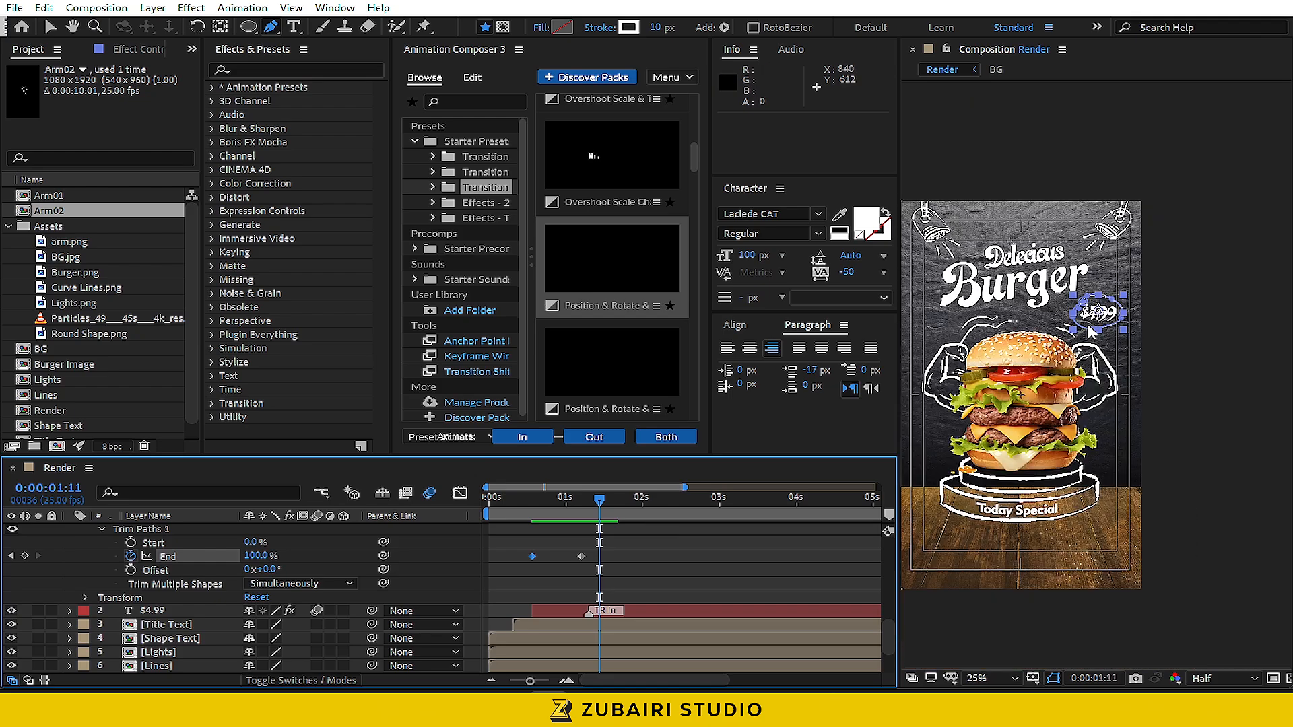
left_click_drag(1022, 391, 1062, 385)
key("g")
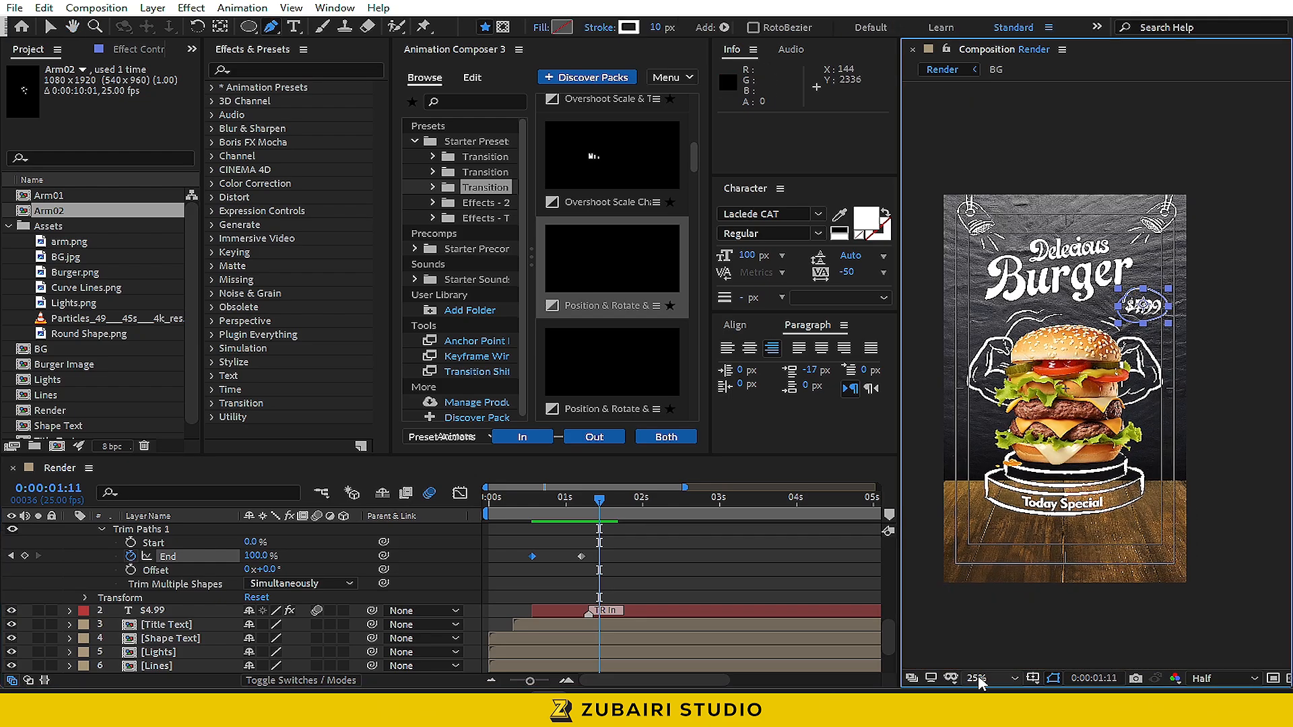
key("shift+/")
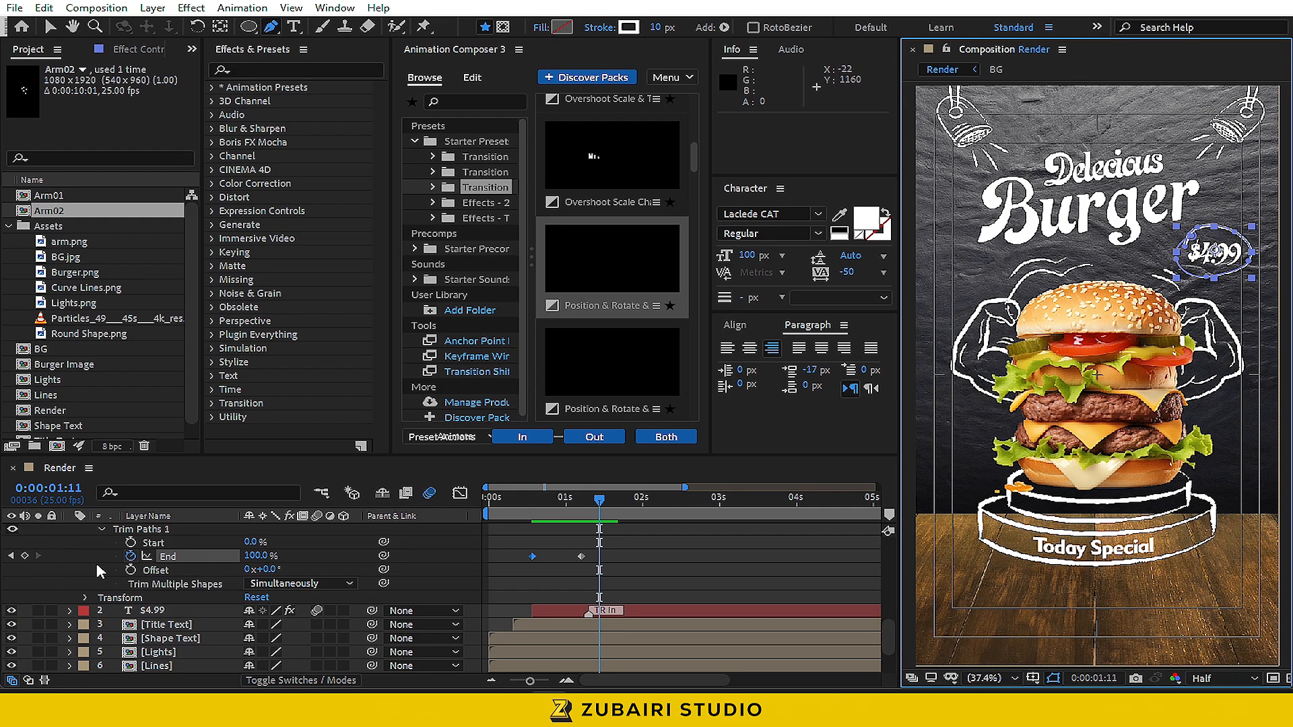
scroll(98, 565, "up", 8)
left_click(69, 530)
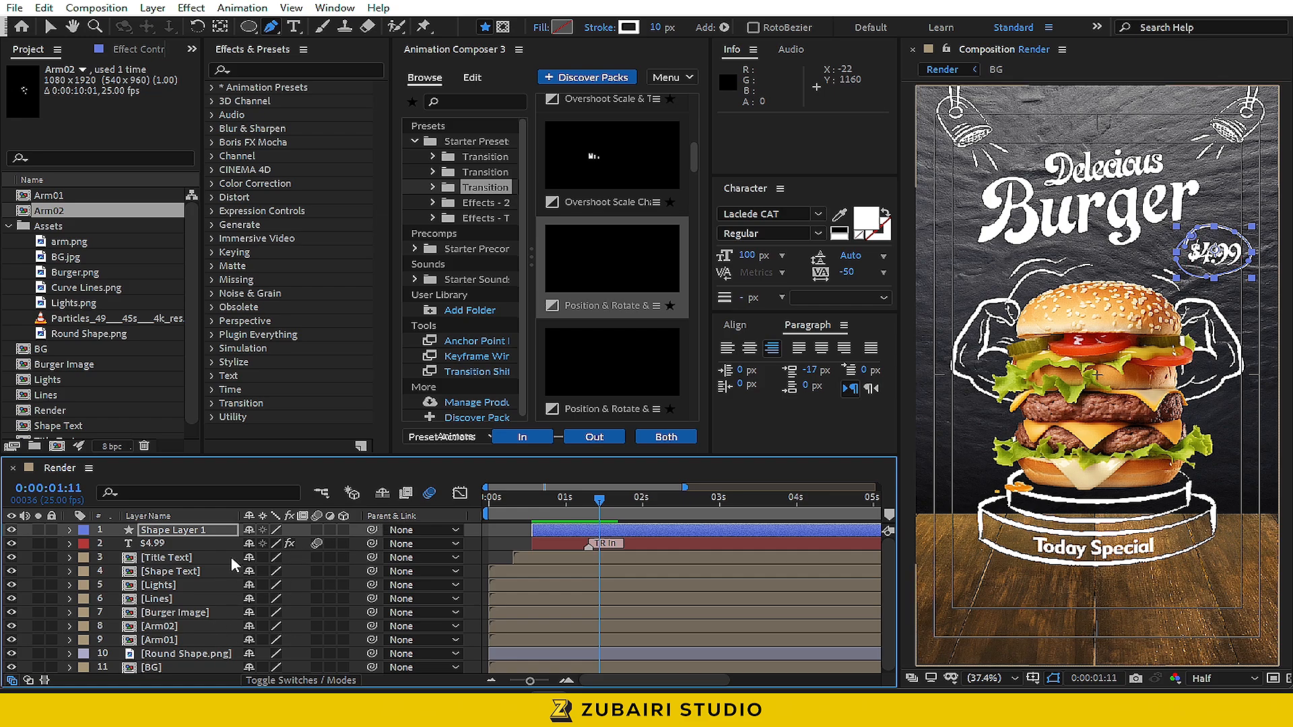
key("ctrl+a")
left_click(319, 544)
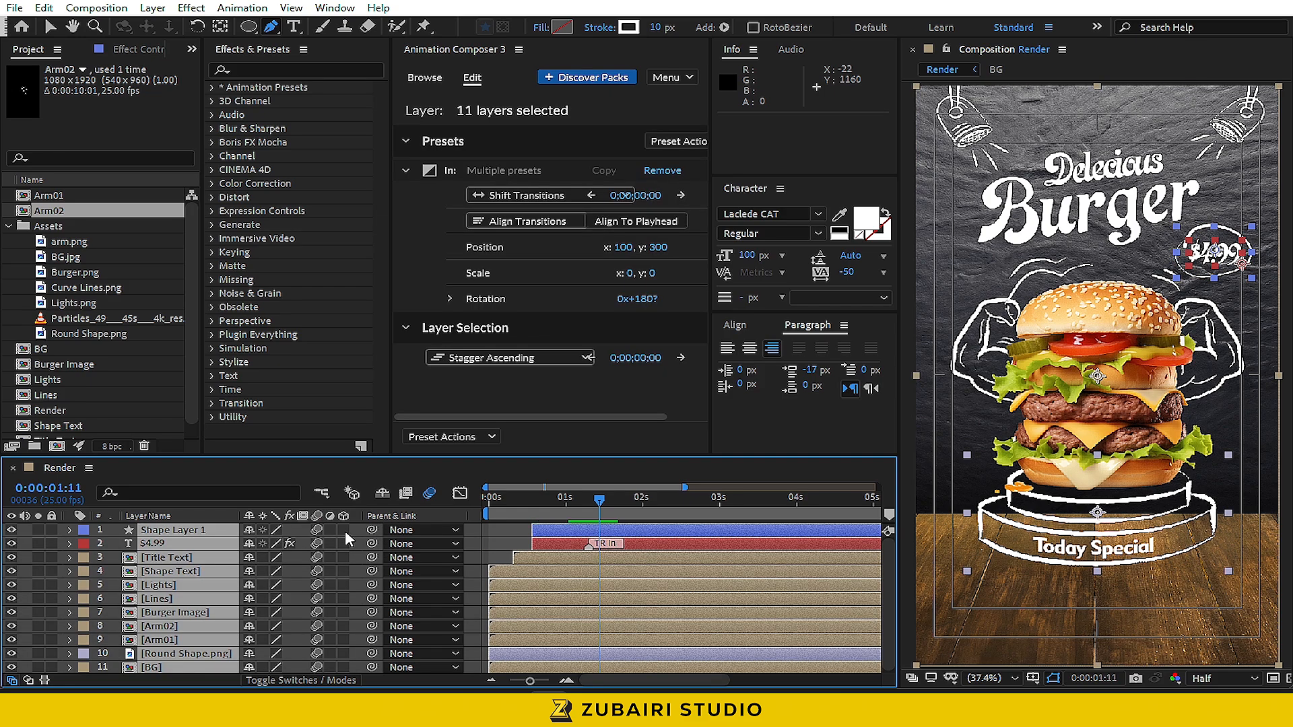
left_click(344, 544)
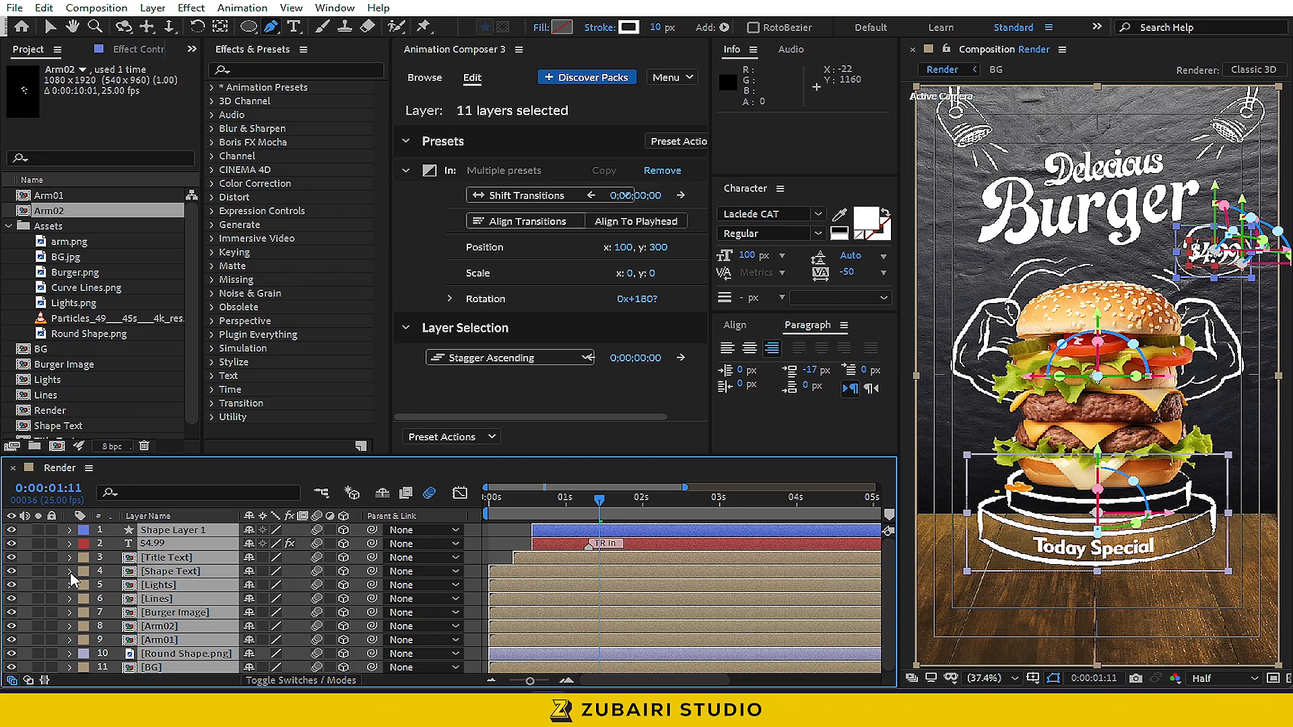
key("F2")
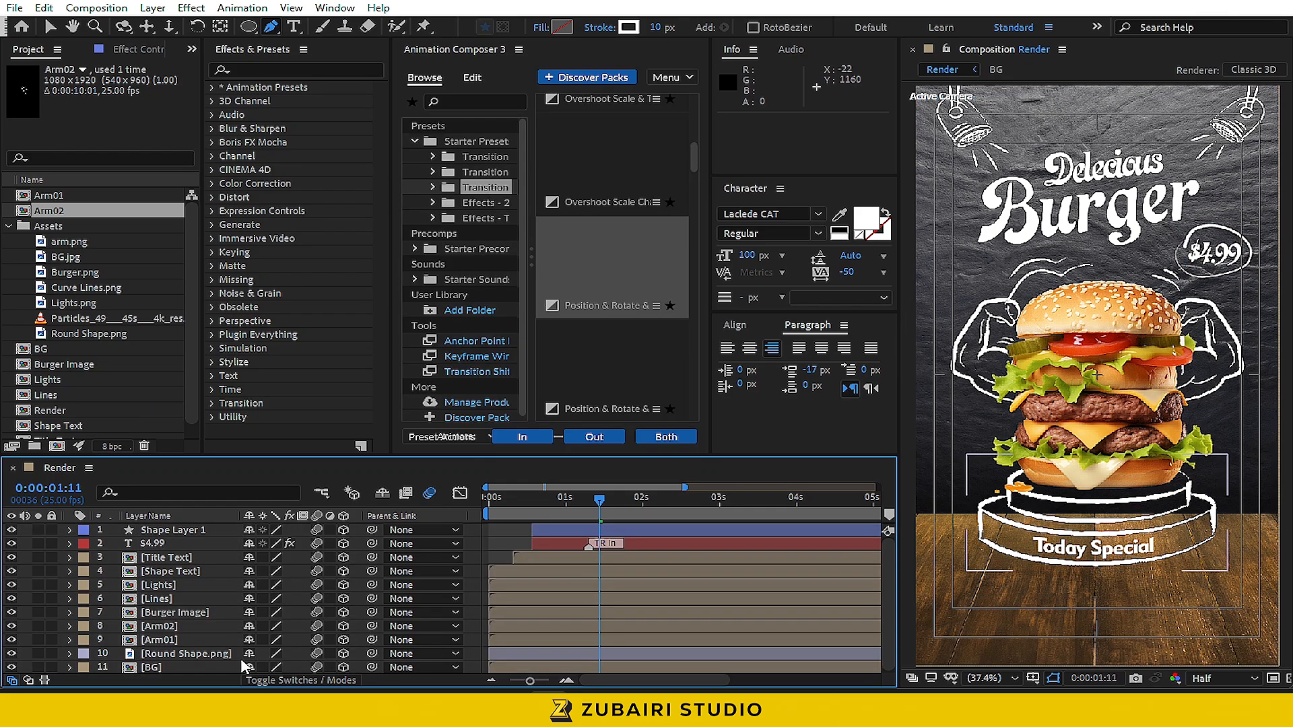
Add a two-node camera named Camera 1 with the 35mm preset and place it beneath the BG layer
right_click(241, 665)
right_click(30, 564)
mouse_move(202, 379)
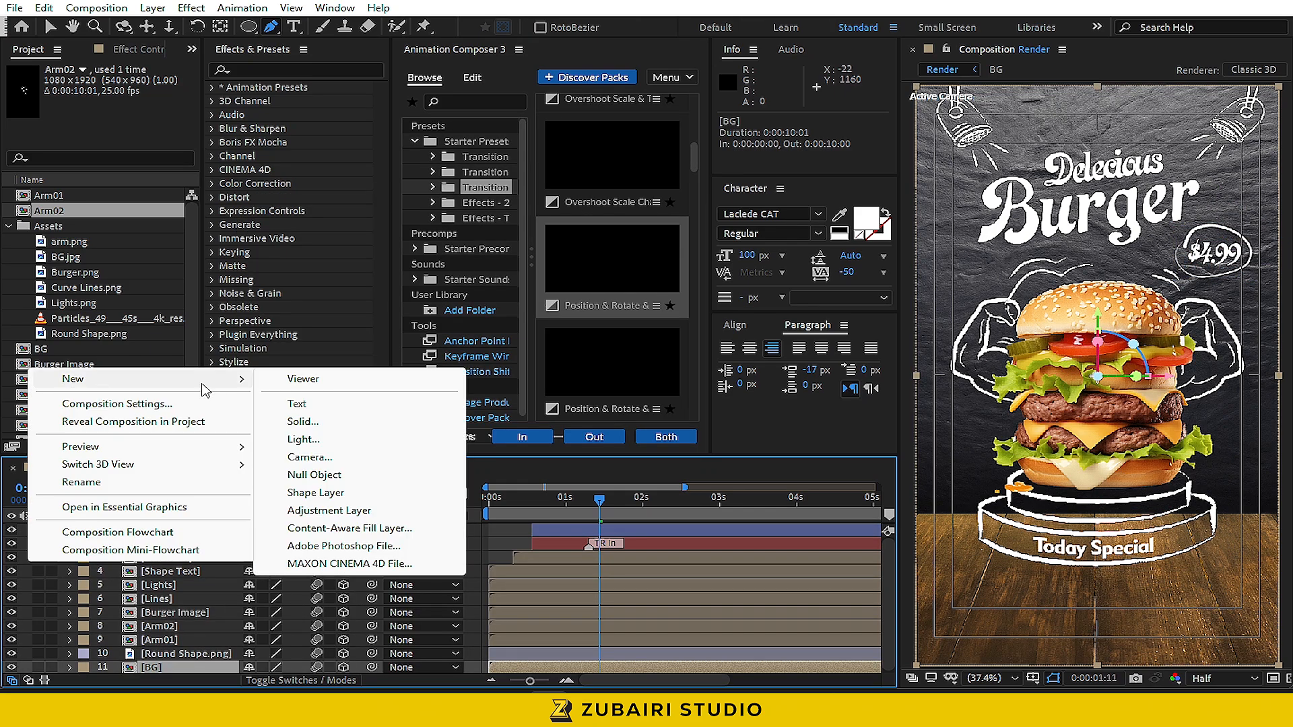
left_click(316, 457)
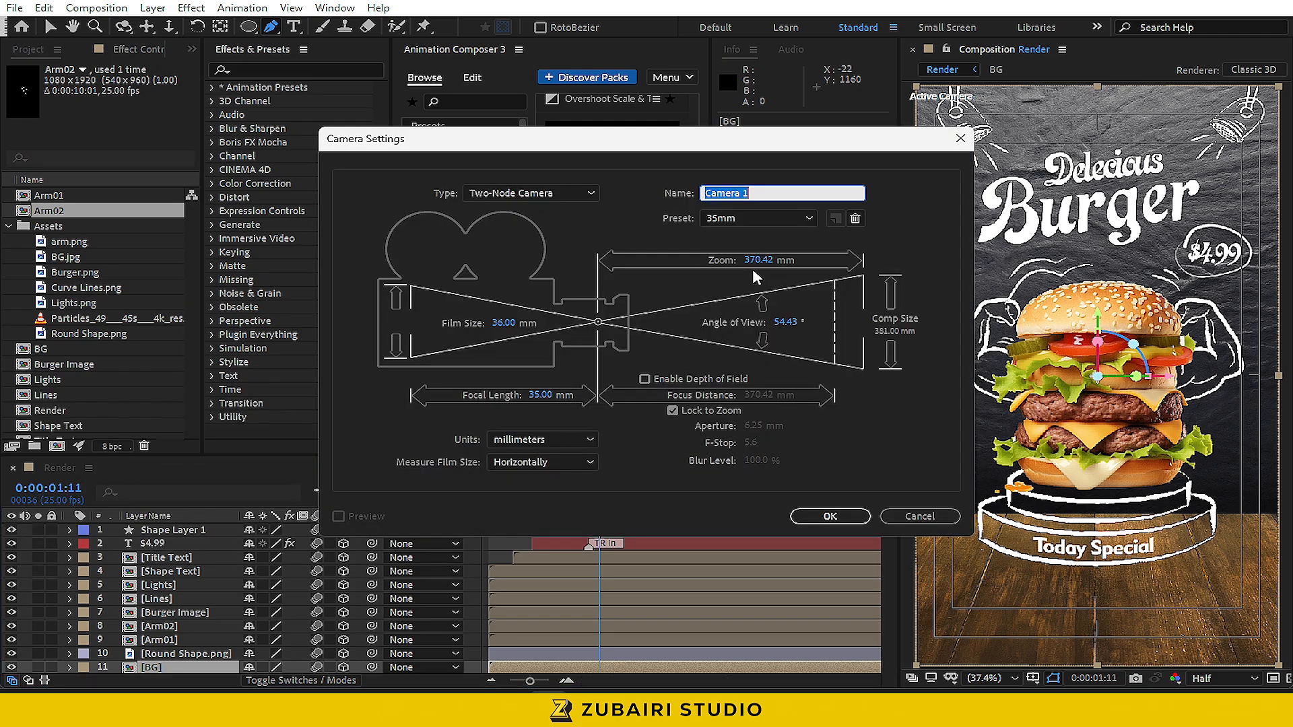
left_click(751, 220)
left_click(773, 311)
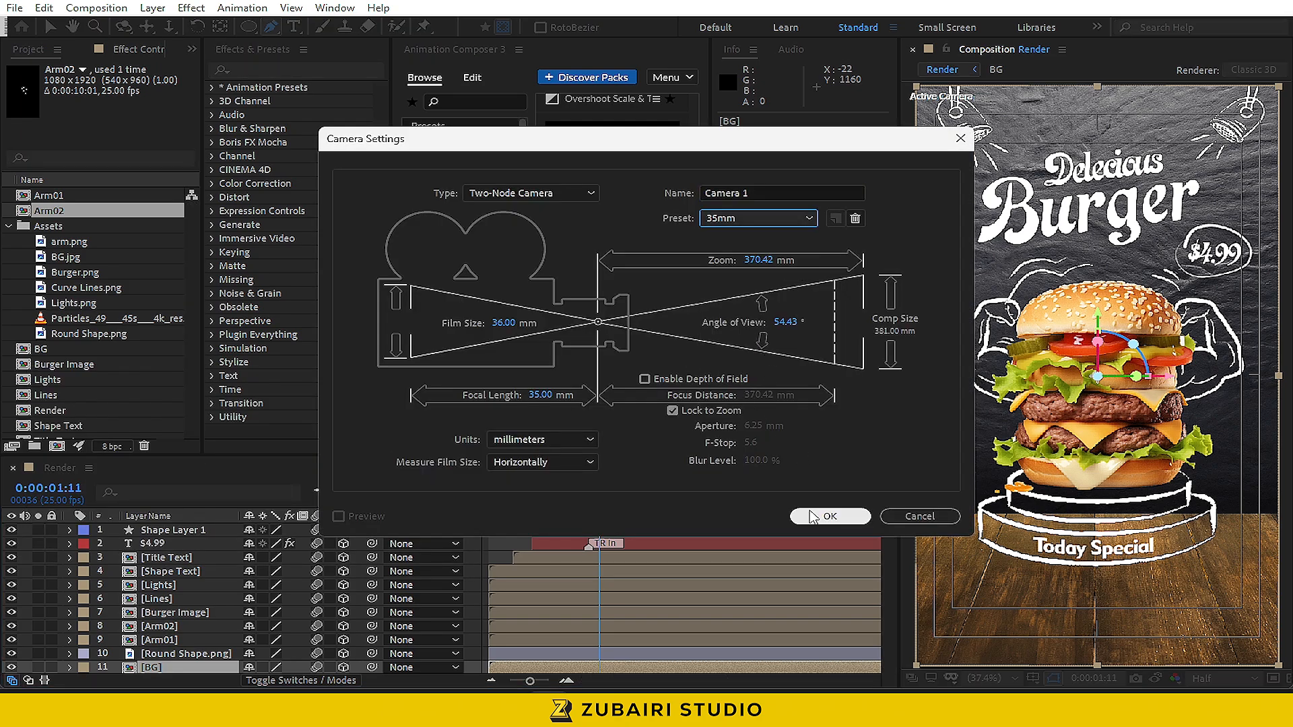
left_click(829, 516)
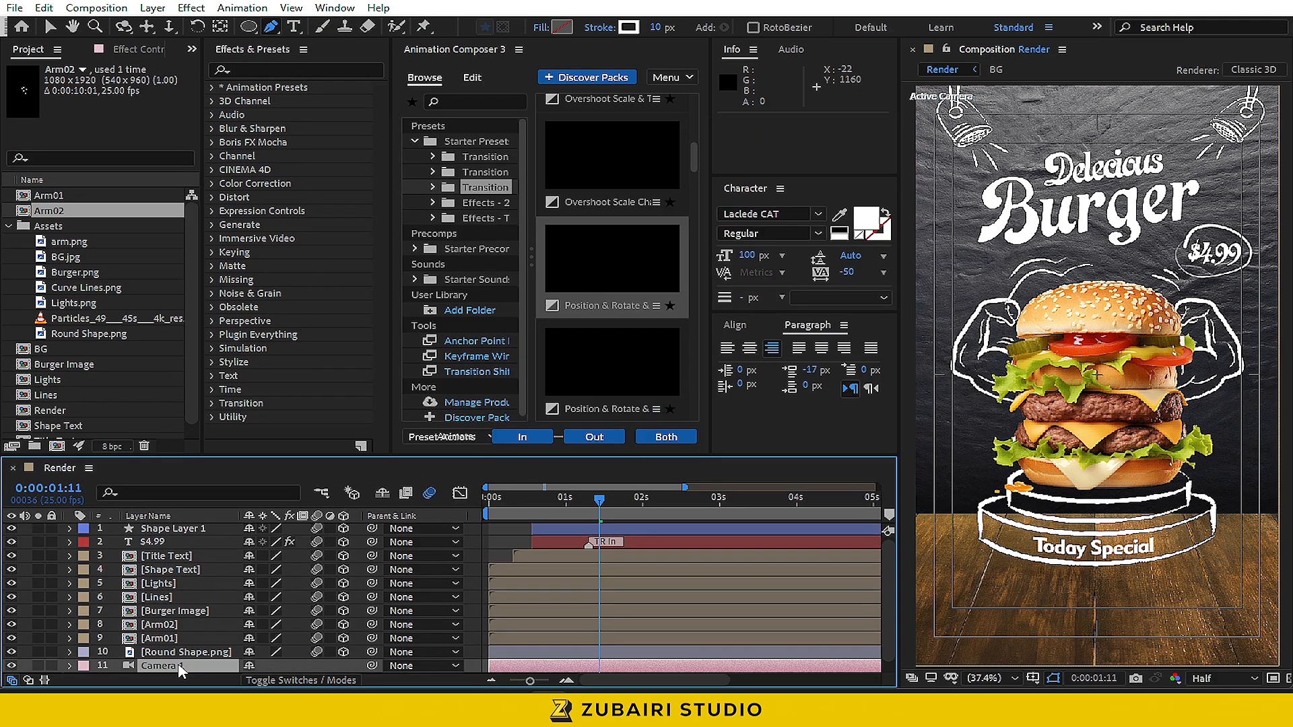
key("ctrl+shift+bracketright")
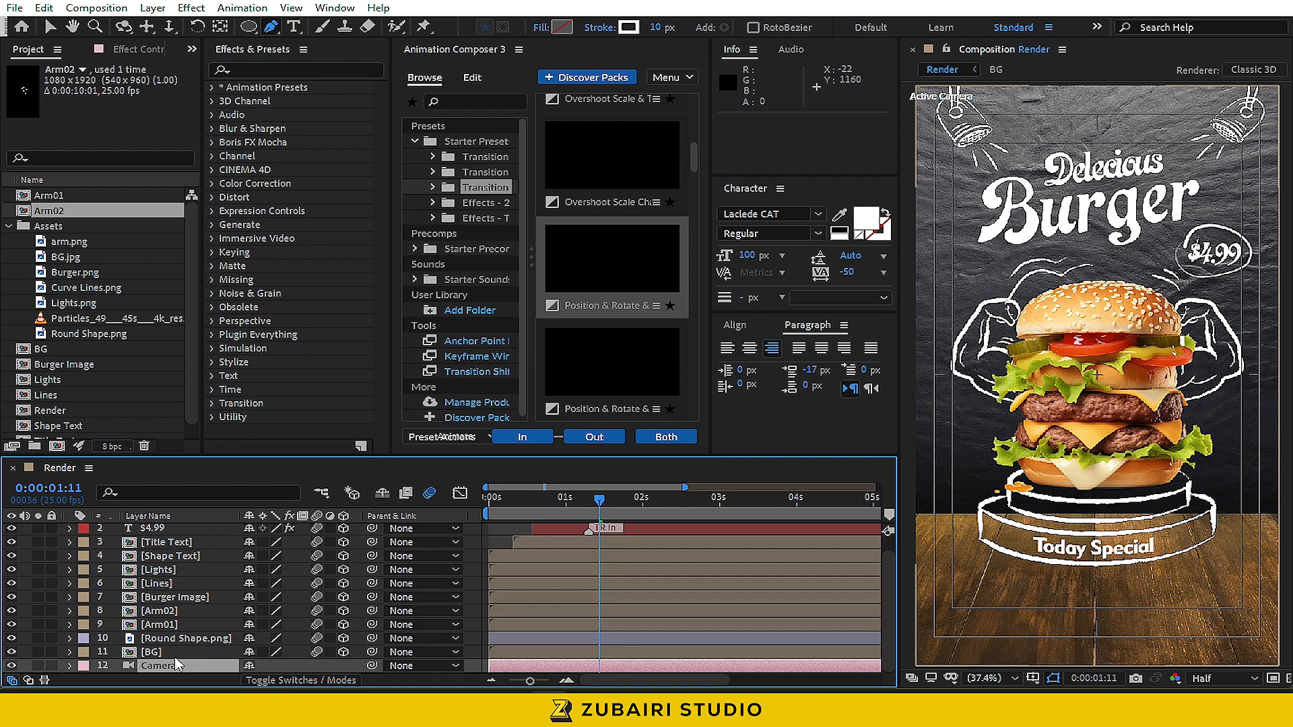
Bring Camera 1 to the top of the layer stack and parent it to a new 3D null object
key("ctrl+shift+bracketleft")
right_click(29, 558)
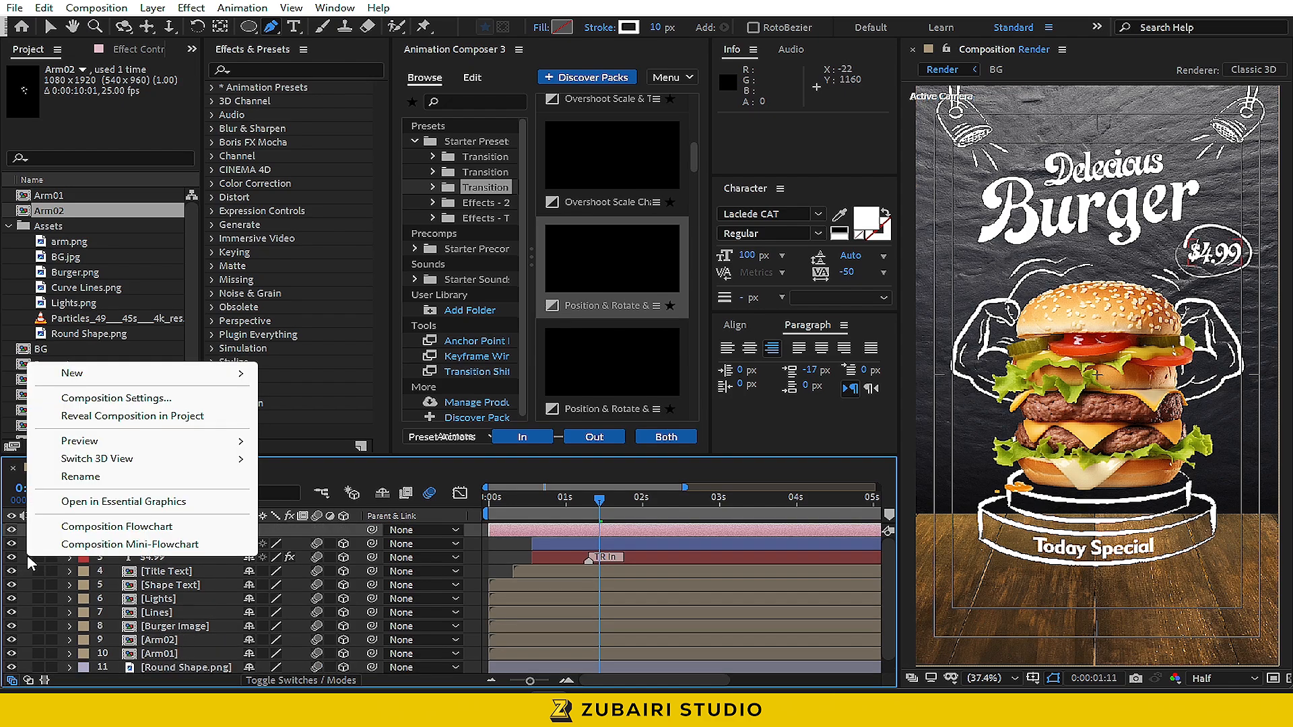
mouse_move(149, 377)
left_click(327, 469)
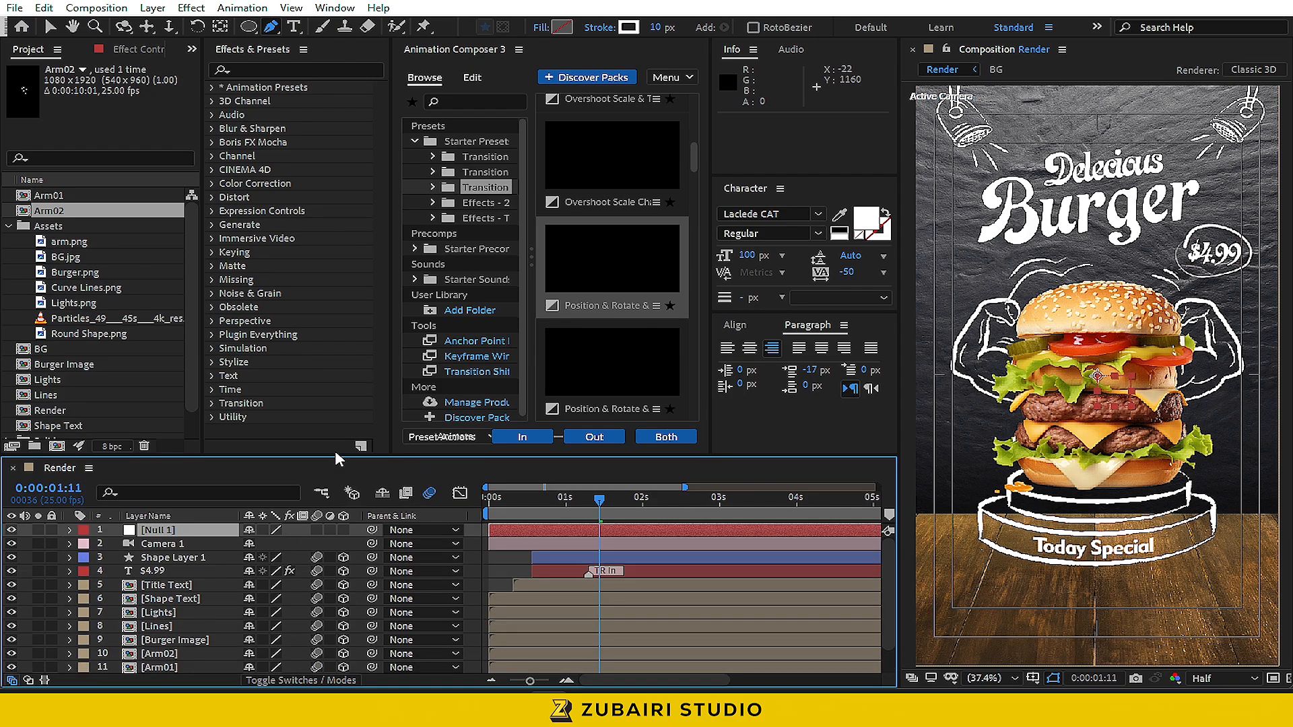
left_click_drag(372, 543, 281, 532)
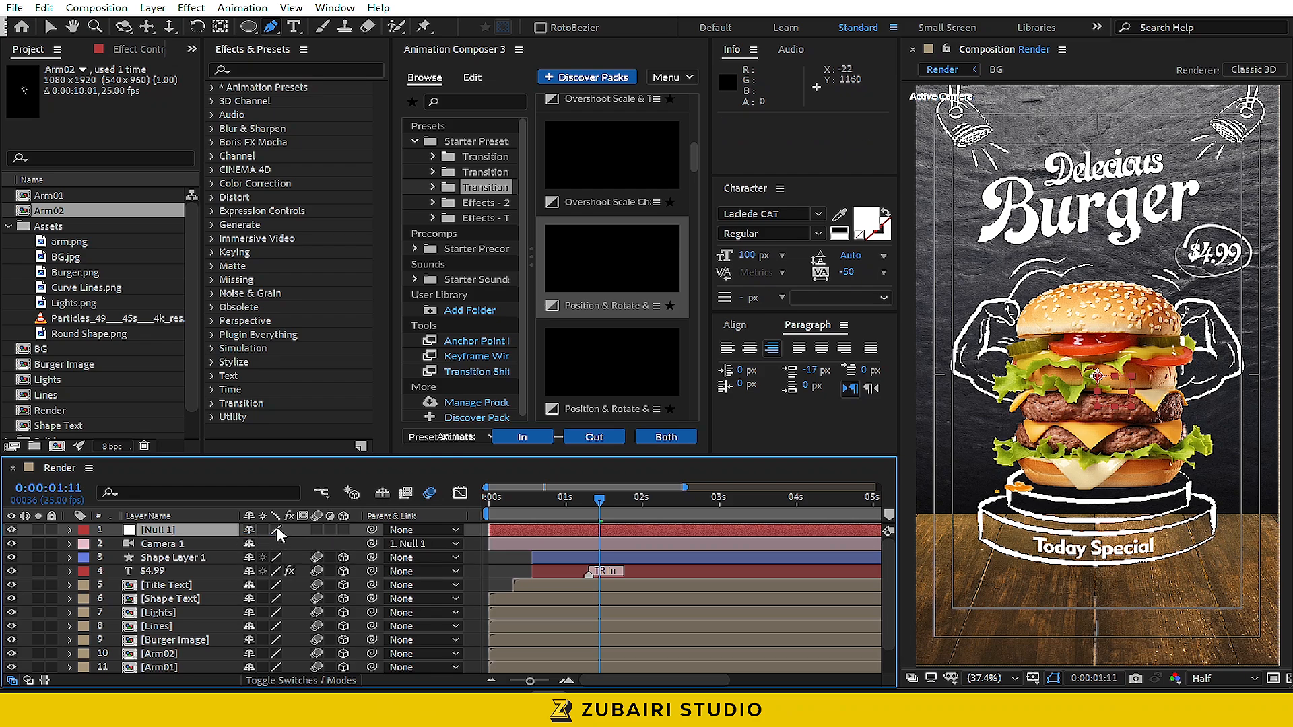
left_click(198, 531)
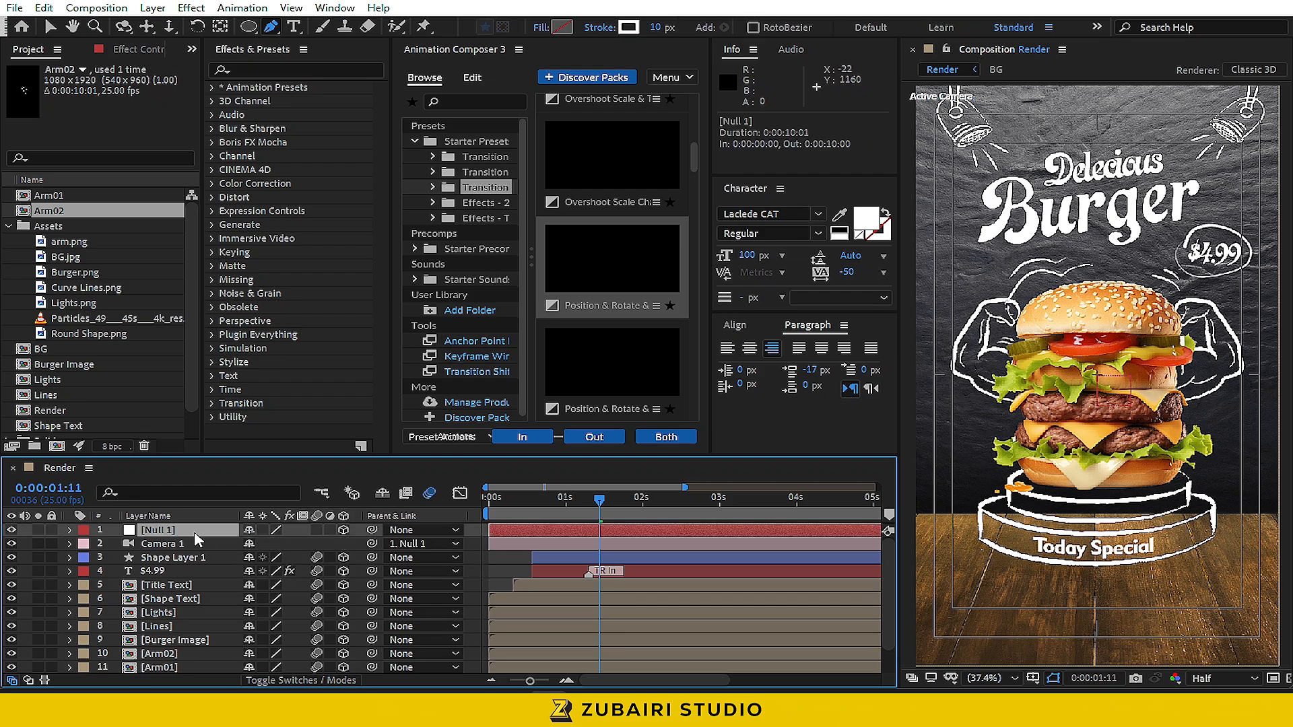
Move the camera in close to the burger by setting Null 1's Z position to 500
key("p")
left_click_drag(304, 543, 593, 511)
left_click(566, 498)
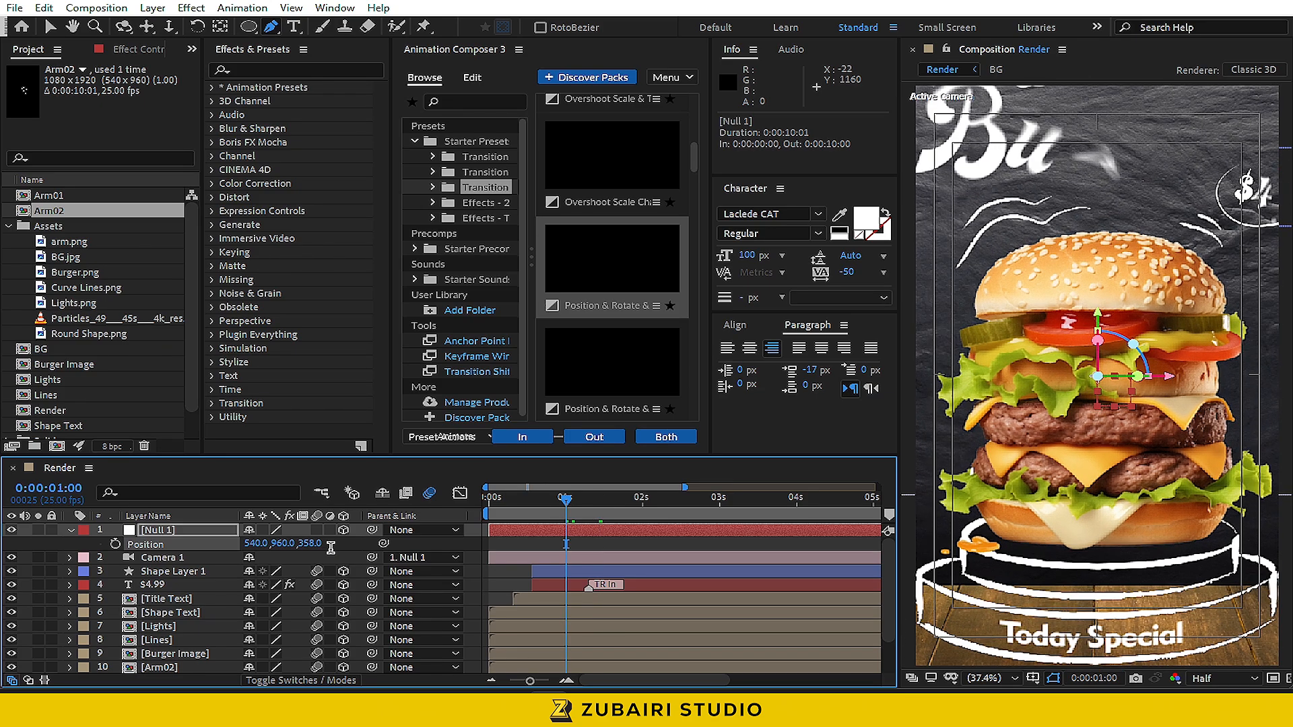
left_click(313, 544)
type("300")
key("Return")
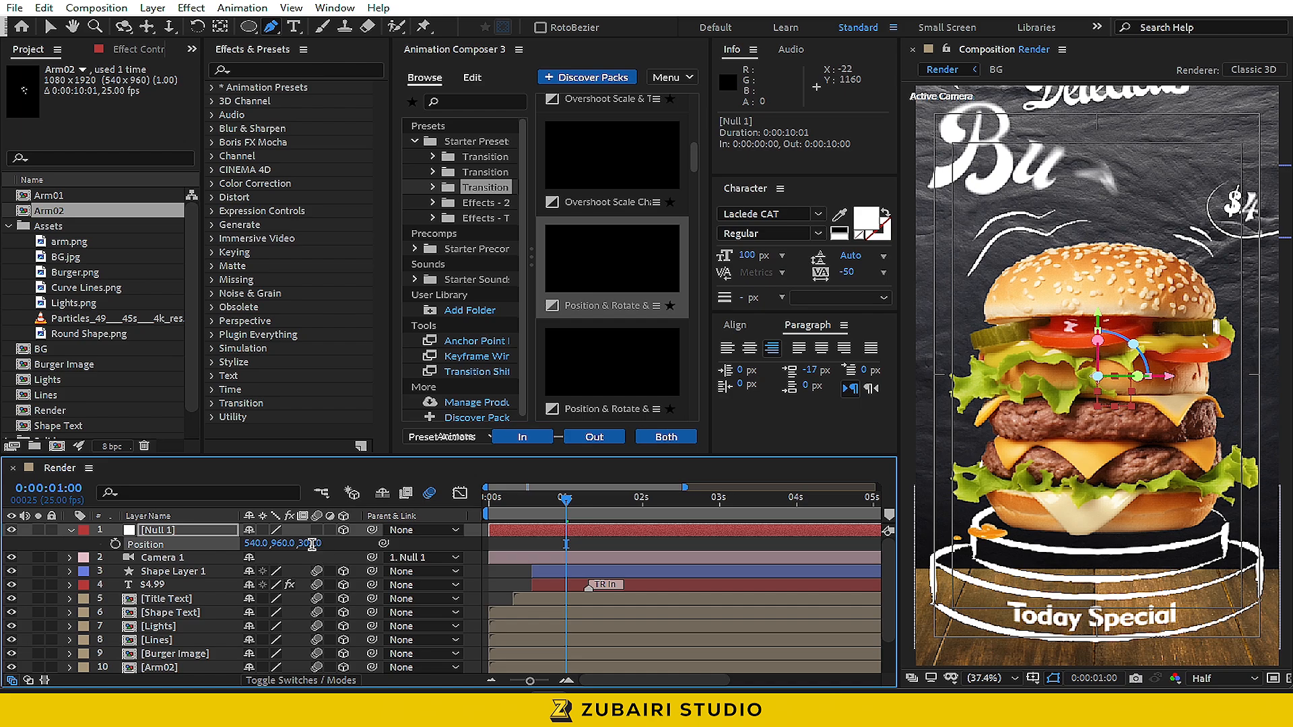
left_click(311, 544)
key("Return")
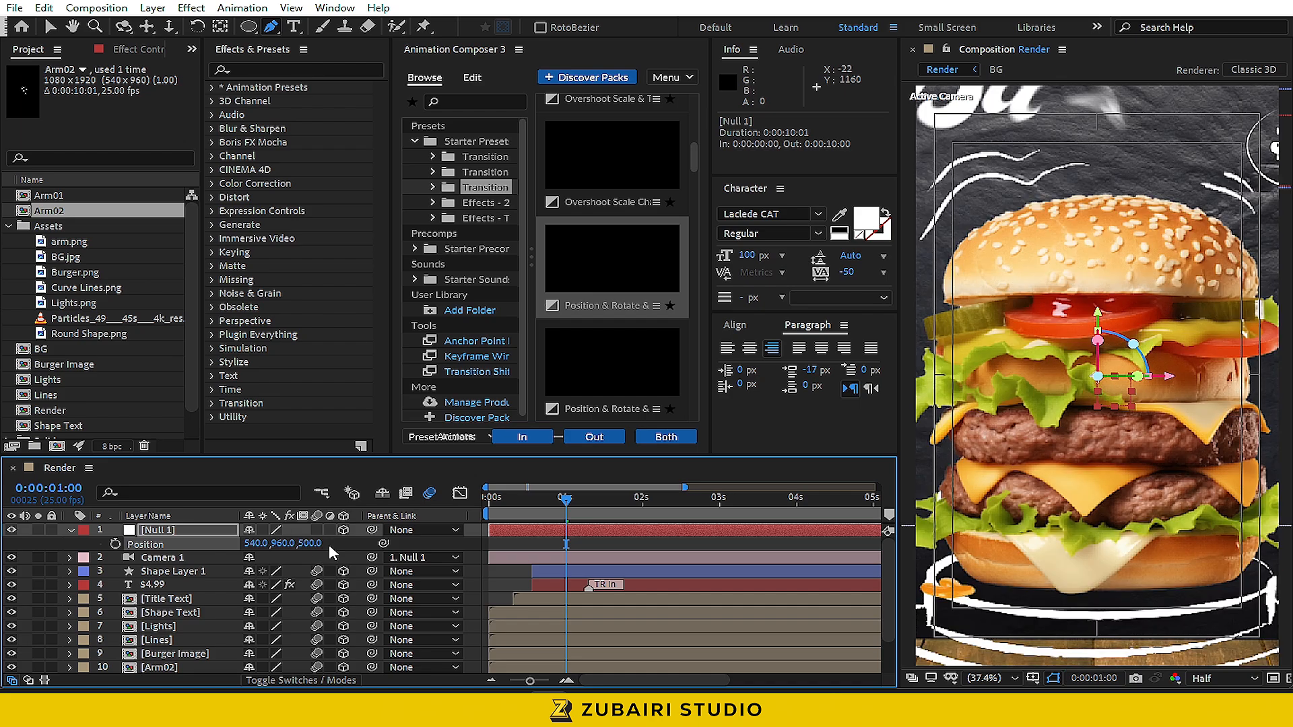
Keyframe Null 1's Position with Z at 500 at 0:00:00:20 and Z at 0 at 0:00:00:00
left_click_drag(566, 499, 551, 501)
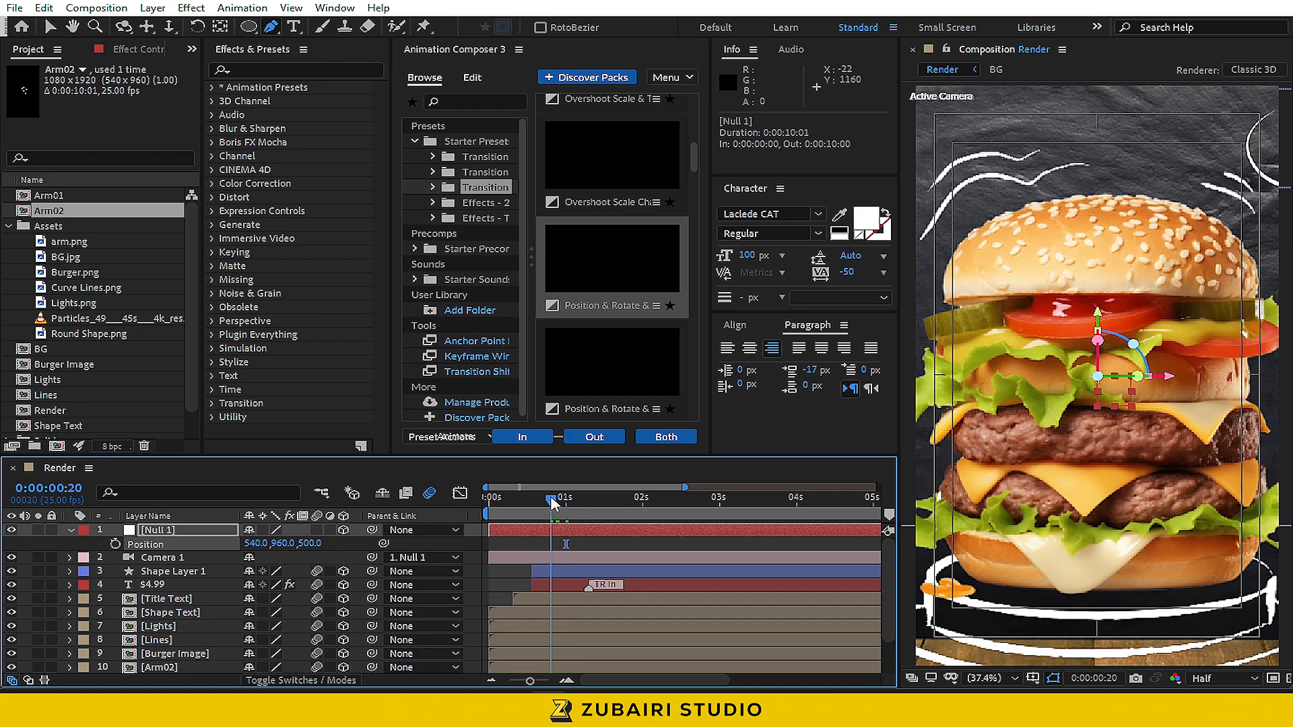
left_click(115, 544)
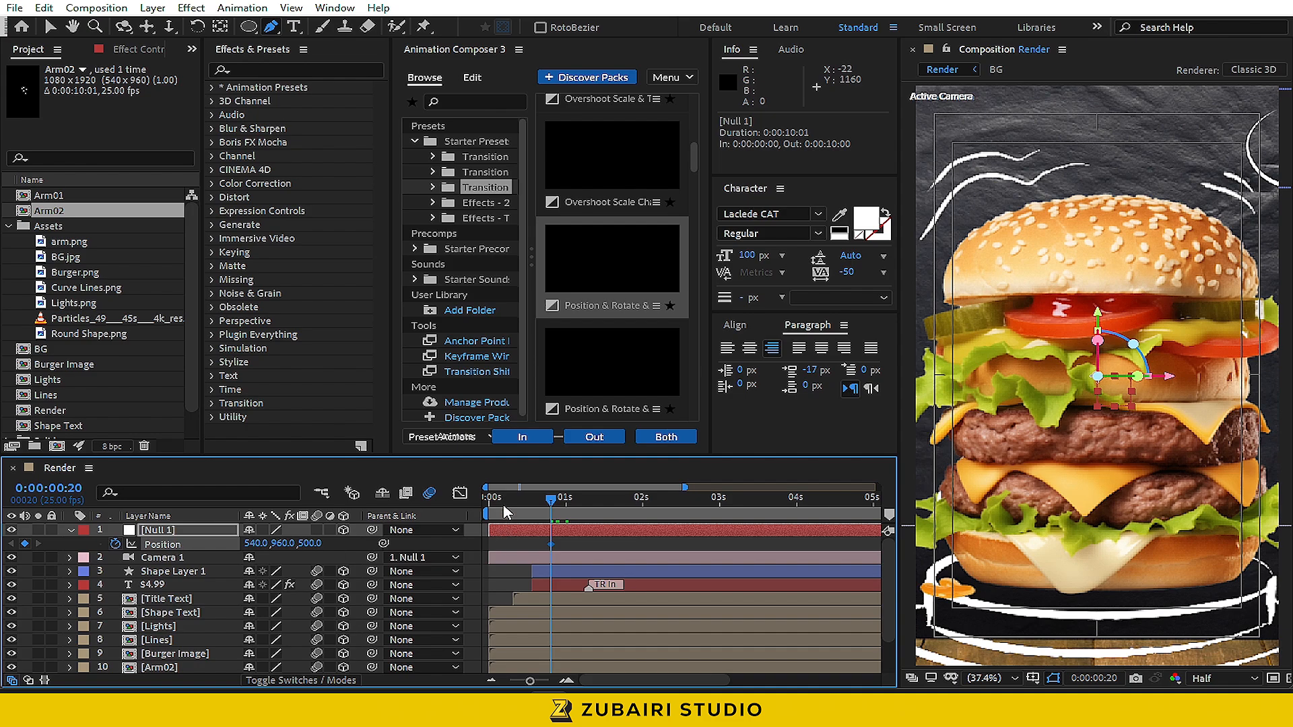
key("Home")
left_click(318, 544)
type("0")
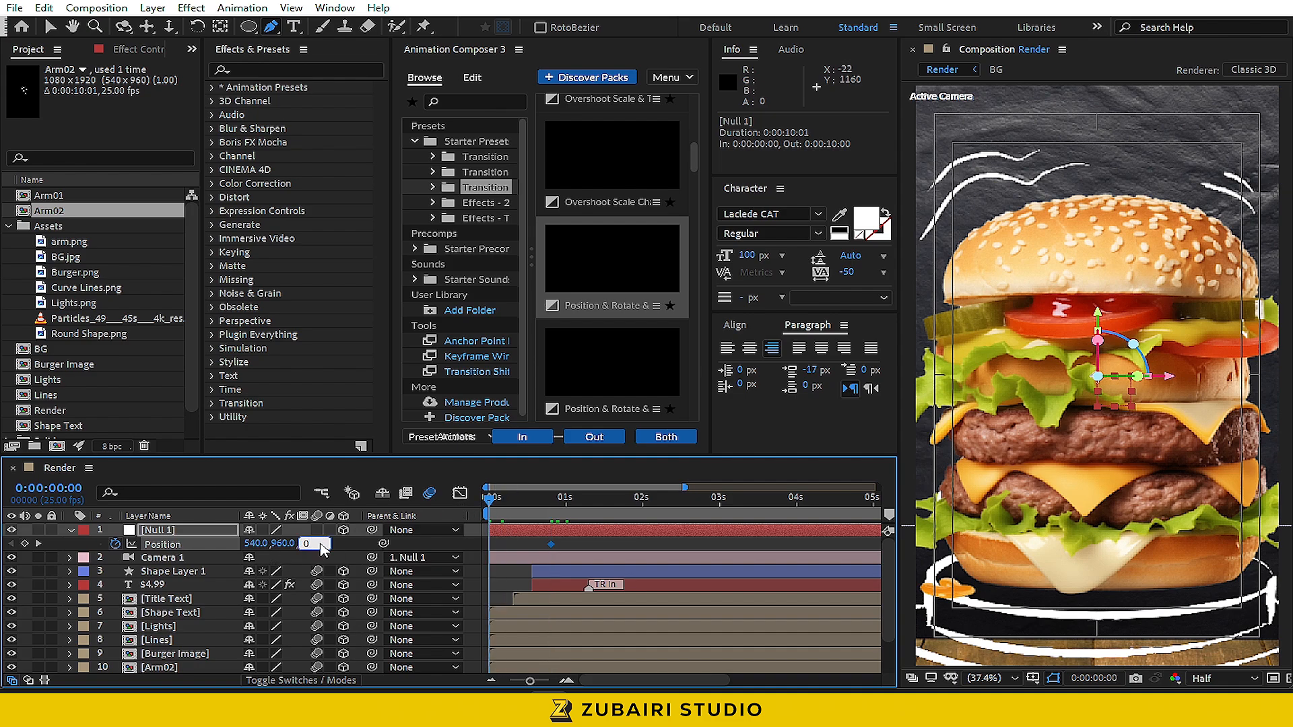
key("Return")
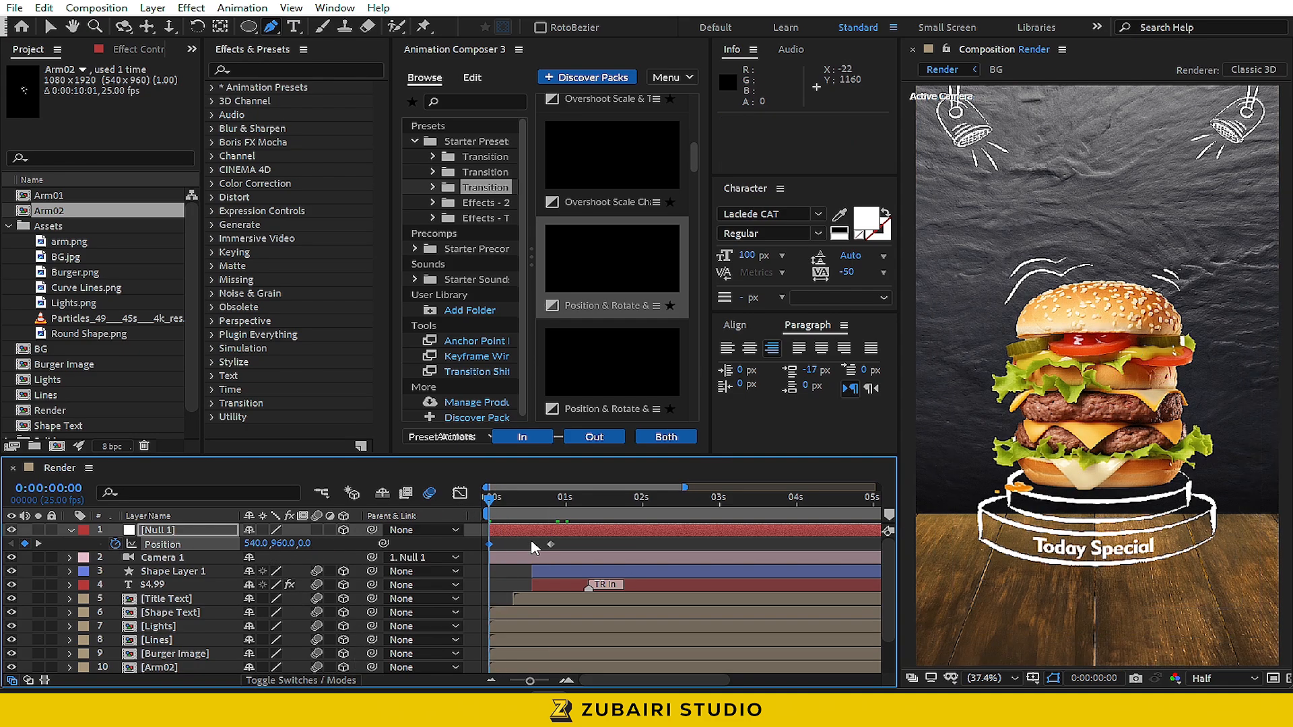
Swap Null 1's two Position keyframes so Z runs from 500 to 0, and apply Easy Ease to them
left_click(551, 544)
left_click_drag(493, 499, 508, 498)
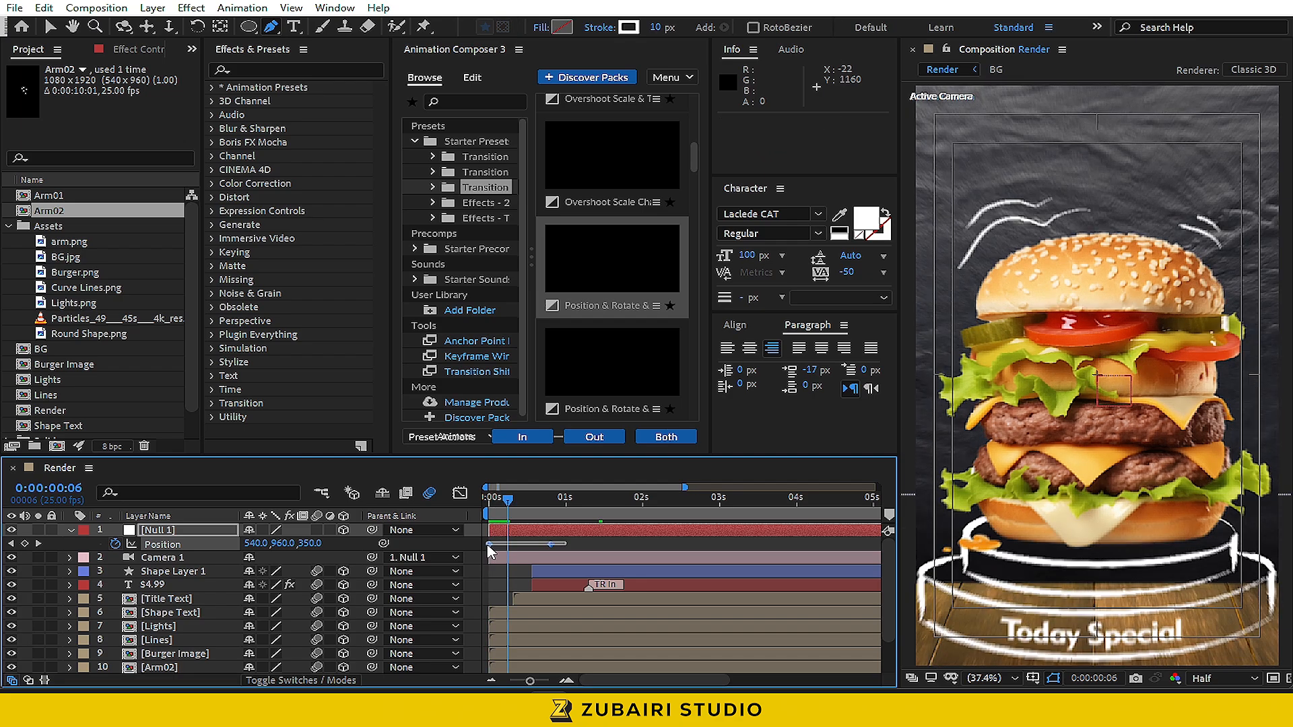
key("F9")
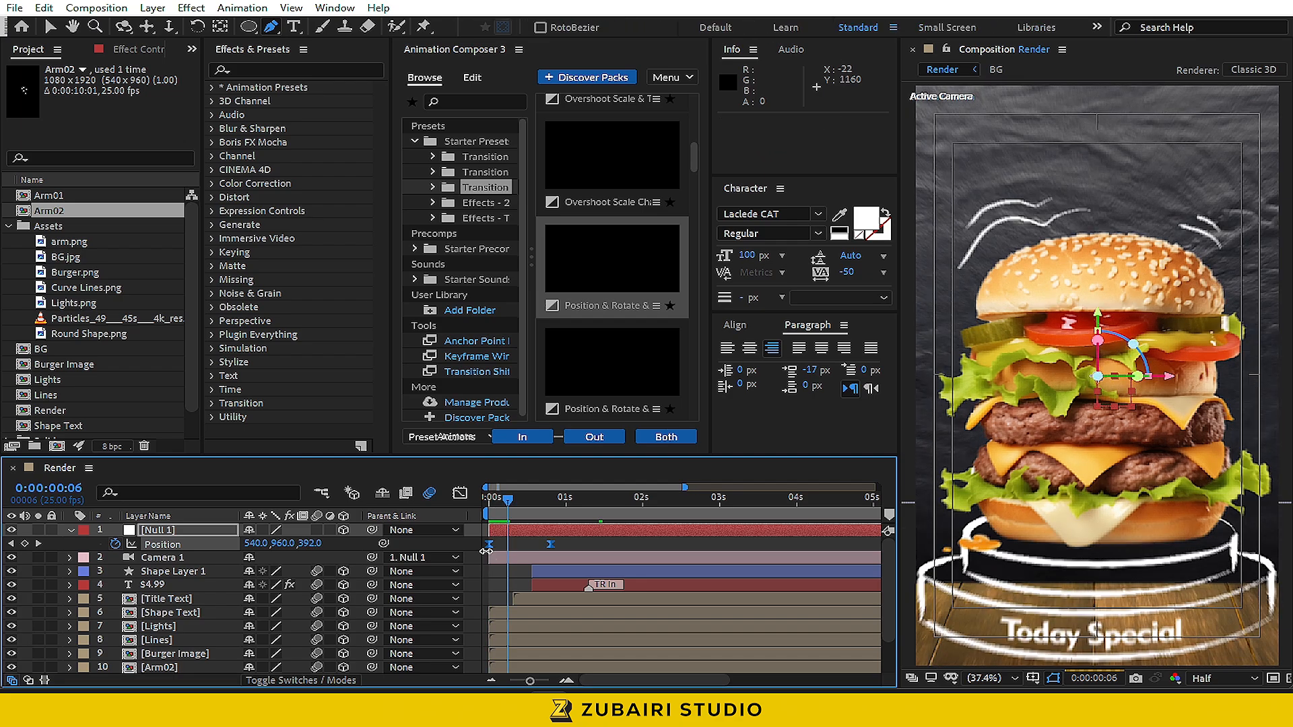
Shape Null 1's Position speed curve to peak early and slow gradually, and preview the camera pull-back from the start
left_click_drag(508, 498, 480, 510)
key("shift+F3")
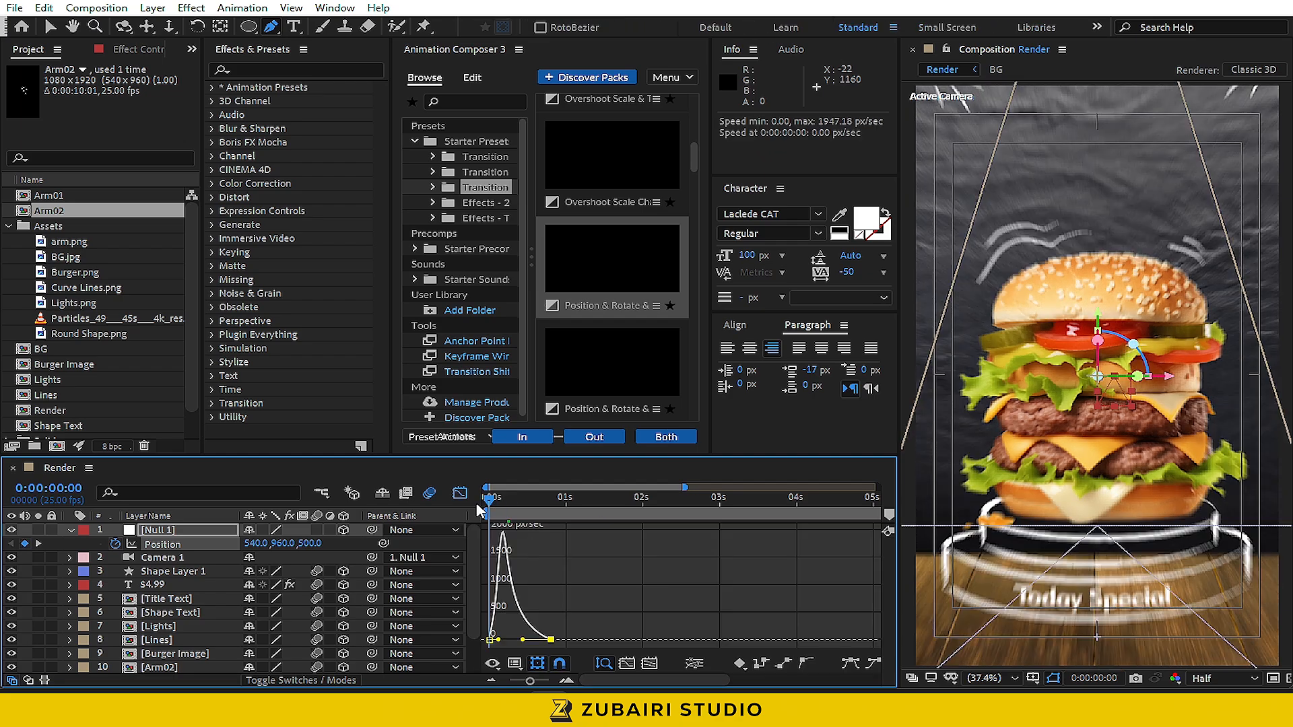
key("space")
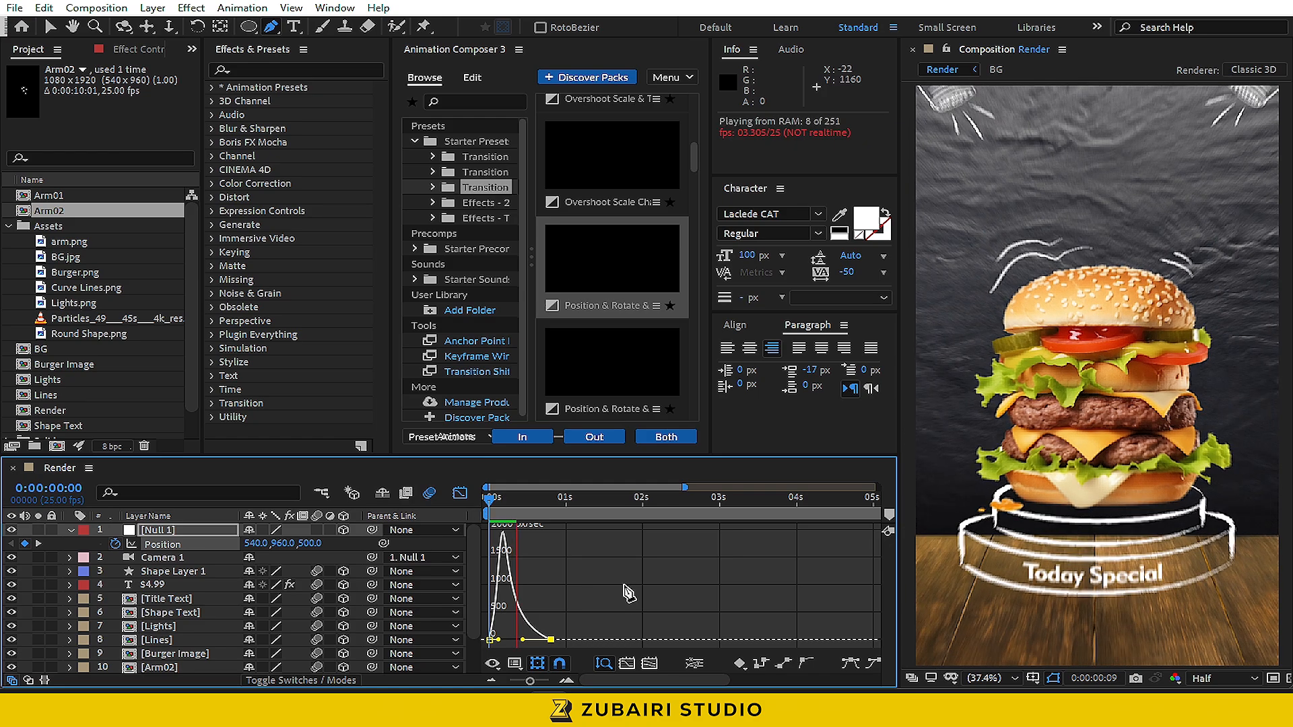
key("shift+F3")
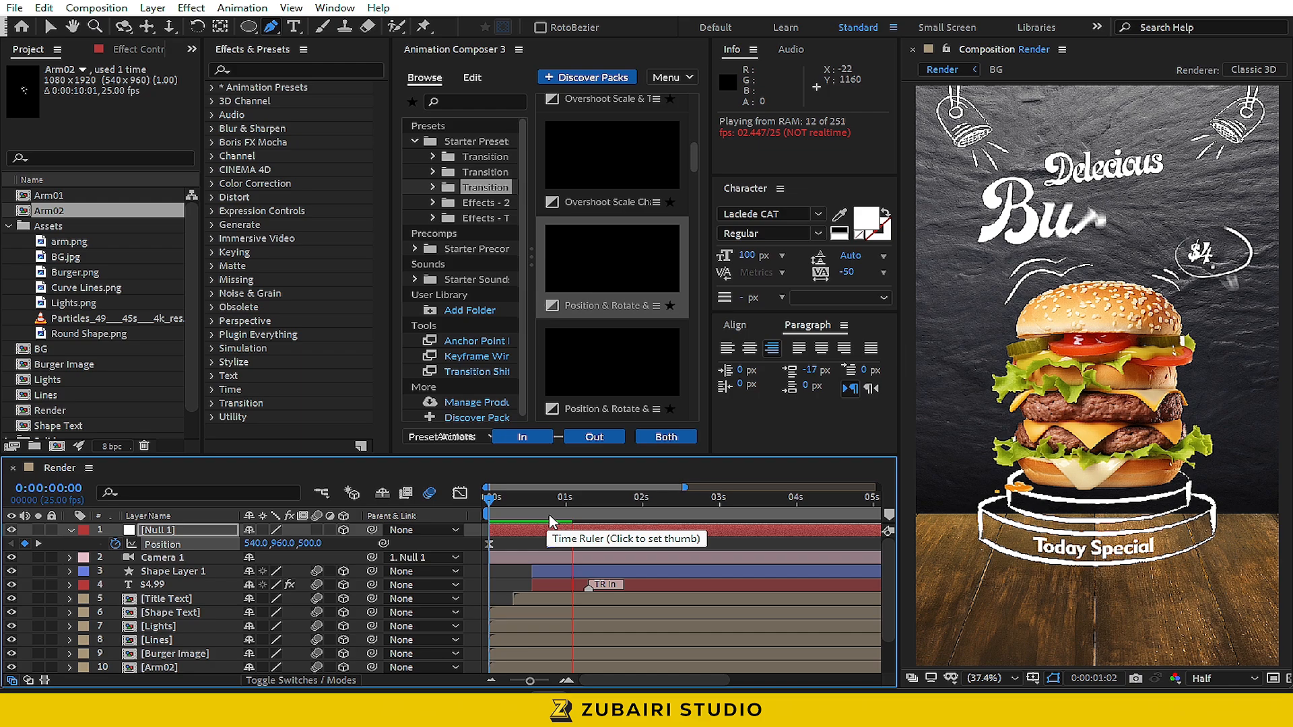